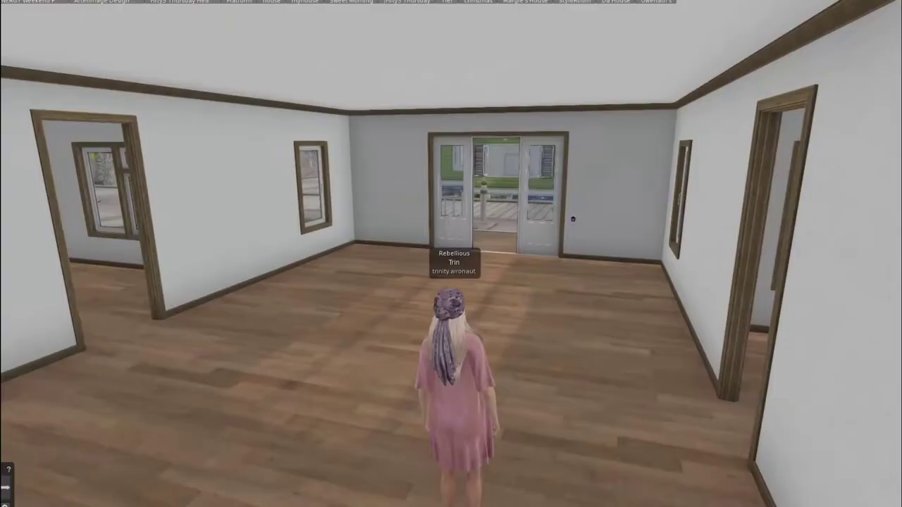
Step: Place the AfterImage Wall Additon object from the recent inventory items onto the floor of the empty room
{"action": "key", "text": "Left"}
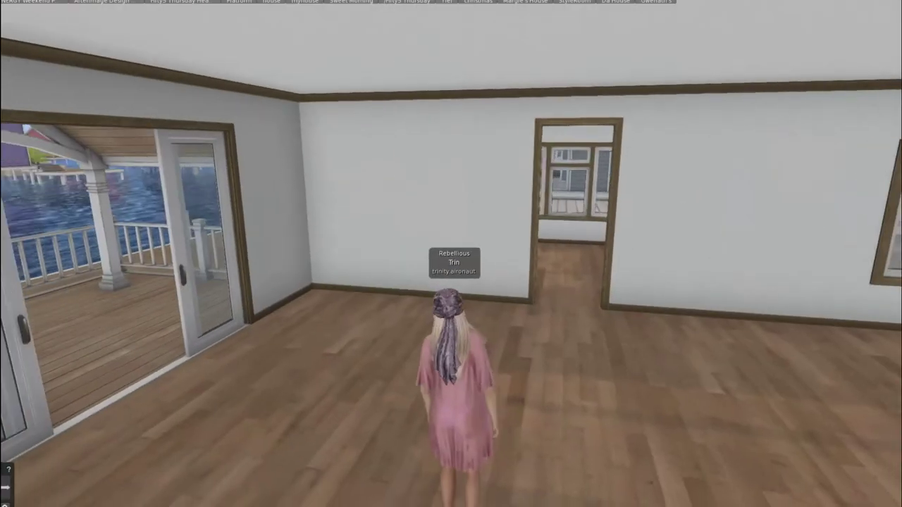
{"action": "key", "text": "Right"}
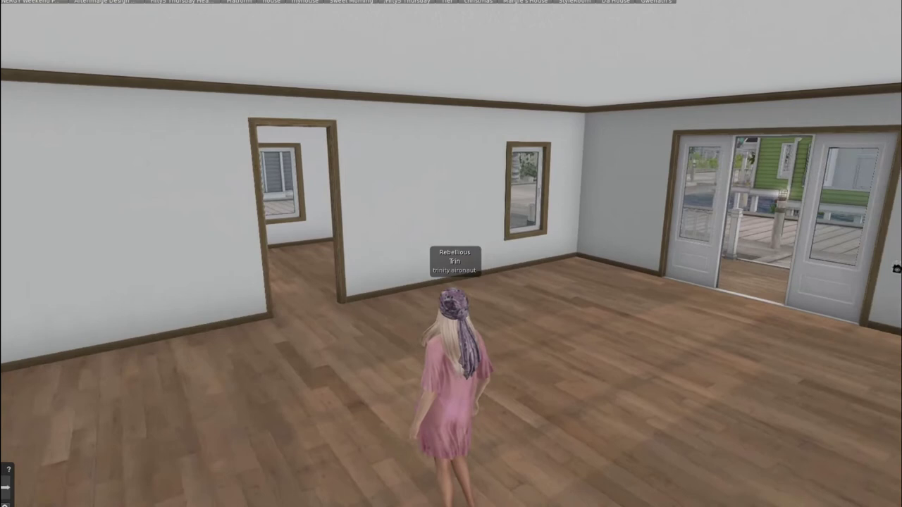
{"action": "key", "text": "Left"}
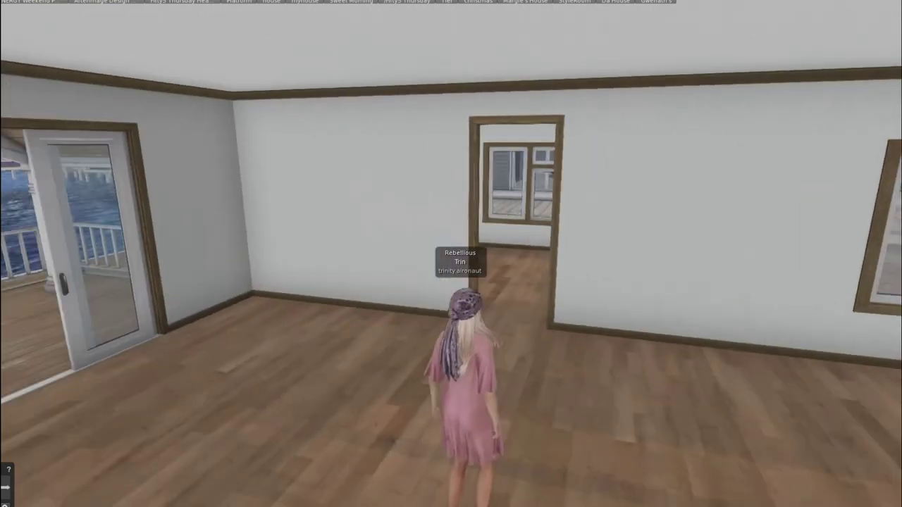
{"action": "key", "text": "Right"}
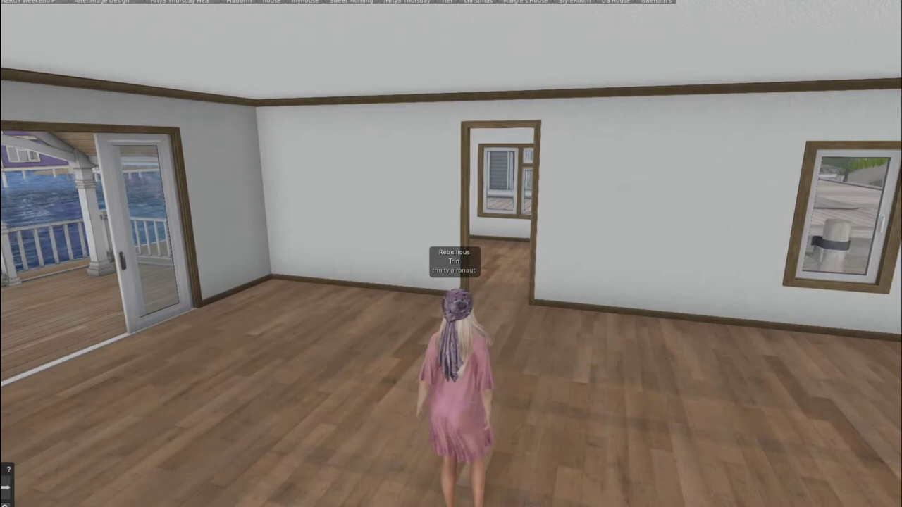
{"action": "key", "text": "ctrl+i"}
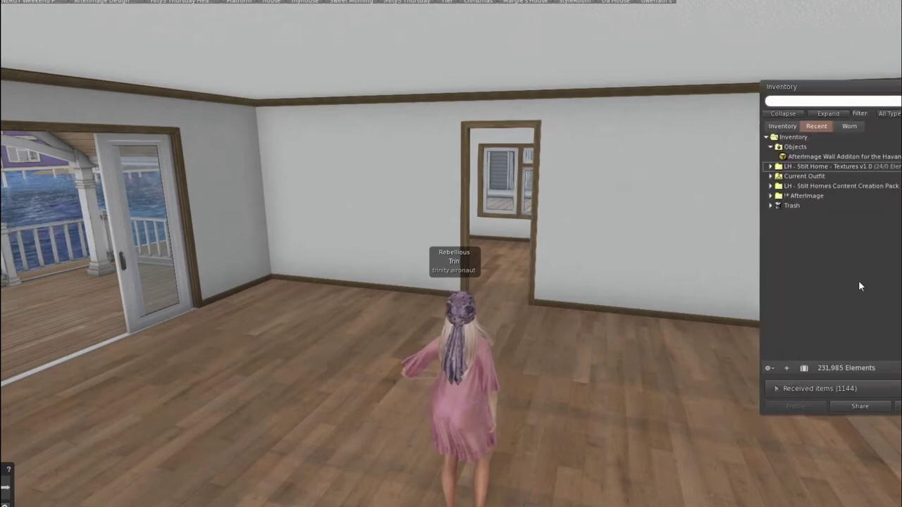
{"action": "left_click", "coordinate": [816, 157]}
{"action": "left_click_drag", "start_coordinate": [815, 155], "coordinate": [352, 327]}
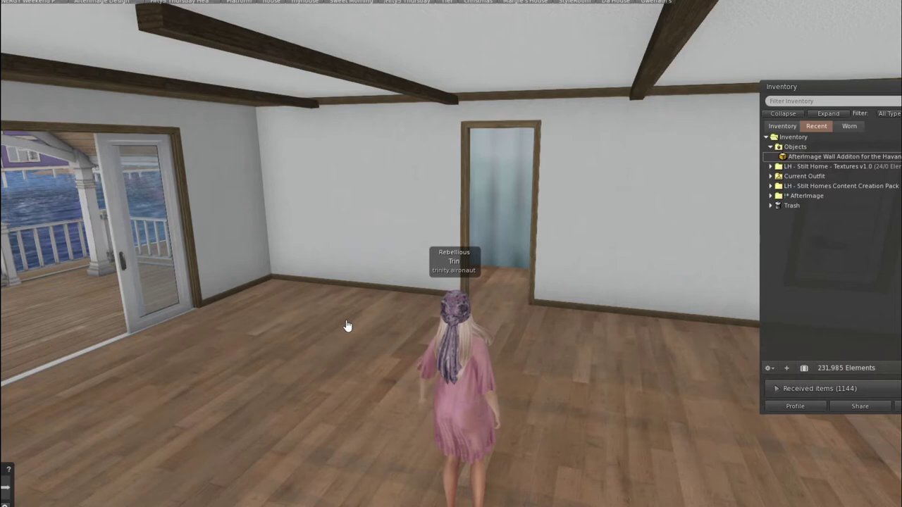
Step: Edit the placed wall addition and move it against the wall with the interior doorway, to about X 213.658 and Y 220.004
{"action": "key", "text": "Right"}
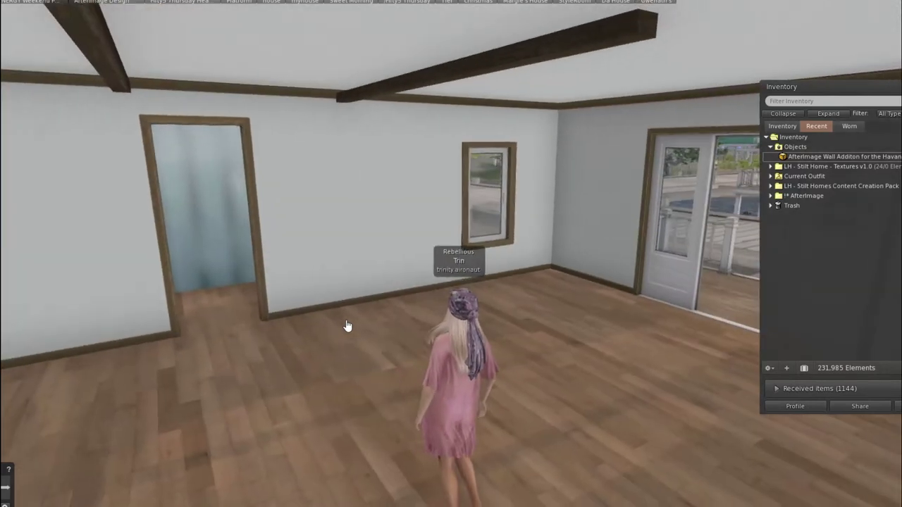
{"action": "key", "text": "Left"}
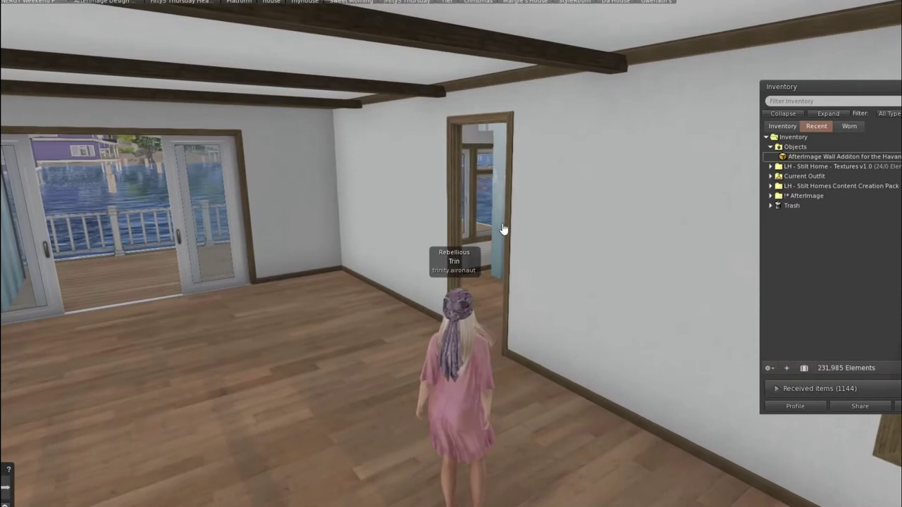
{"action": "right_click", "coordinate": [498, 223]}
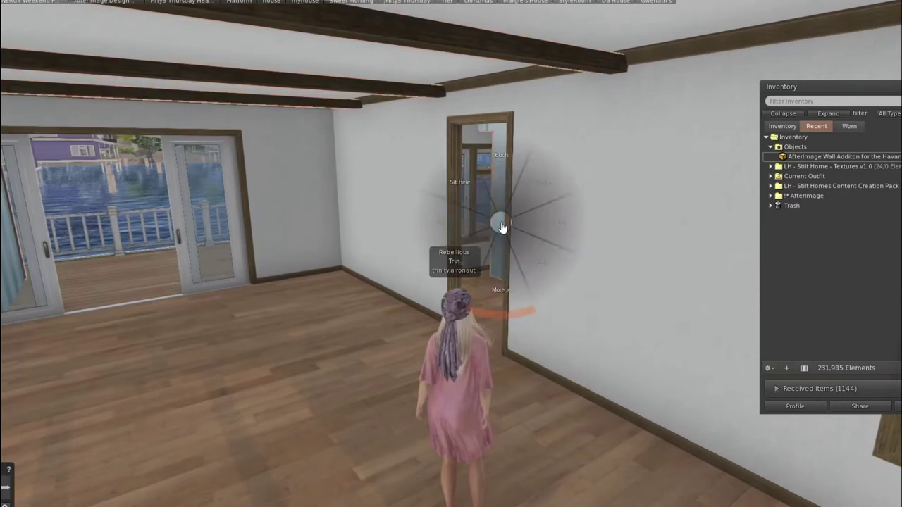
{"action": "left_click", "coordinate": [529, 248]}
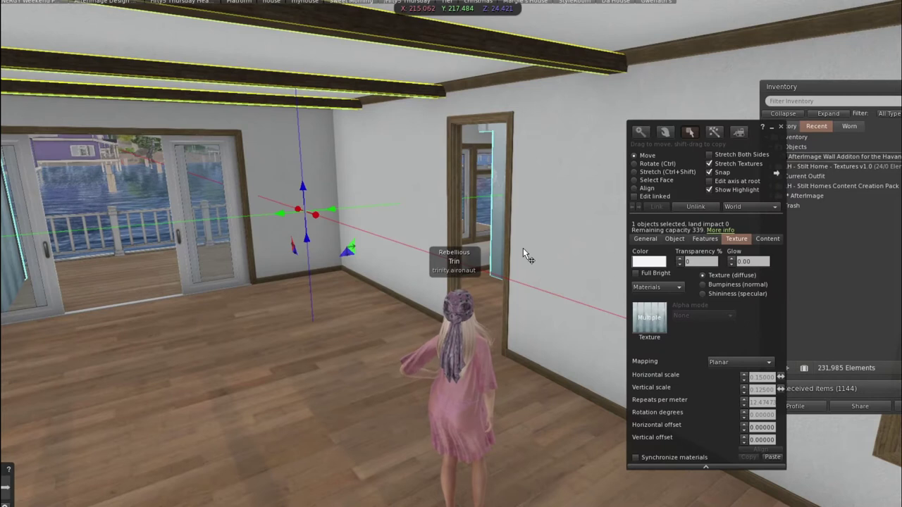
{"action": "left_click_drag", "start_coordinate": [330, 212], "coordinate": [196, 275]}
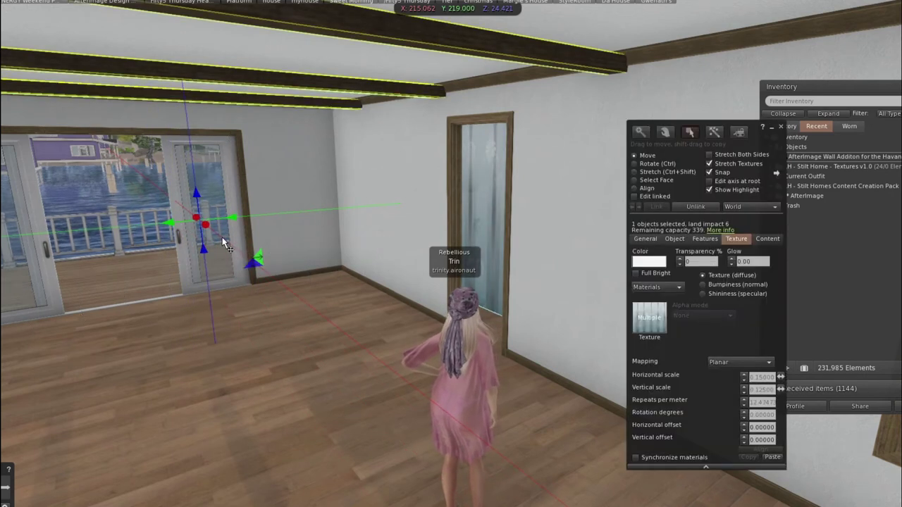
{"action": "left_click_drag", "start_coordinate": [203, 226], "coordinate": [154, 275]}
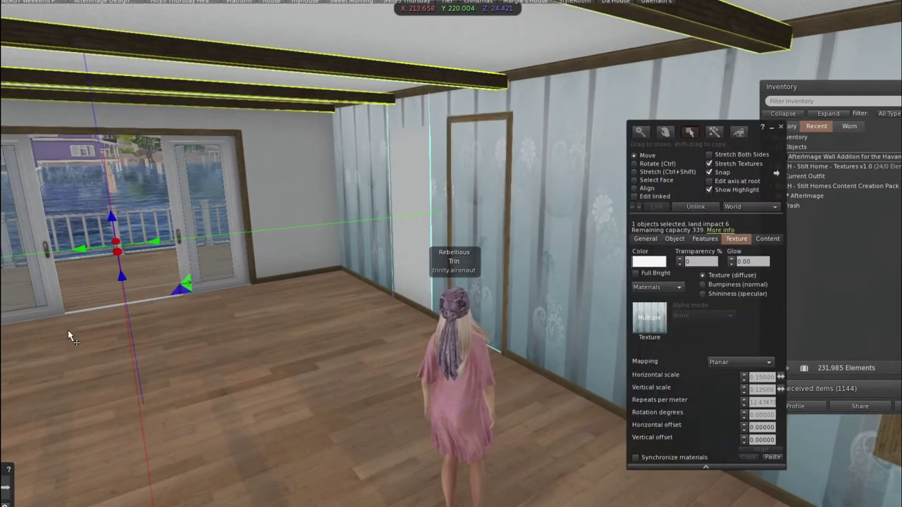
Step: Slide the wall addition along the wall to about X 211.758 so its door cutout lines up with the doorway
{"action": "key", "text": "Right"}
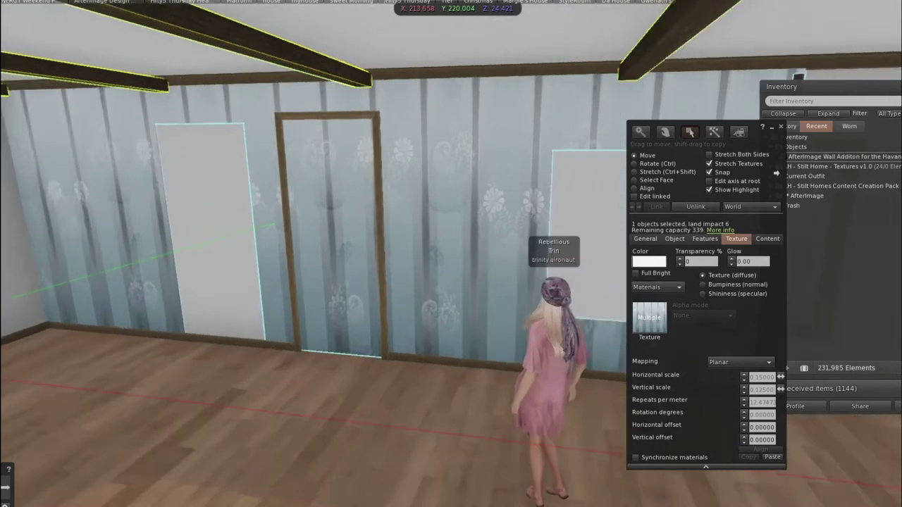
{"action": "left_click_drag", "start_coordinate": [19, 479], "coordinate": [591, 454]}
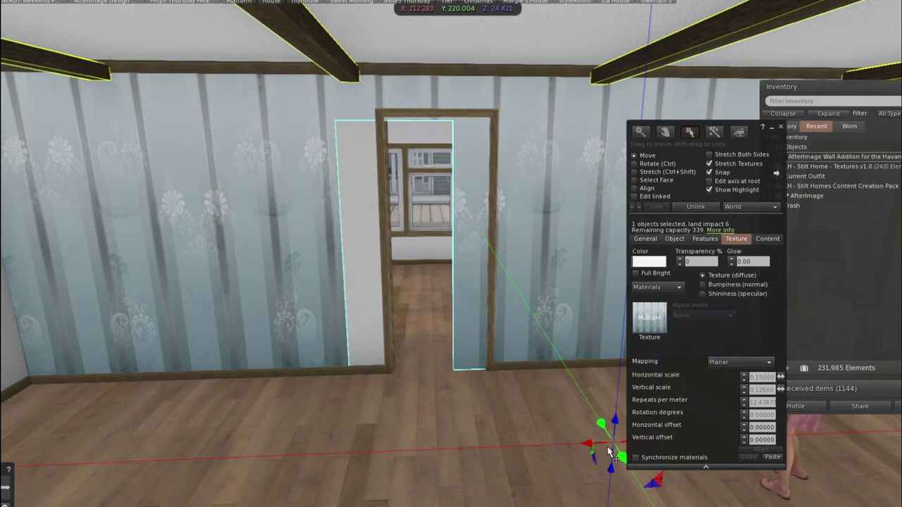
{"action": "left_click_drag", "start_coordinate": [592, 447], "coordinate": [662, 443]}
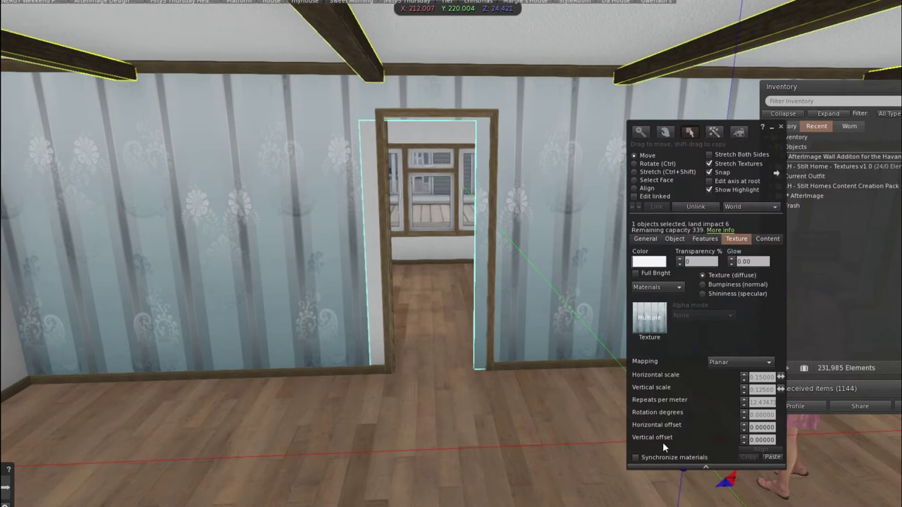
{"action": "left_click_drag", "start_coordinate": [760, 146], "coordinate": [385, 241]}
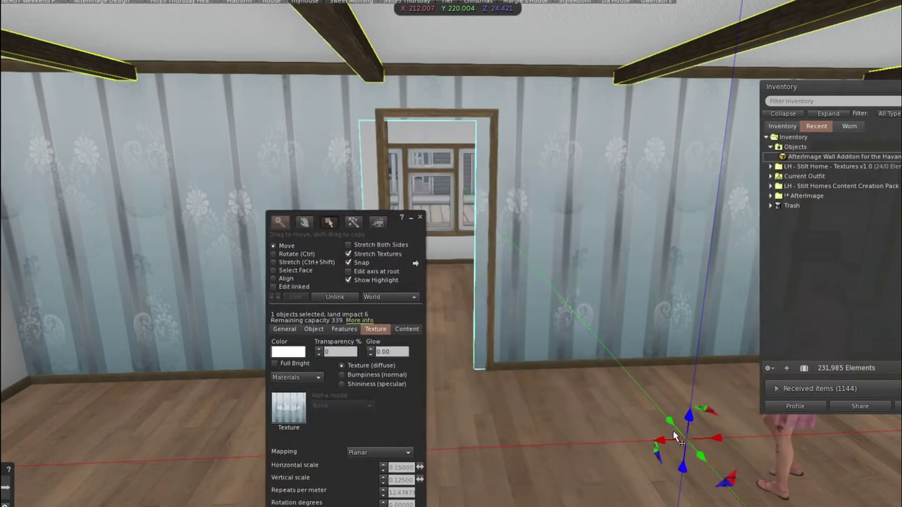
{"action": "left_click_drag", "start_coordinate": [663, 435], "coordinate": [731, 452]}
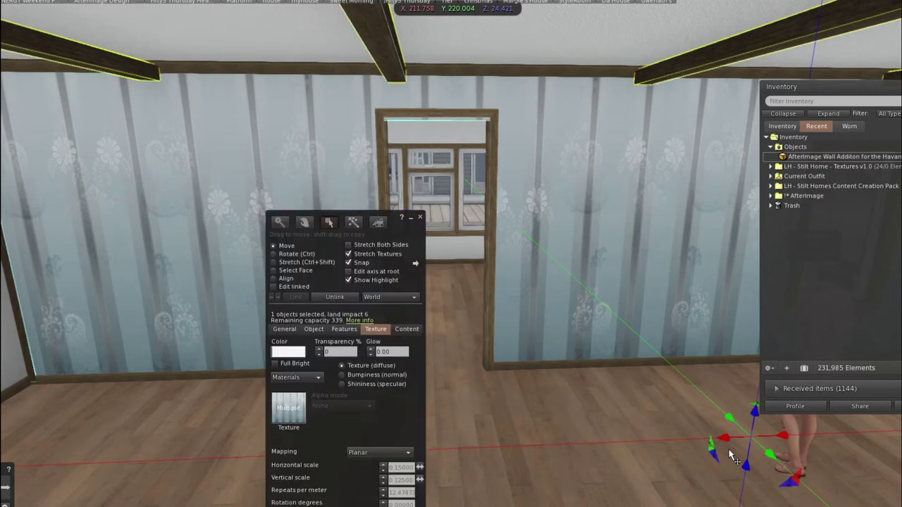
{"action": "key", "text": "Escape"}
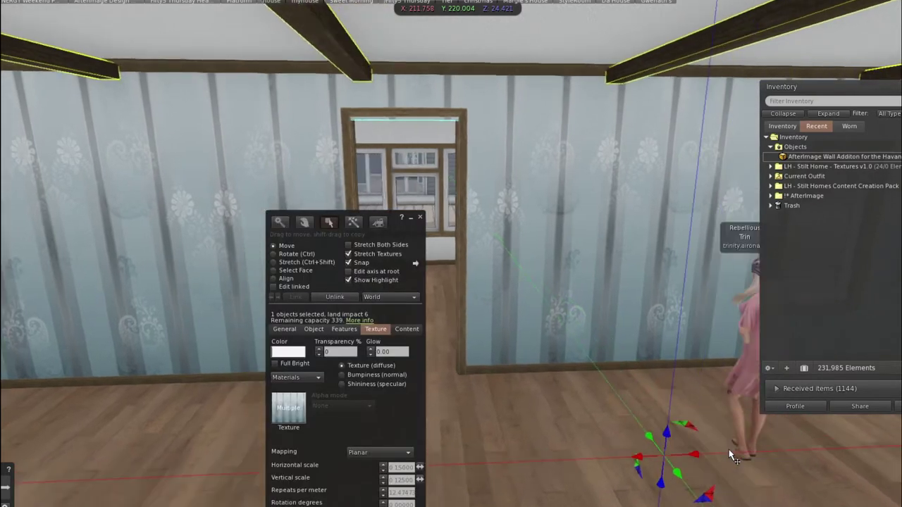
Step: Raise the wall addition in small increments to a Z position of 26.32631 m
{"action": "key", "text": "Left"}
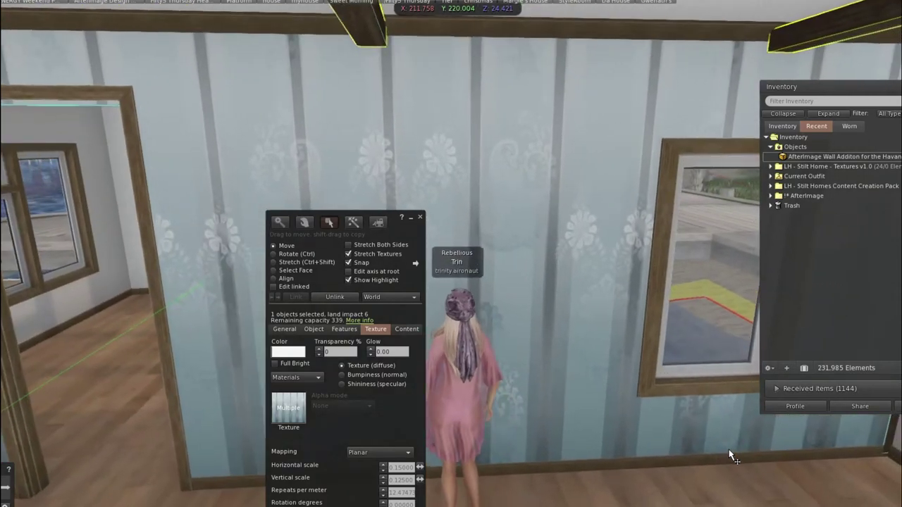
{"action": "key", "text": "Left"}
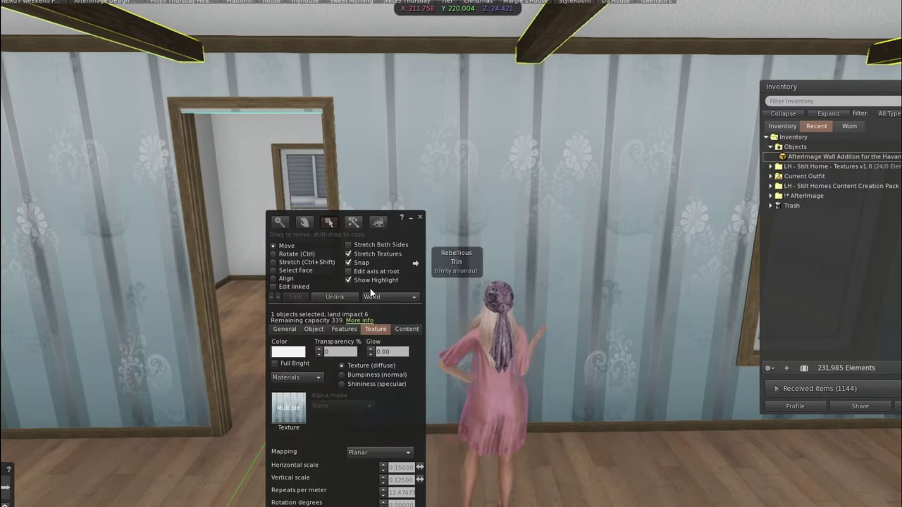
{"action": "left_click", "coordinate": [310, 329]}
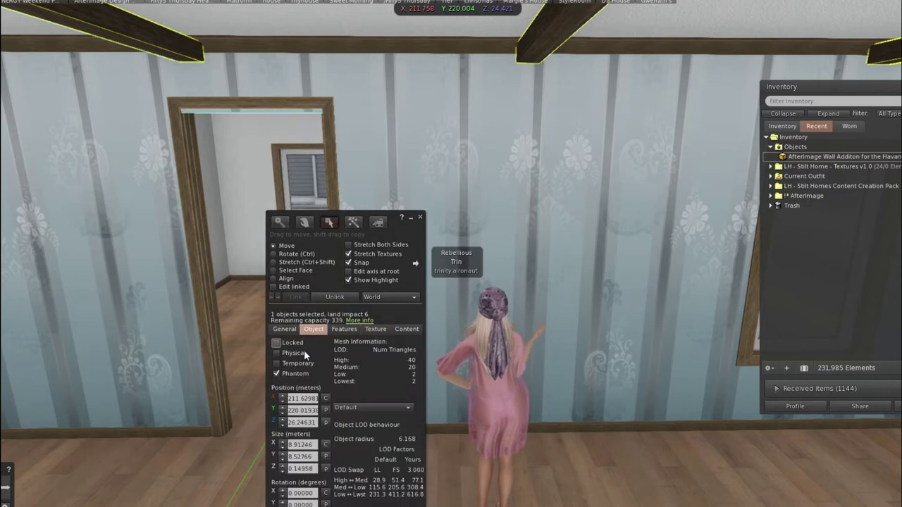
{"action": "left_click", "coordinate": [284, 422]}
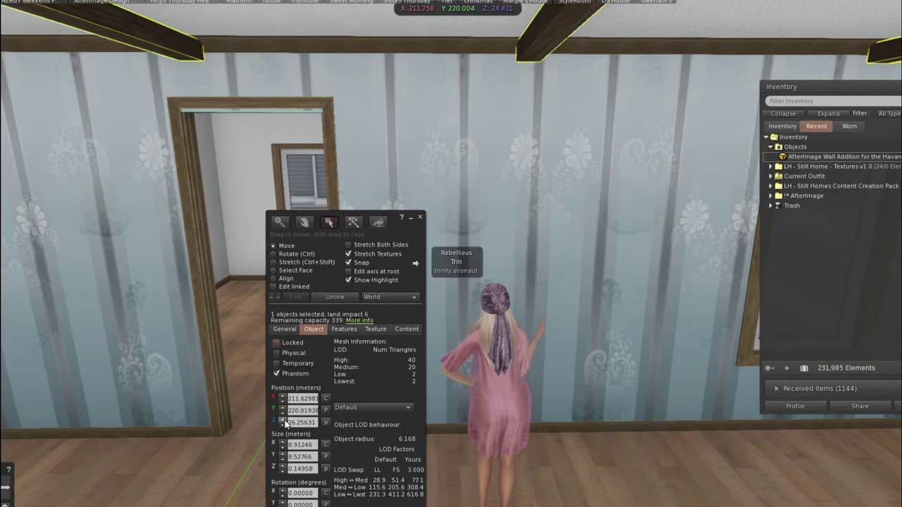
{"action": "left_click", "coordinate": [285, 422]}
{"action": "left_click", "coordinate": [284, 422]}
{"action": "left_click", "coordinate": [285, 422]}
{"action": "left_click", "coordinate": [285, 422]}
{"action": "left_click", "coordinate": [285, 422]}
{"action": "left_click", "coordinate": [285, 422]}
{"action": "left_click", "coordinate": [285, 422]}
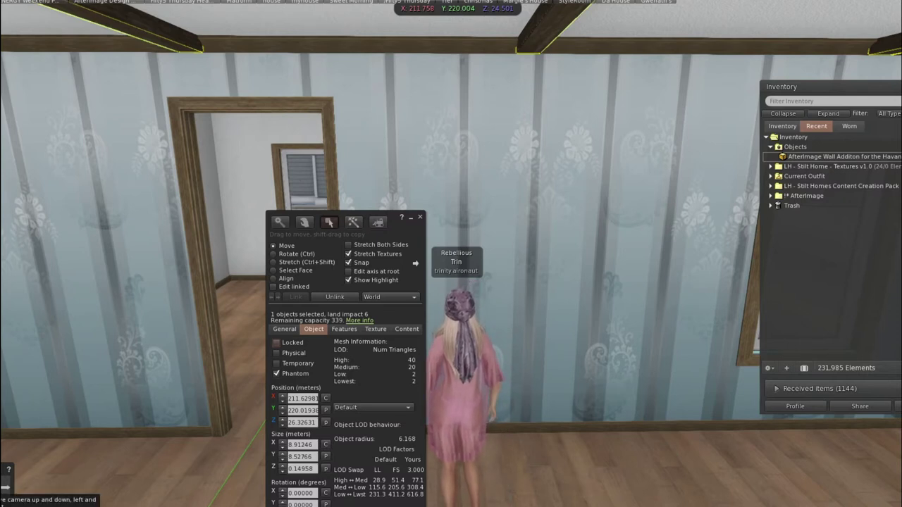
Step: Check both ends of the wallpapered wall and lower the wall addition to a Z position of 26.31631 m
{"action": "left_click_drag", "start_coordinate": [5, 486], "coordinate": [5, 486]}
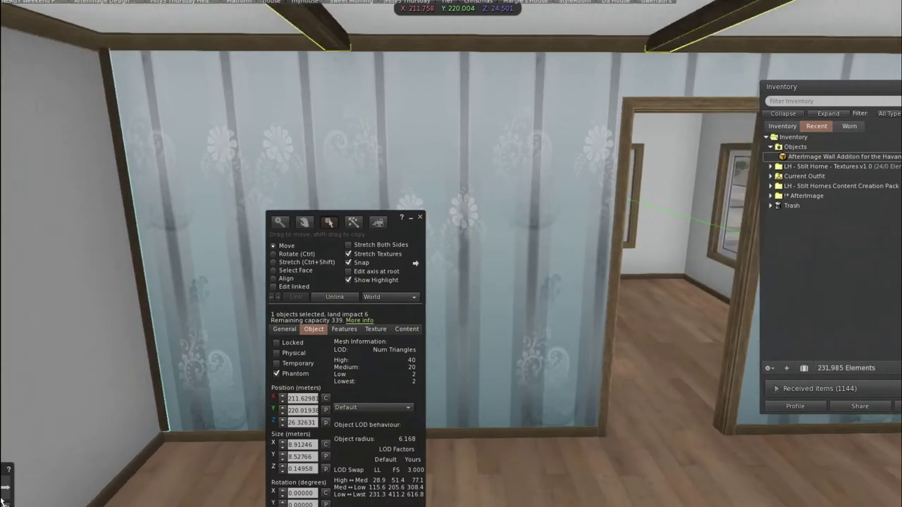
{"action": "left_click_drag", "start_coordinate": [6, 487], "coordinate": [6, 486]}
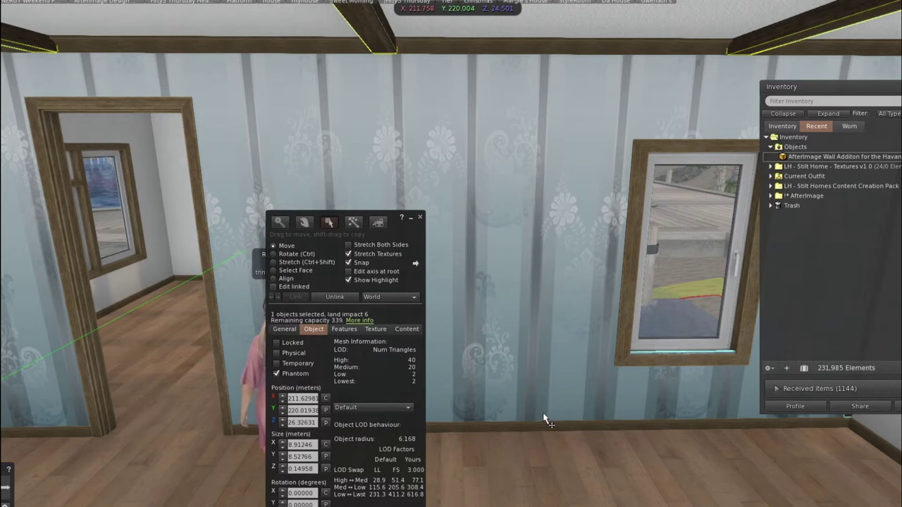
{"action": "left_click", "coordinate": [283, 426]}
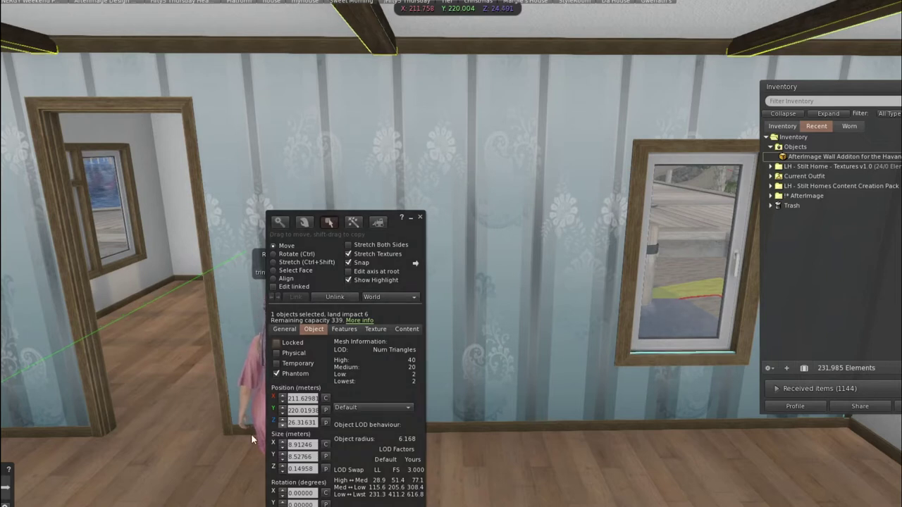
Step: Inspect the wallpapered wall from the doorway to its far corner, checking the window, floor trim and ceiling beams for alignment
{"action": "key", "text": "Up"}
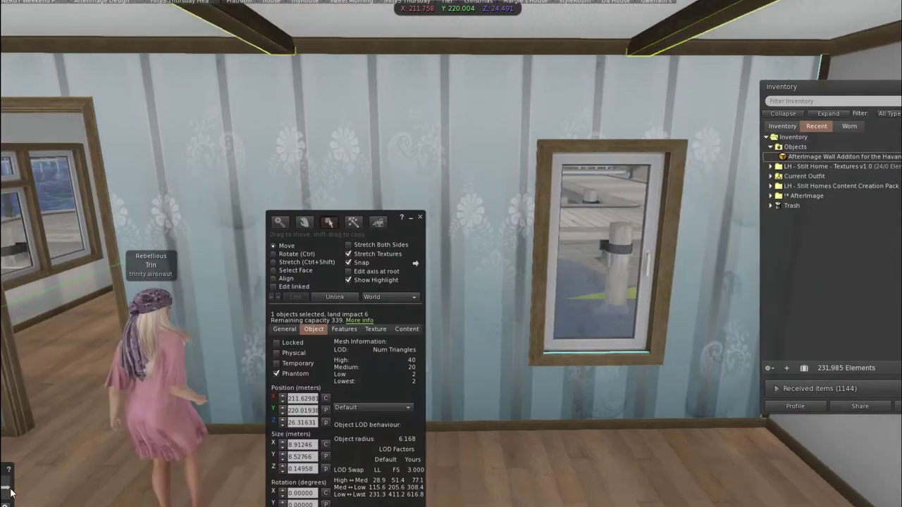
{"action": "key", "text": "Right"}
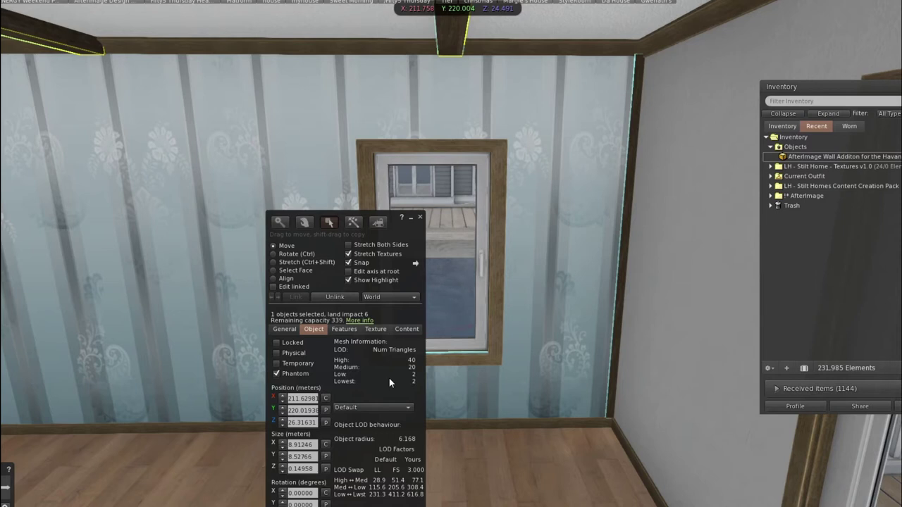
{"action": "key", "text": "Left"}
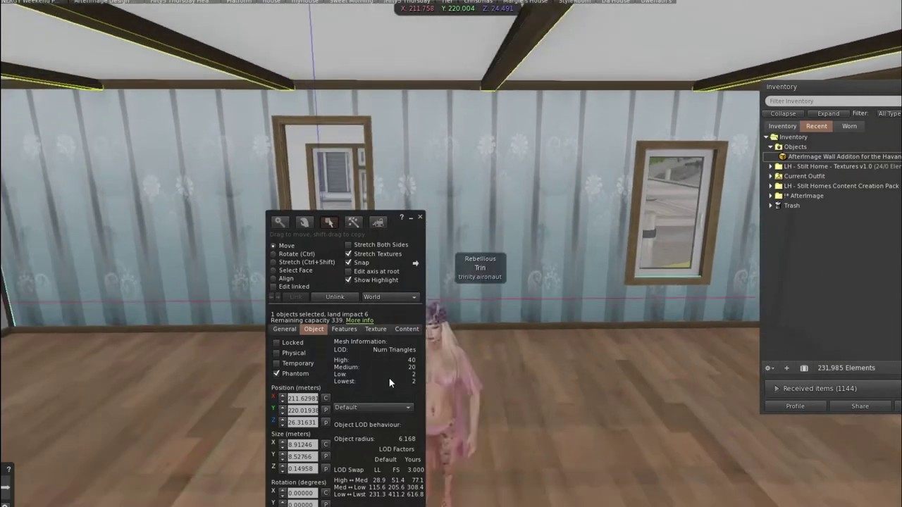
{"action": "key", "text": "Right"}
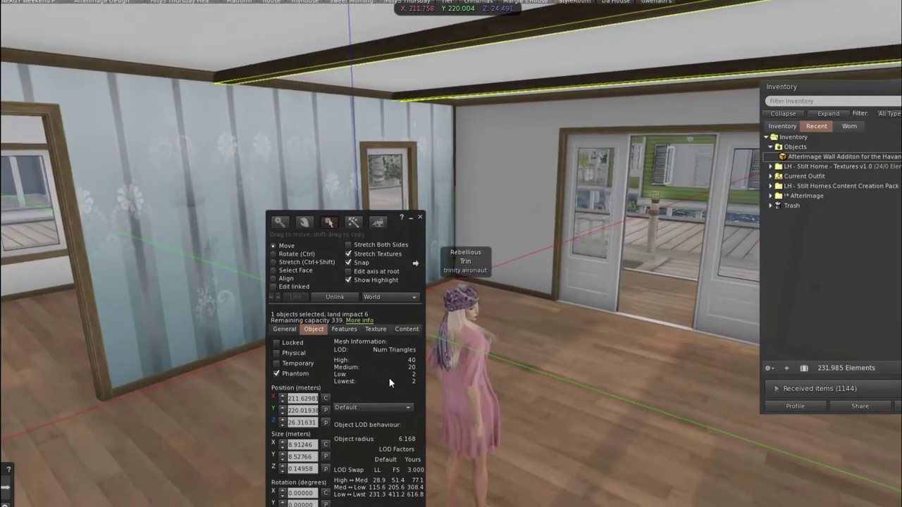
{"action": "key", "text": "Left"}
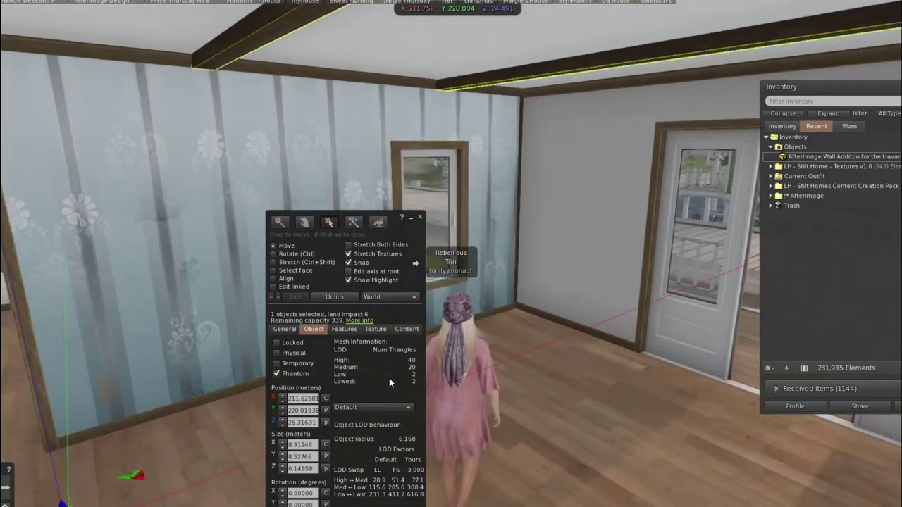
{"action": "key", "text": "Left"}
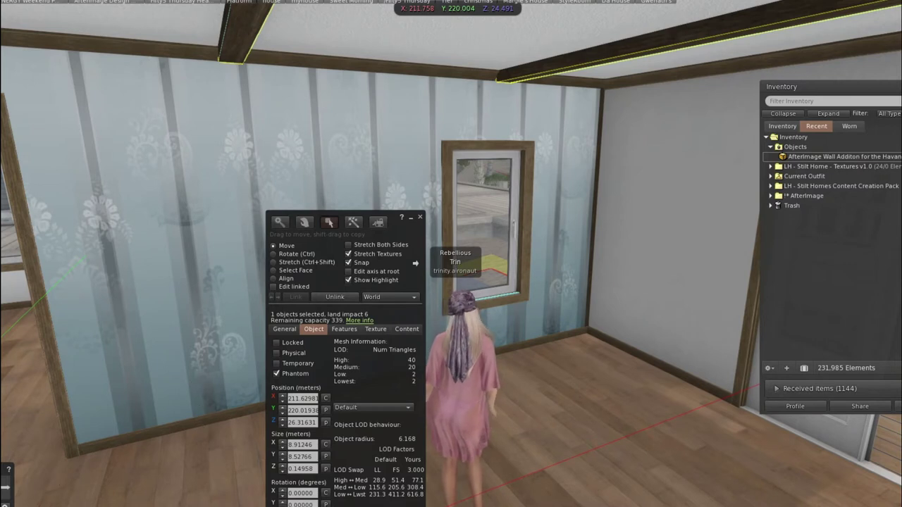
{"action": "key", "text": "Left"}
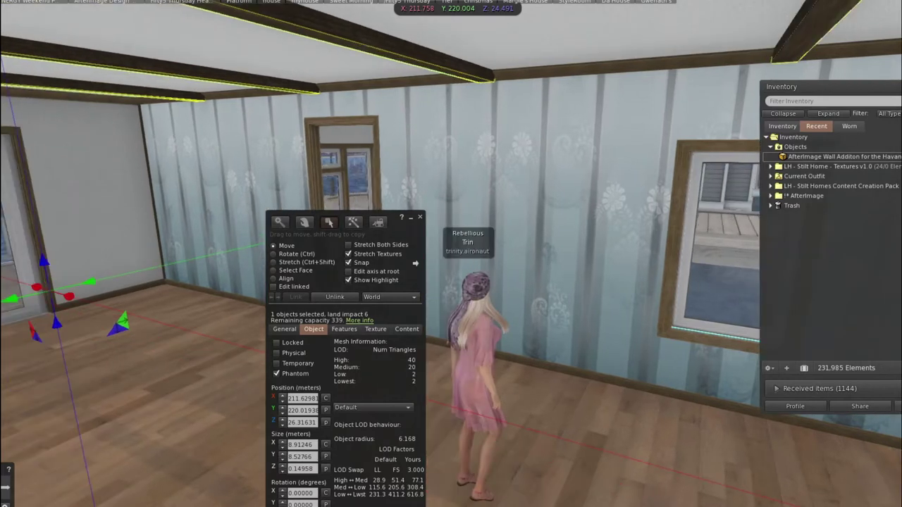
Step: Try moving the wall addition to a Y position of 219.9993 m and return it to 220.01938 m
{"action": "left_click", "coordinate": [283, 415]}
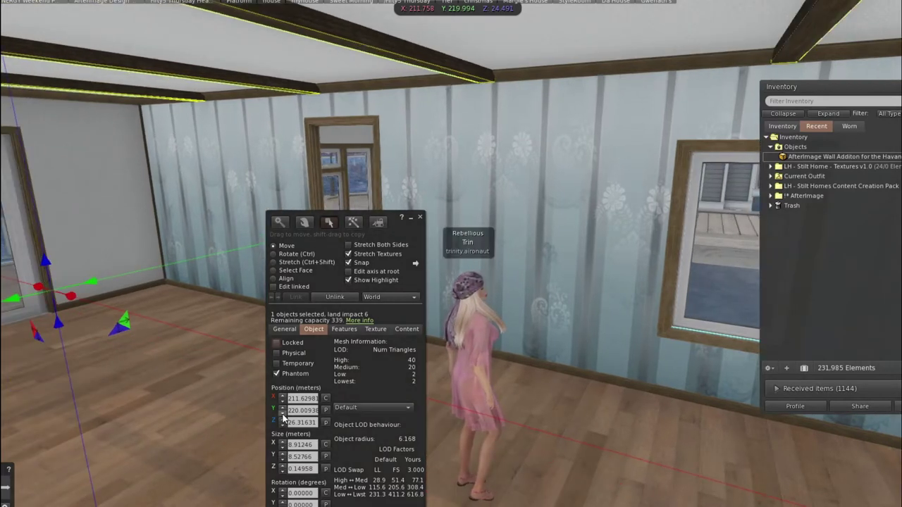
{"action": "left_click", "coordinate": [284, 417]}
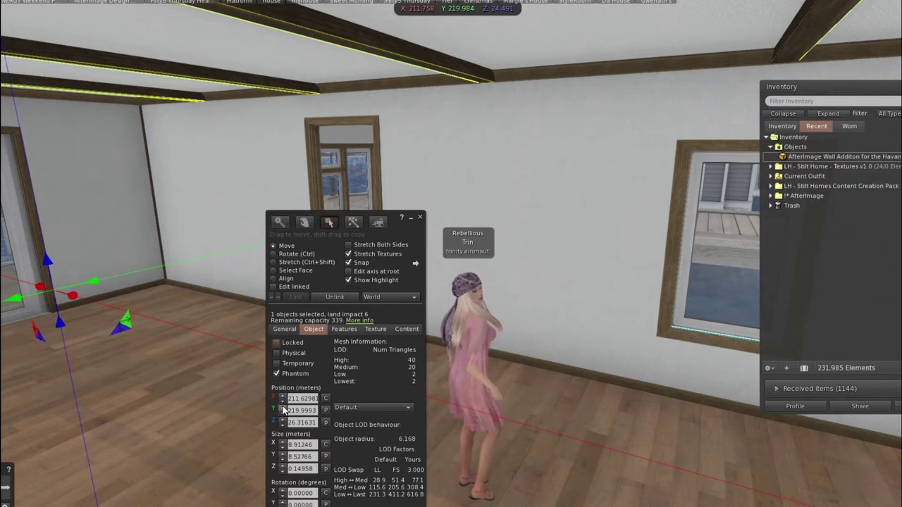
{"action": "left_click", "coordinate": [283, 408]}
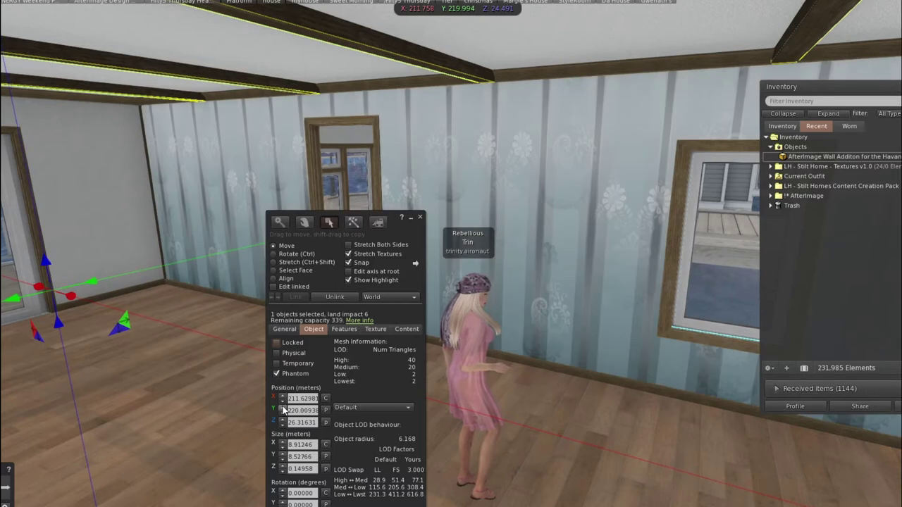
{"action": "left_click", "coordinate": [283, 408]}
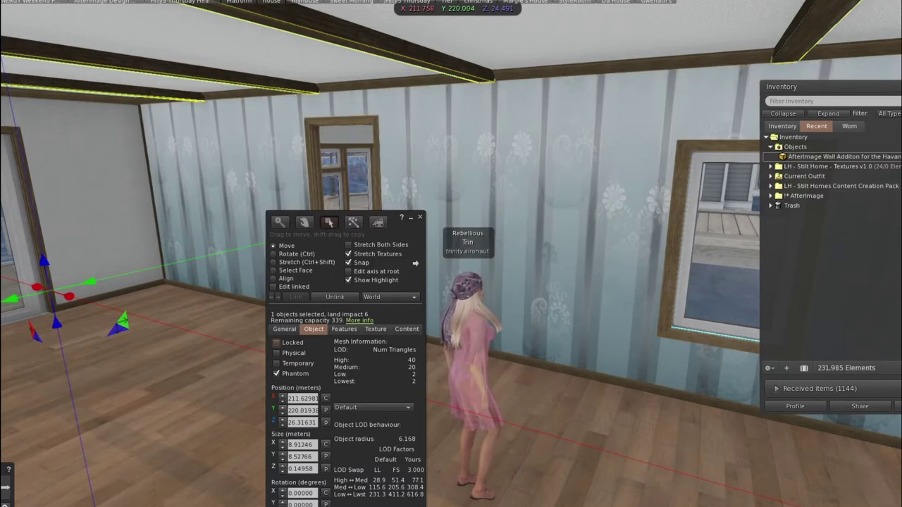
Step: Set the wall addition's Y position to 220.00938 m, check its opposite wall panel, and finish editing
{"action": "key", "text": "alt+Left"}
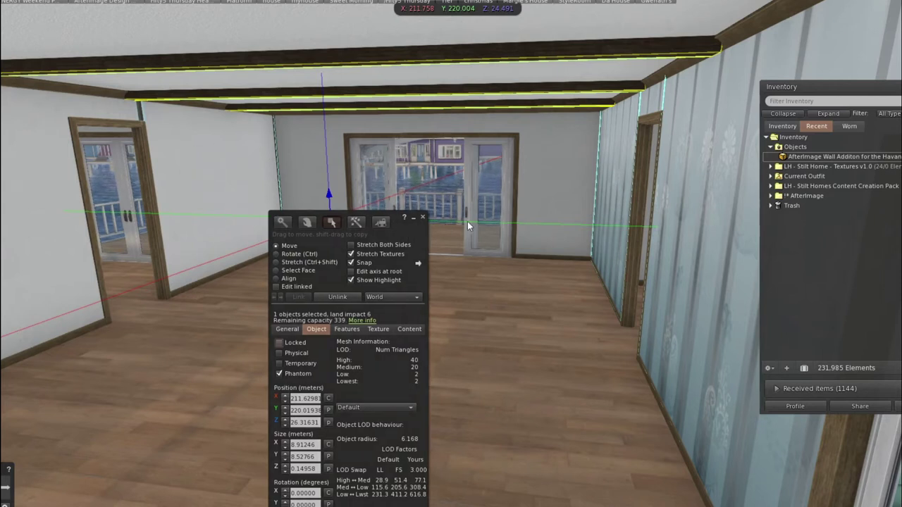
{"action": "left_click_drag", "start_coordinate": [403, 230], "coordinate": [474, 219]}
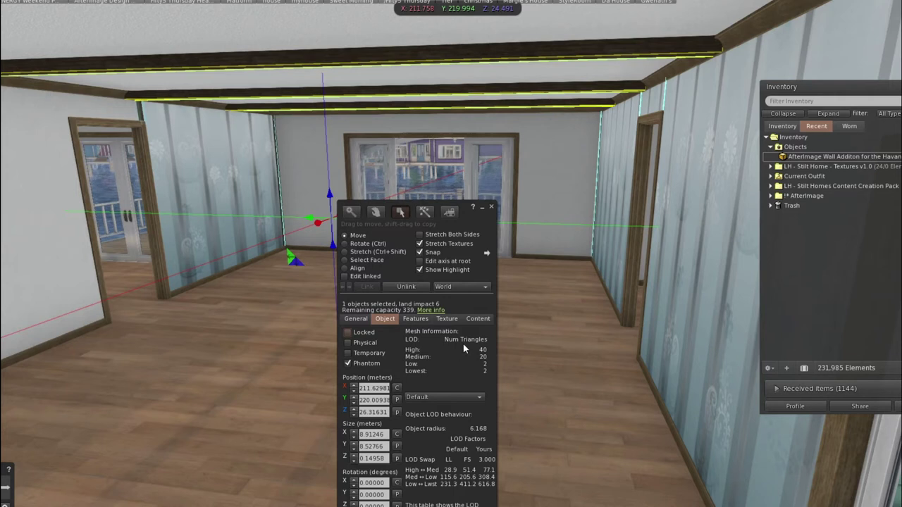
{"action": "left_click", "coordinate": [492, 207]}
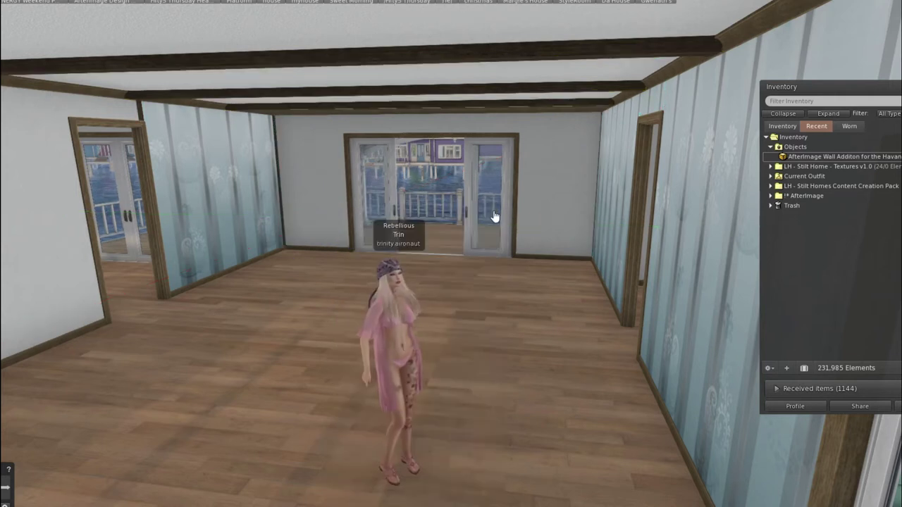
Step: Walk through the room to examine how the wallpaper panels and ceiling beams fit around the doorways, window and corners
{"action": "key", "text": "Up"}
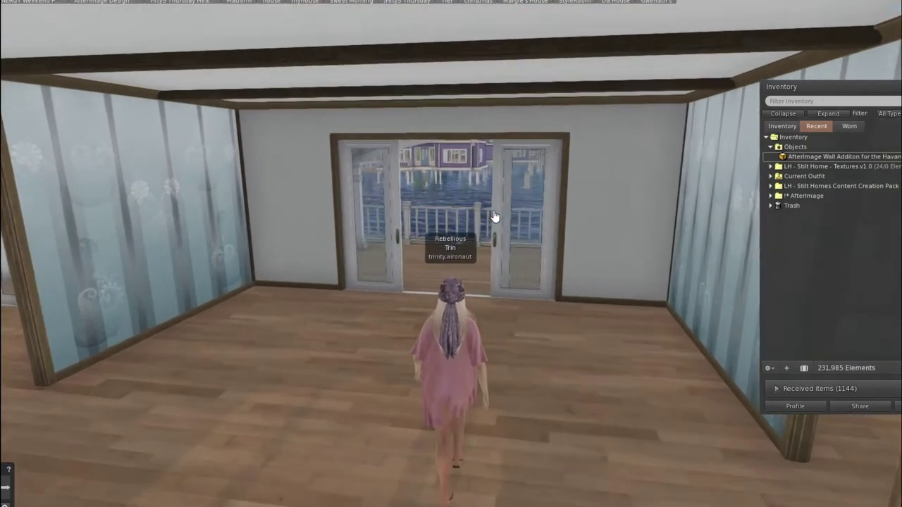
{"action": "key", "text": "Right"}
{"action": "key", "text": "Left"}
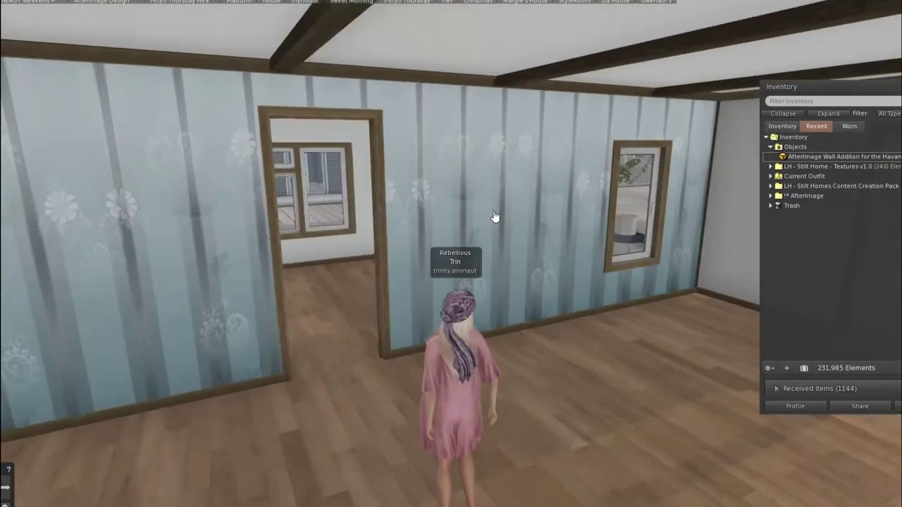
{"action": "key", "text": "Right"}
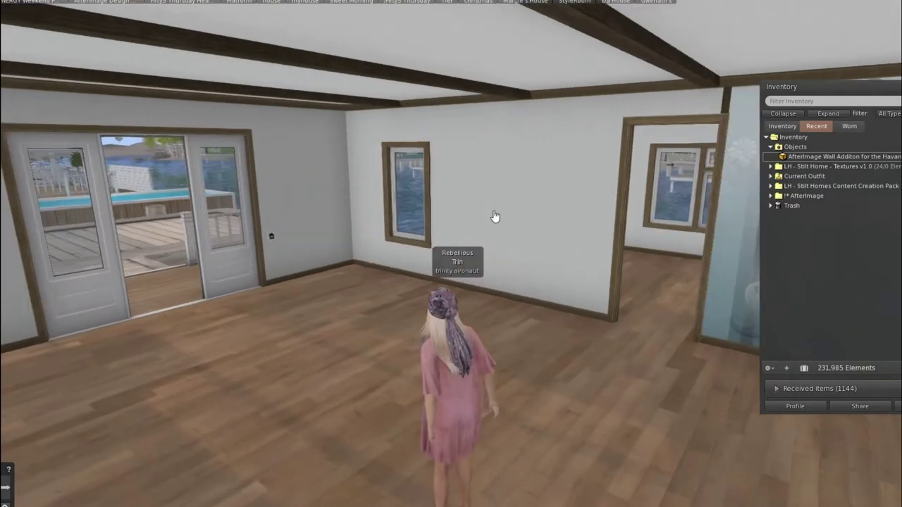
{"action": "key", "text": "Right"}
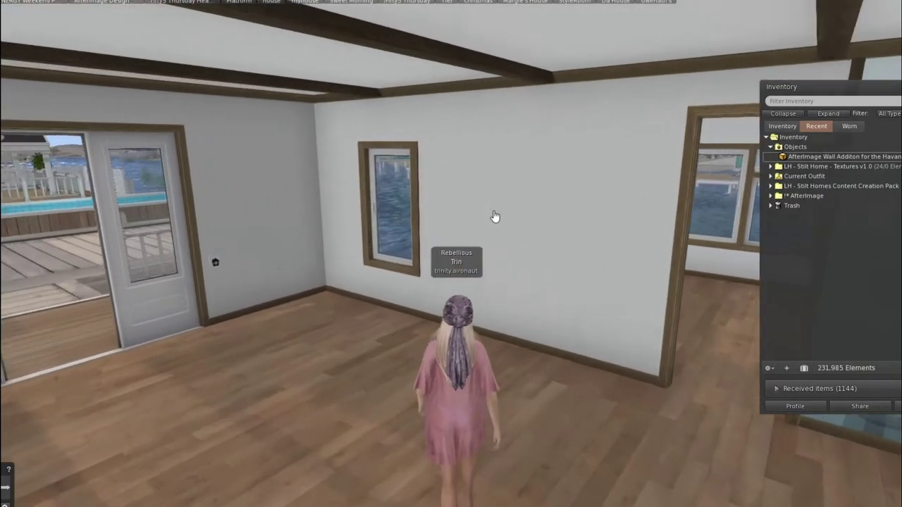
{"action": "key", "text": "Up"}
{"action": "key", "text": "Left"}
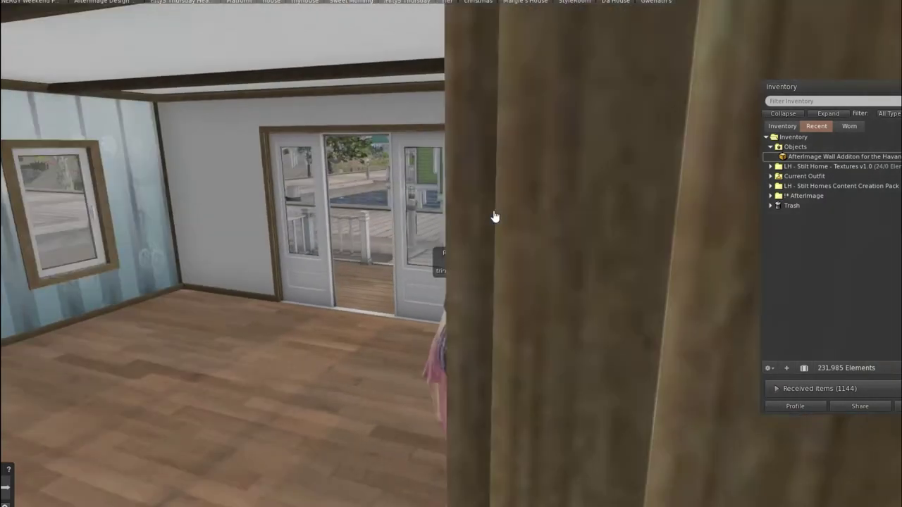
{"action": "key", "text": "Up"}
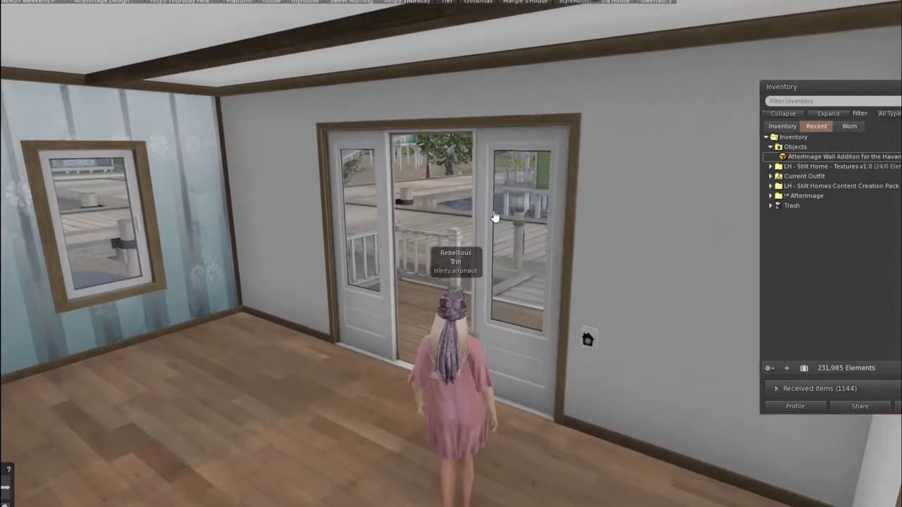
{"action": "key", "text": "Left"}
{"action": "key", "text": "Left"}
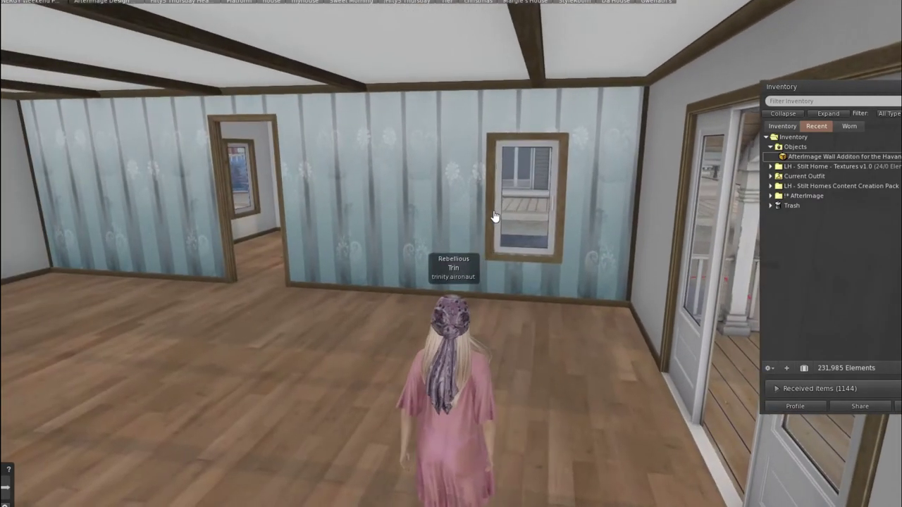
{"action": "key", "text": "Right"}
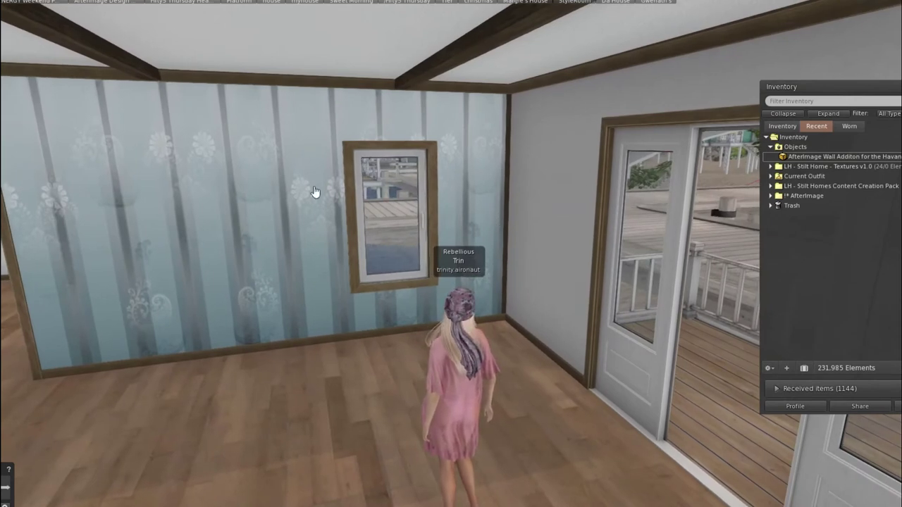
{"action": "key", "text": "Left"}
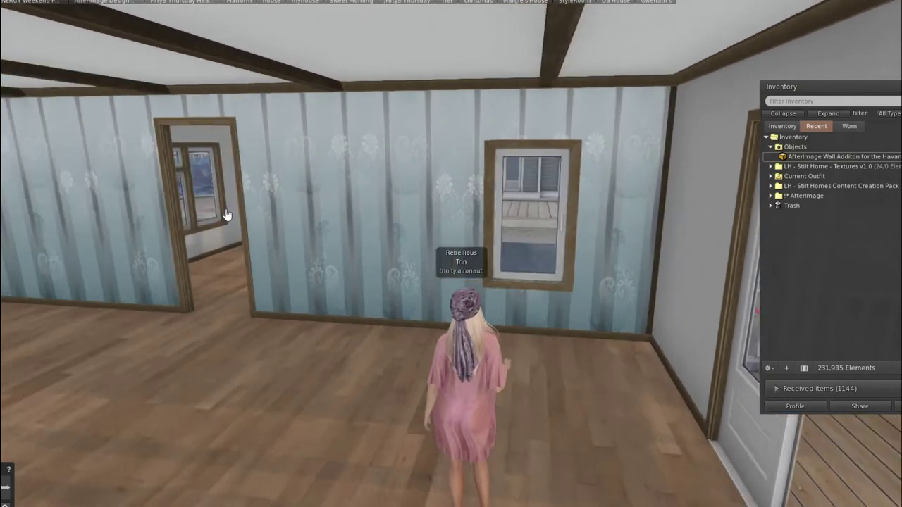
{"action": "key", "text": "Up"}
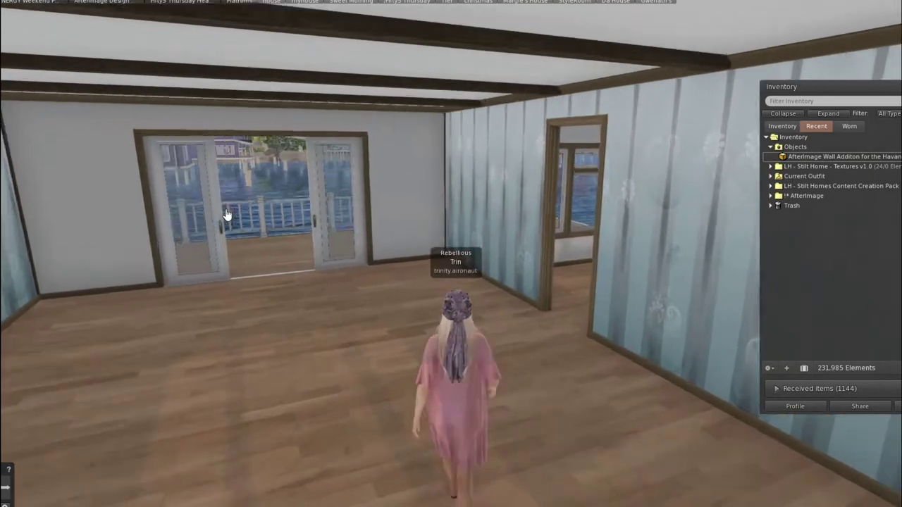
{"action": "key", "text": "Right"}
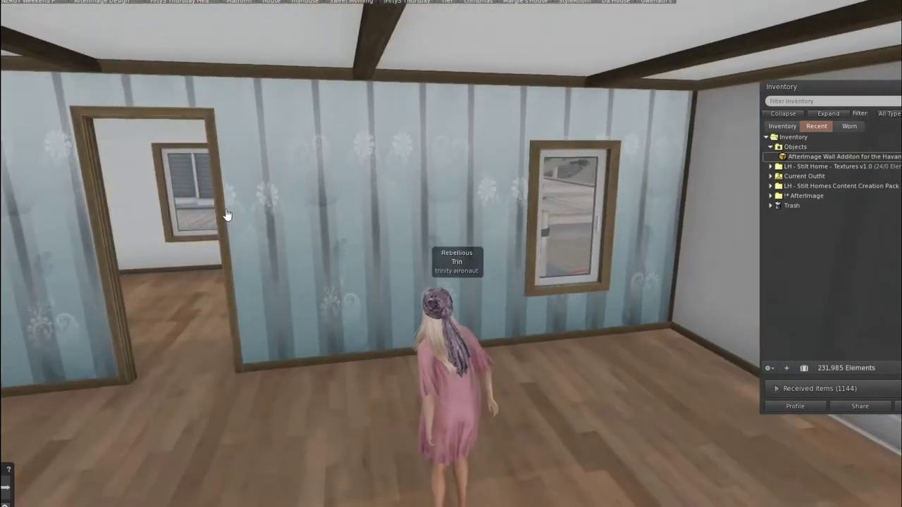
{"action": "key", "text": "Up"}
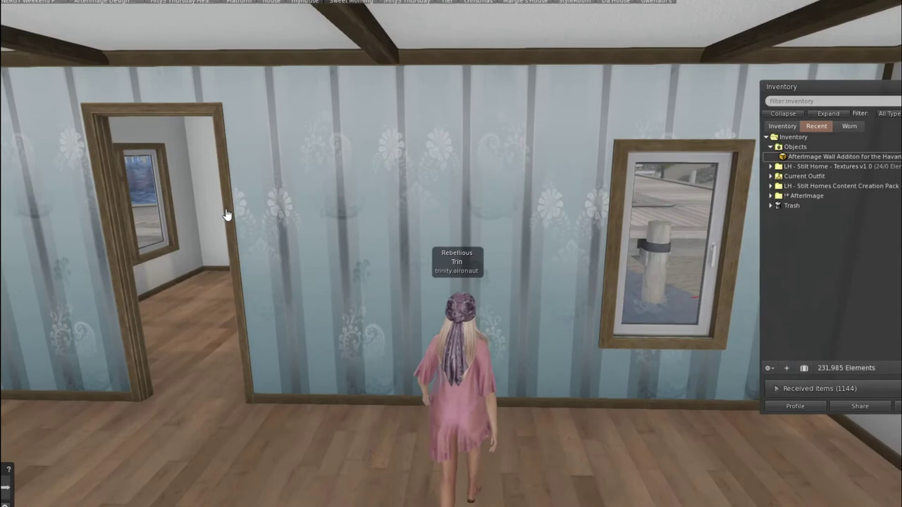
Step: Tour the room again to examine the beam wood finish and trim along the full wallpapered wall and the opposite doorway panel
{"action": "key", "text": "Down"}
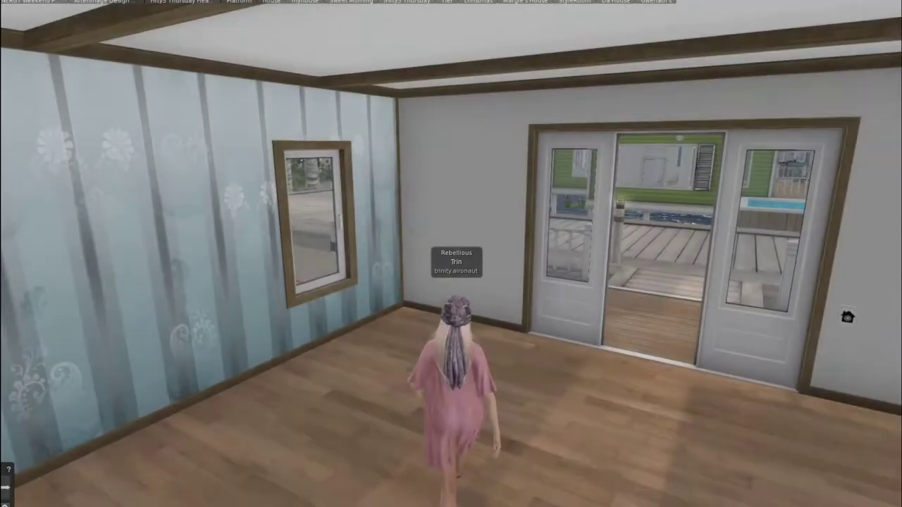
{"action": "key", "text": "Left"}
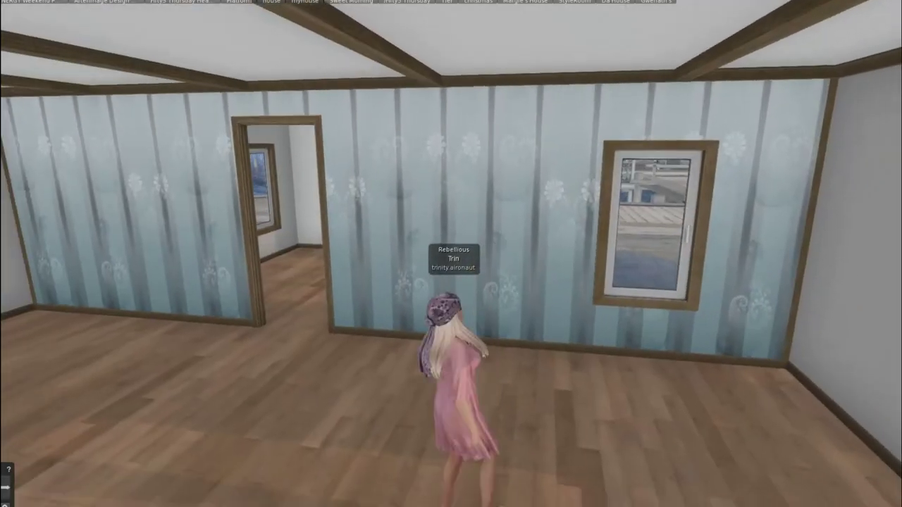
{"action": "key", "text": "Left"}
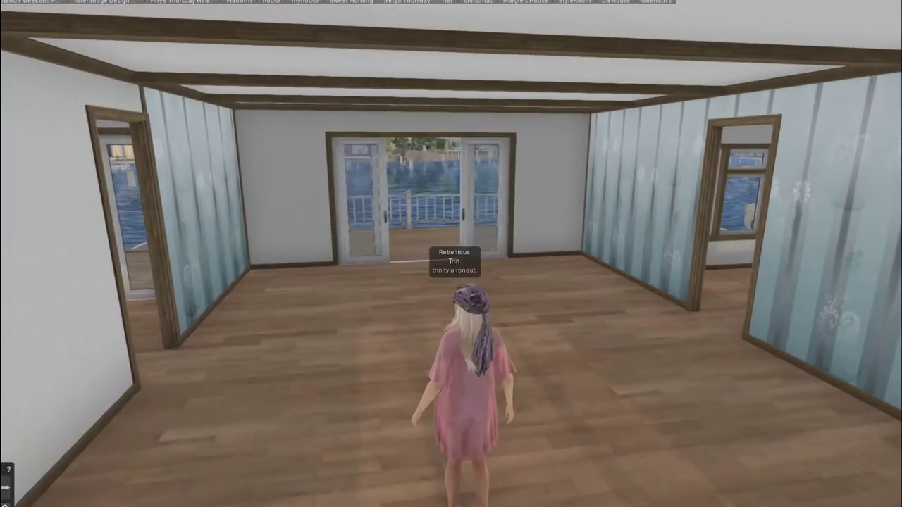
{"action": "key", "text": "Right"}
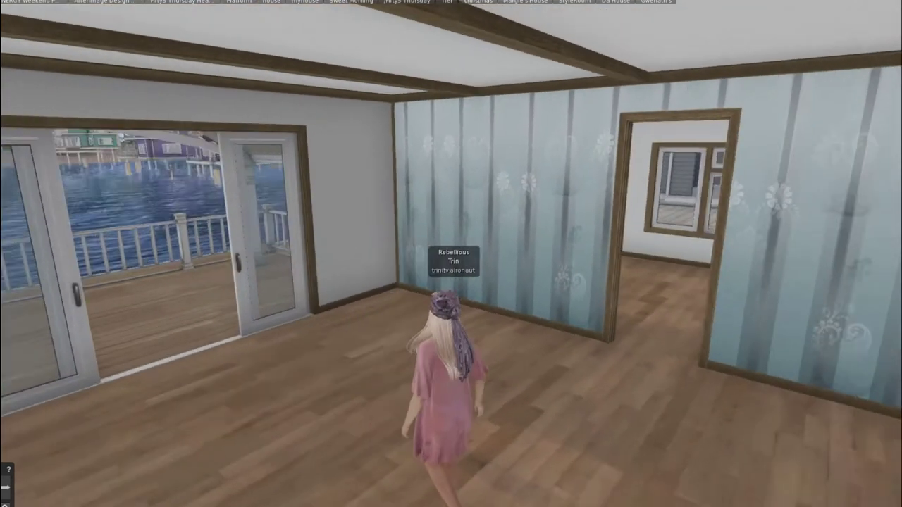
{"action": "key", "text": "Right"}
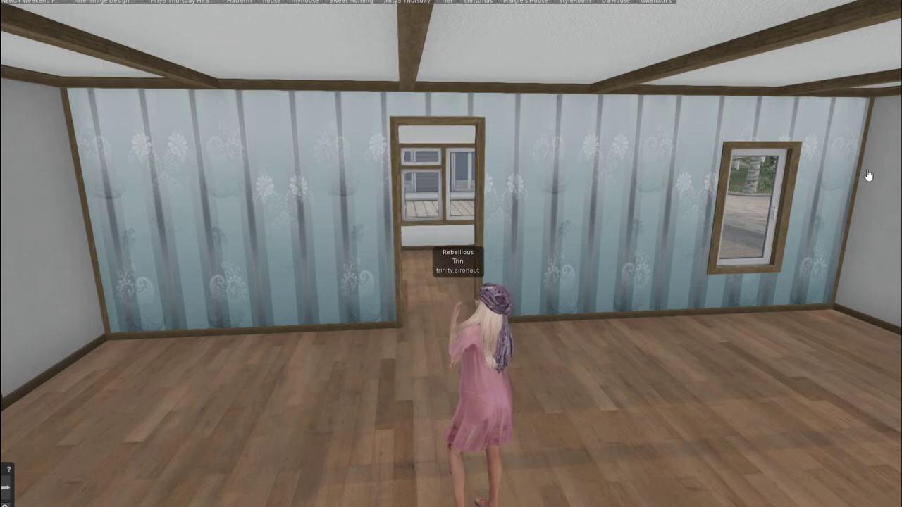
{"action": "key", "text": "Left"}
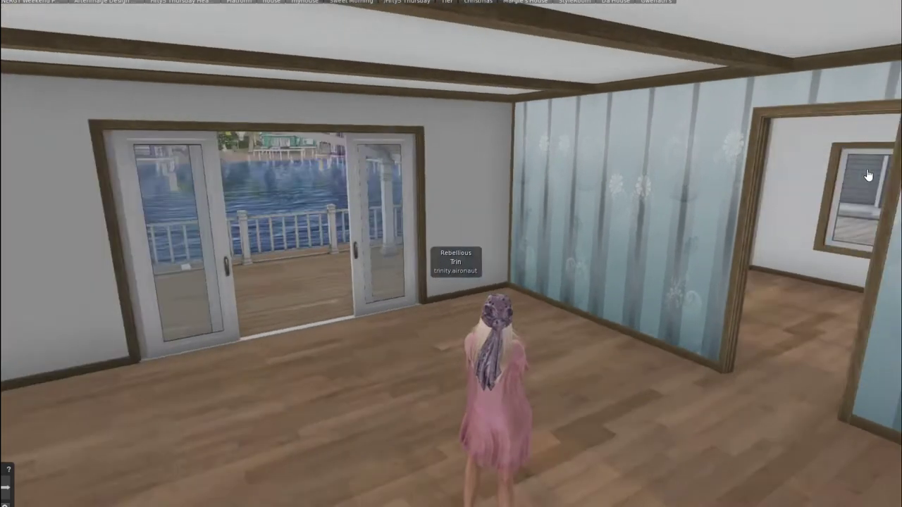
{"action": "key", "text": "Left"}
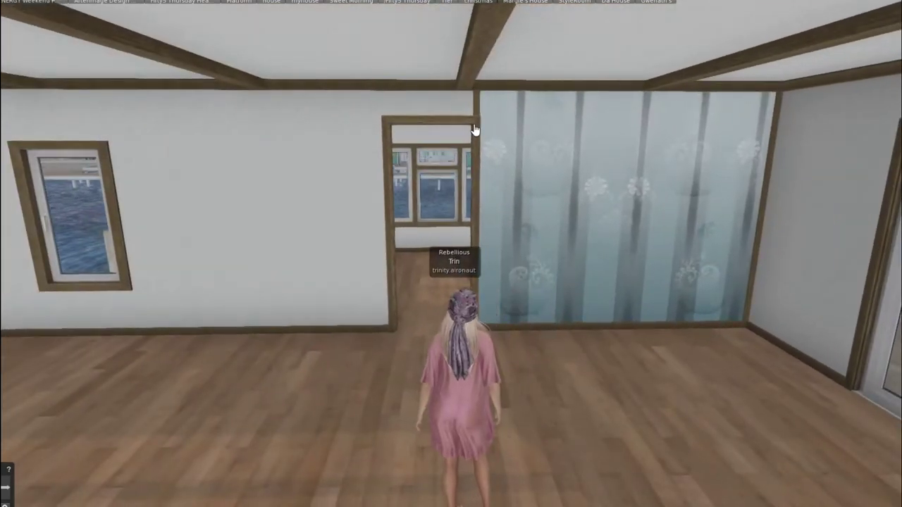
{"action": "key", "text": "Left"}
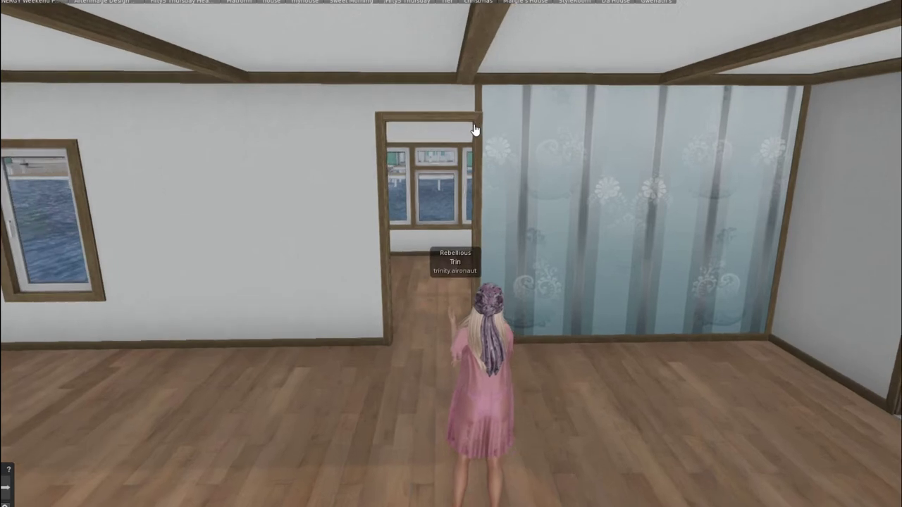
{"action": "key", "text": "Left"}
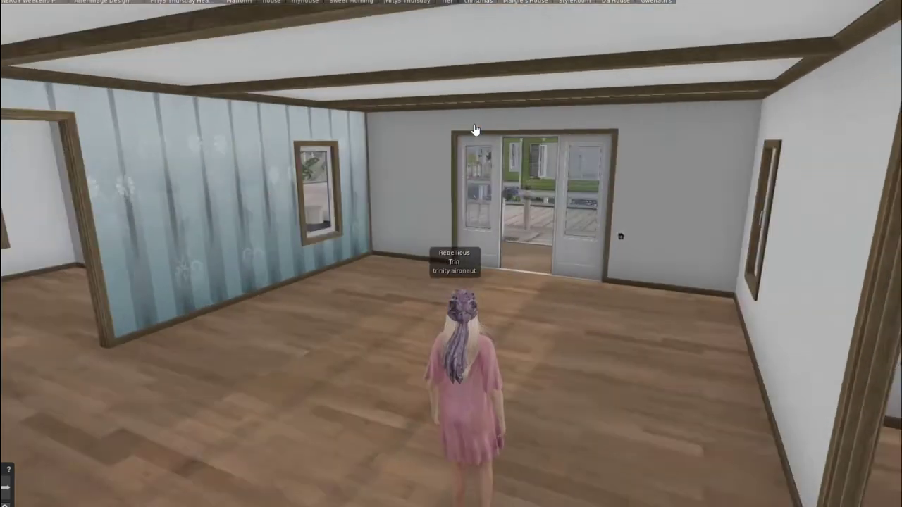
Step: Change the wallpaper to Flower Blue on the panel beside the doorway and on the full wall opposite
{"action": "key", "text": "Left"}
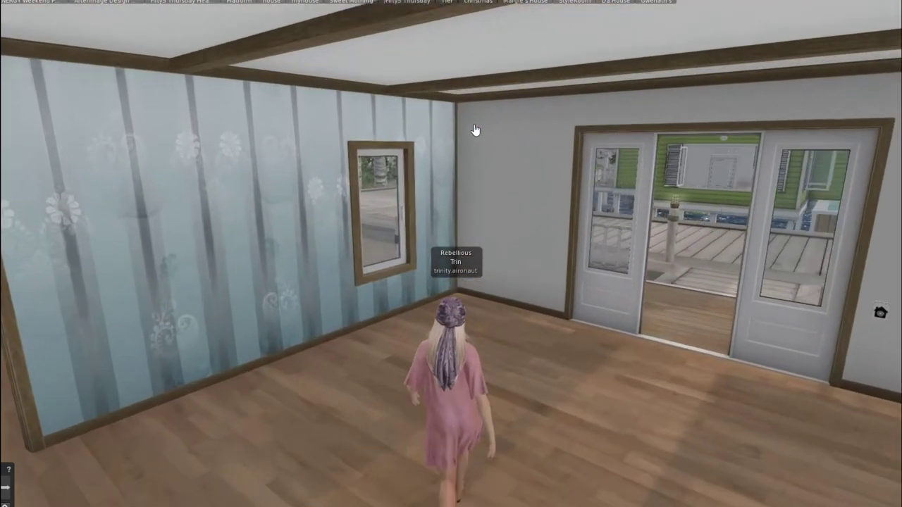
{"action": "key", "text": "Left"}
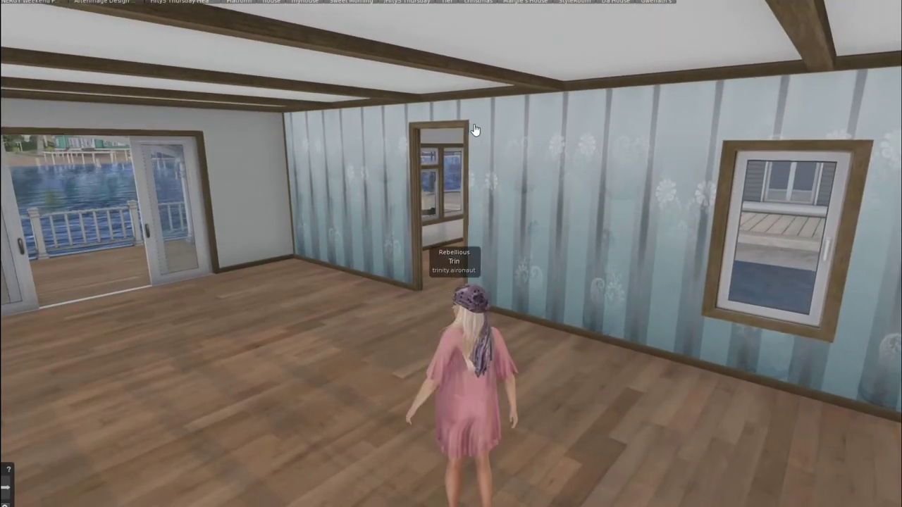
{"action": "key", "text": "Up"}
{"action": "key", "text": "Right"}
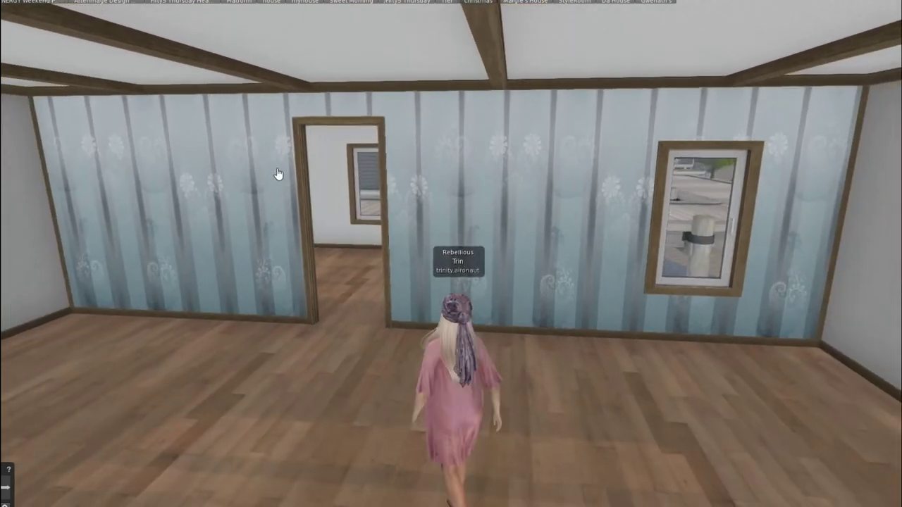
{"action": "key", "text": "Left"}
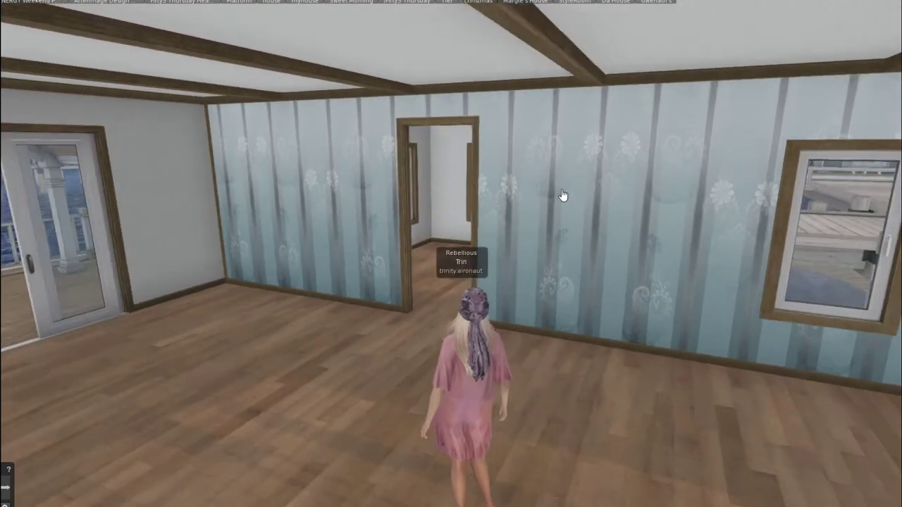
{"action": "key", "text": "Up"}
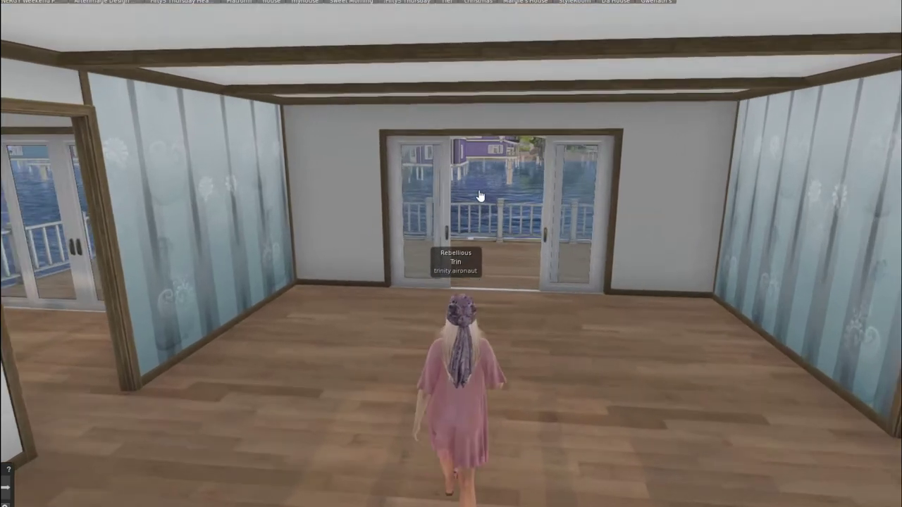
{"action": "left_click", "coordinate": [194, 287]}
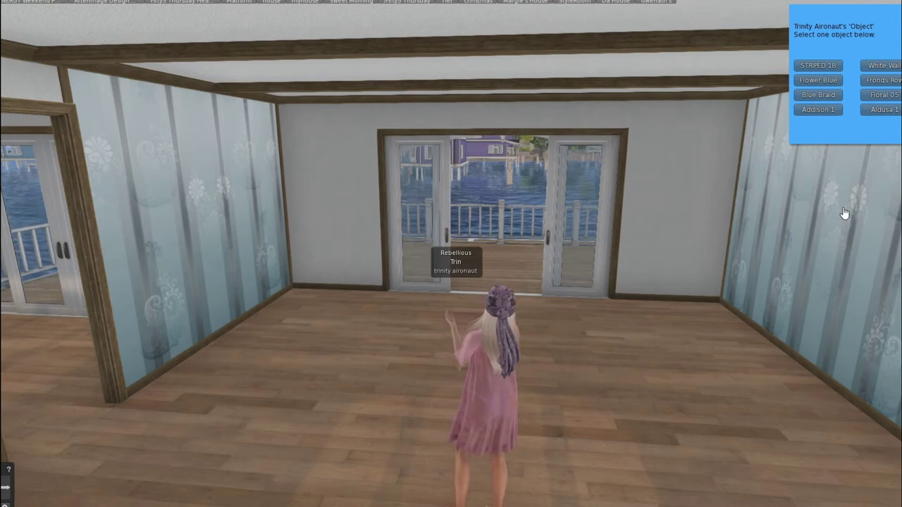
{"action": "left_click", "coordinate": [816, 81]}
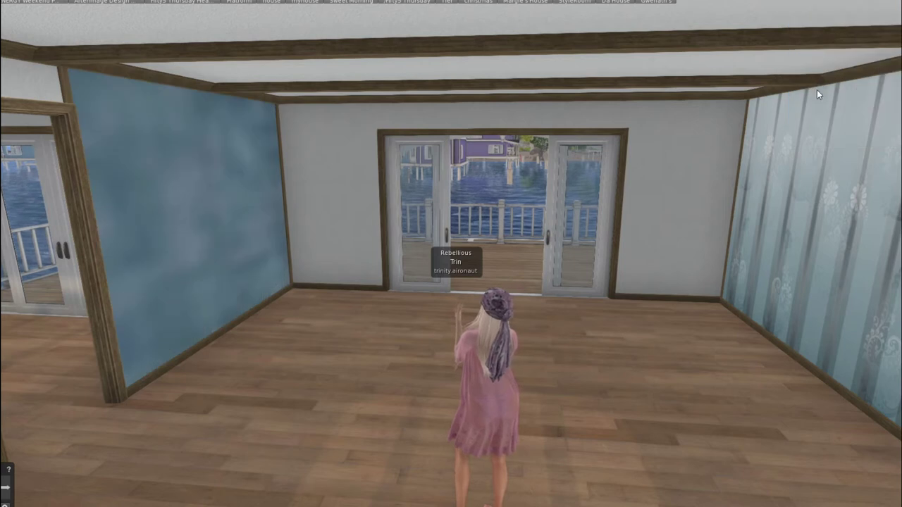
{"action": "left_click", "coordinate": [812, 198]}
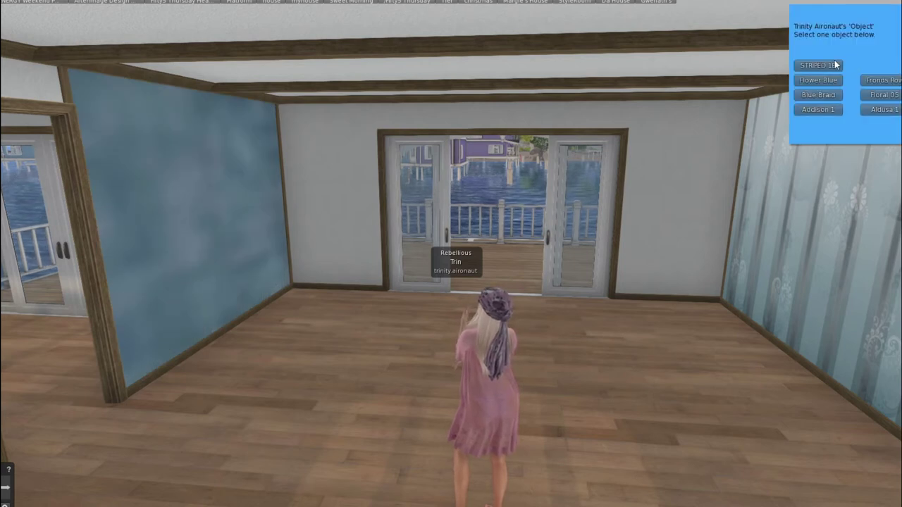
{"action": "left_click", "coordinate": [818, 79]}
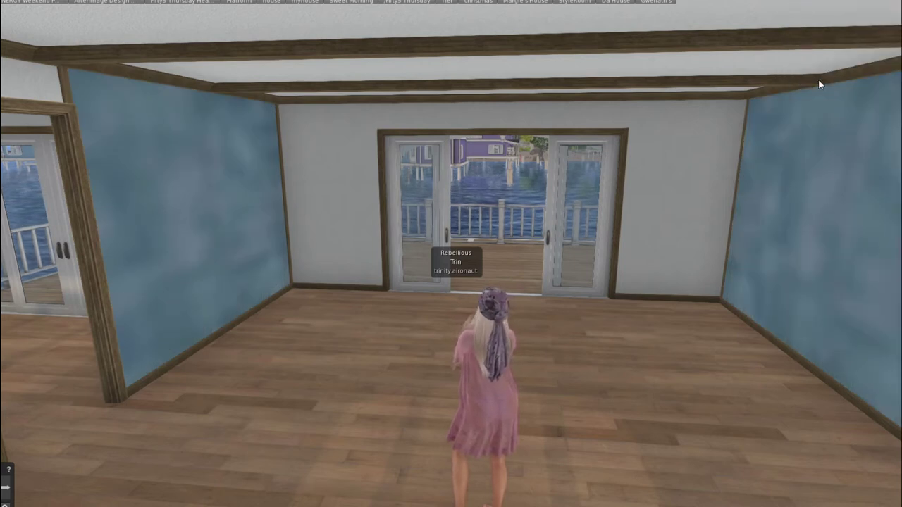
Step: Walk around the room to examine the blue floral wallpaper on both side walls, around the doorways and window
{"action": "key", "text": "Right"}
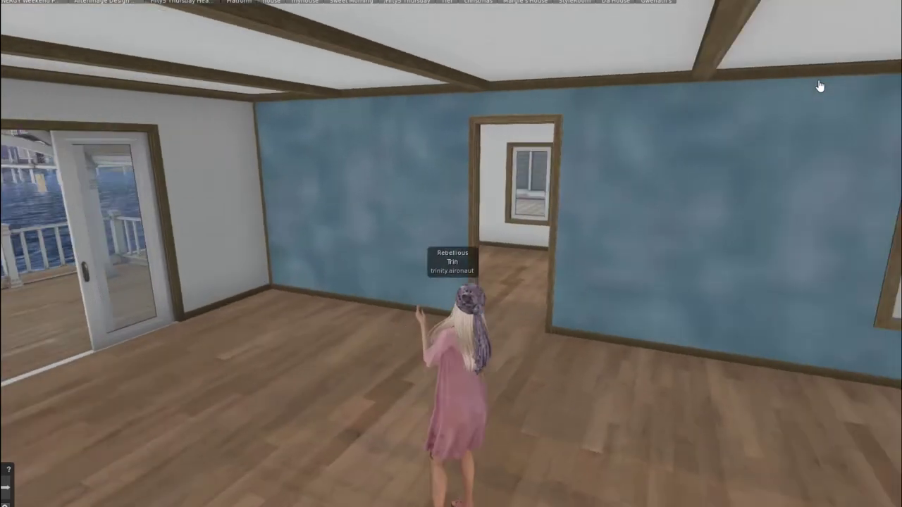
{"action": "key", "text": "Right"}
{"action": "key", "text": "Up"}
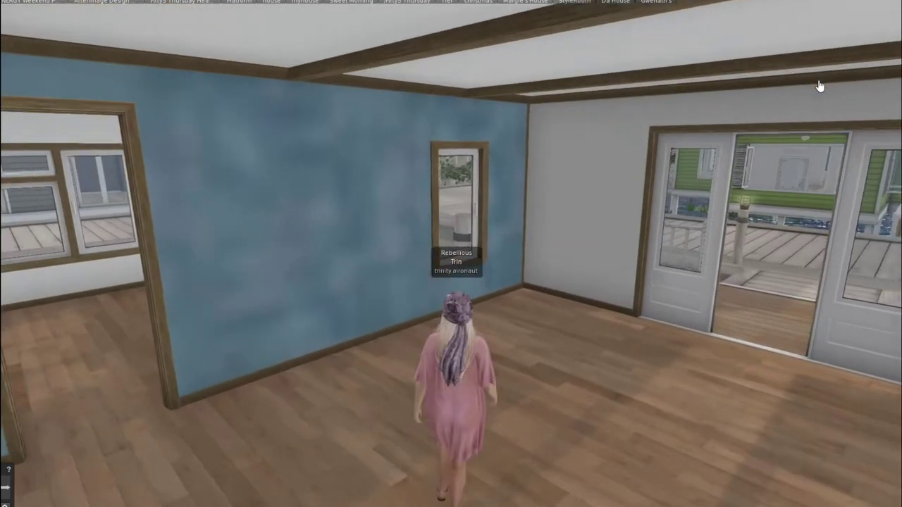
{"action": "key", "text": "Left"}
{"action": "key", "text": "Down"}
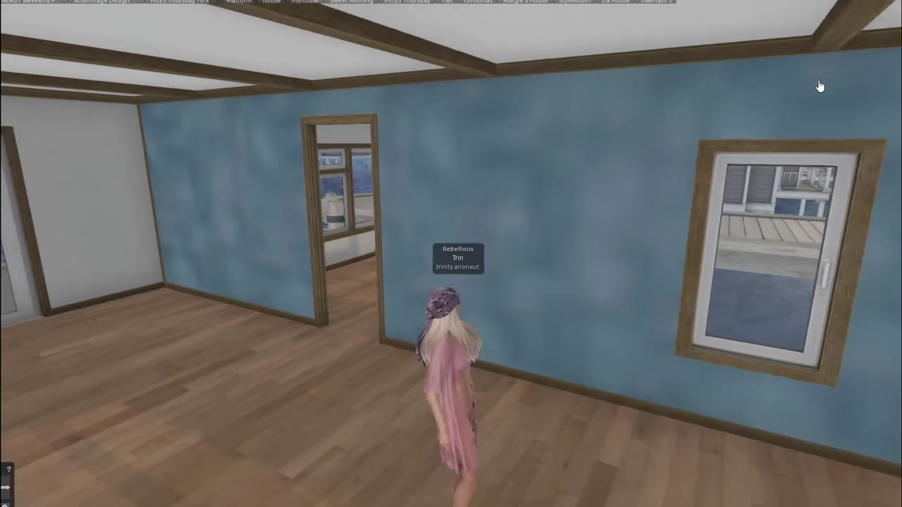
{"action": "key", "text": "Up"}
{"action": "key", "text": "Left"}
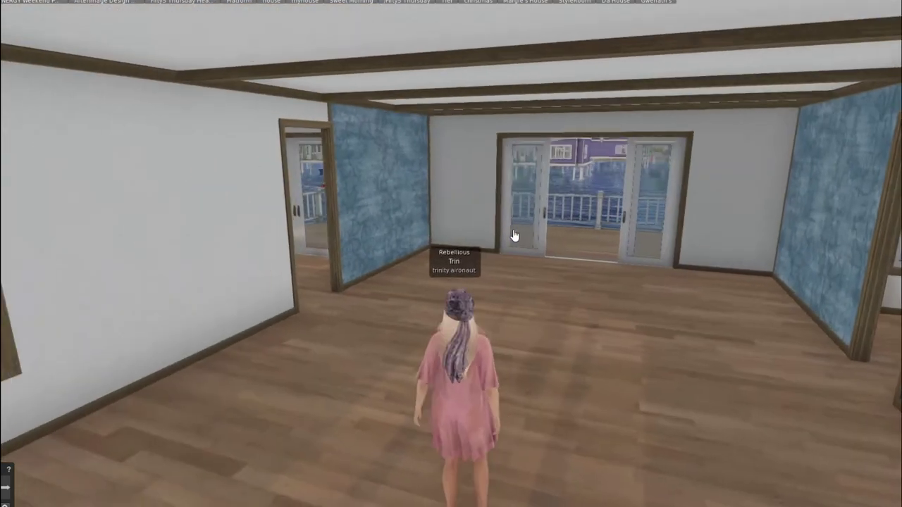
{"action": "key", "text": "Up"}
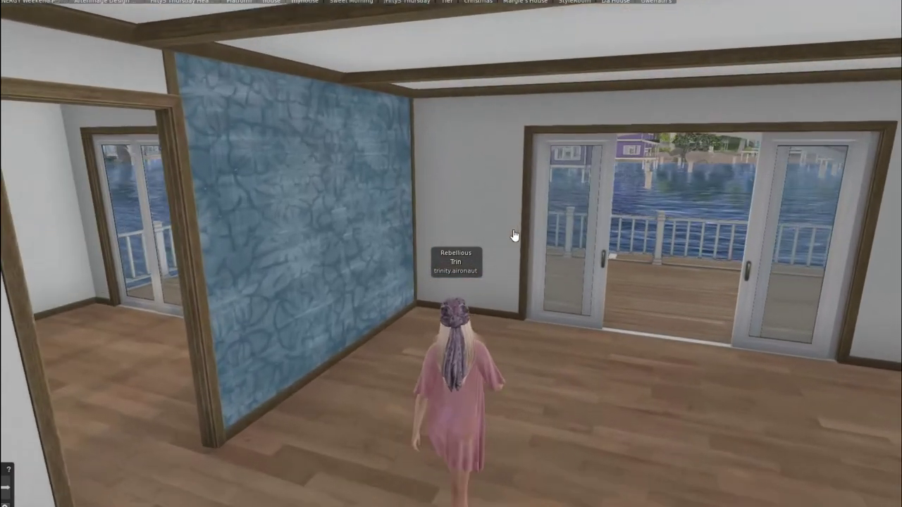
{"action": "key", "text": "Right"}
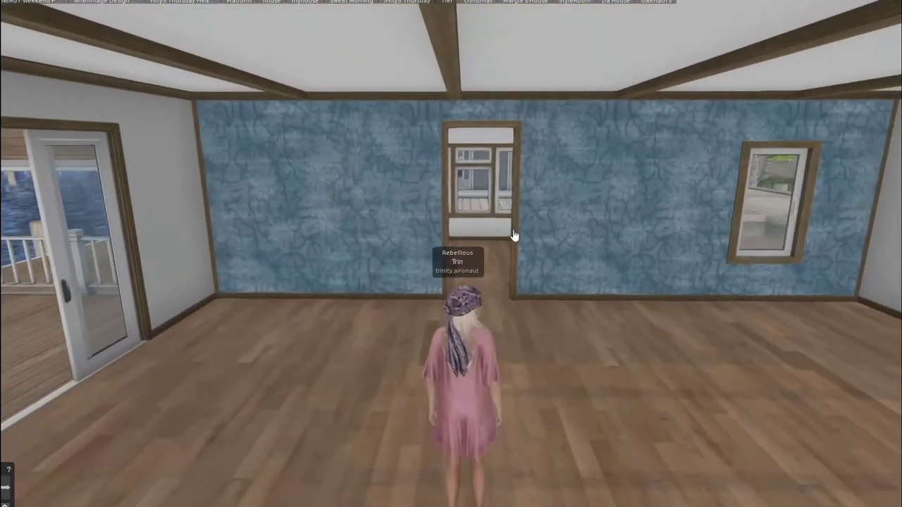
{"action": "key", "text": "Left"}
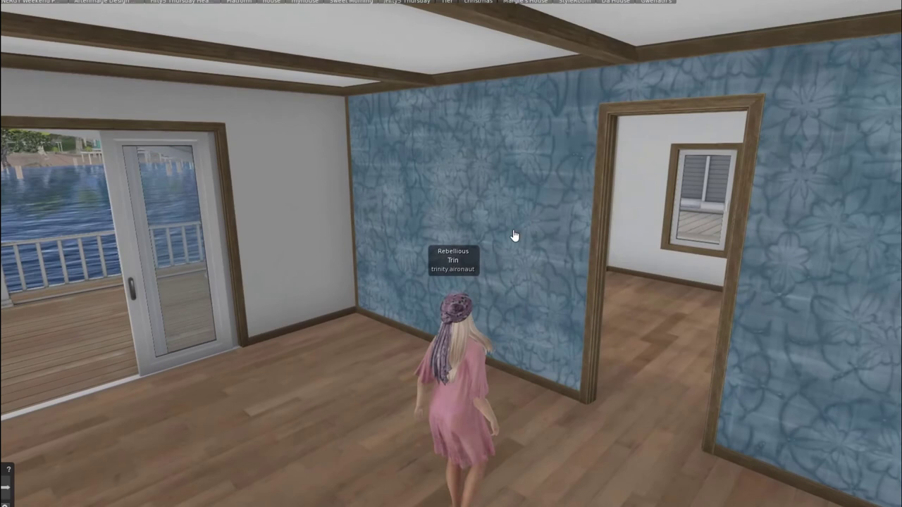
Step: Switch the wallpaper to Fronds Row on the full side wall and on the opposite doorway panel
{"action": "left_click", "coordinate": [515, 177]}
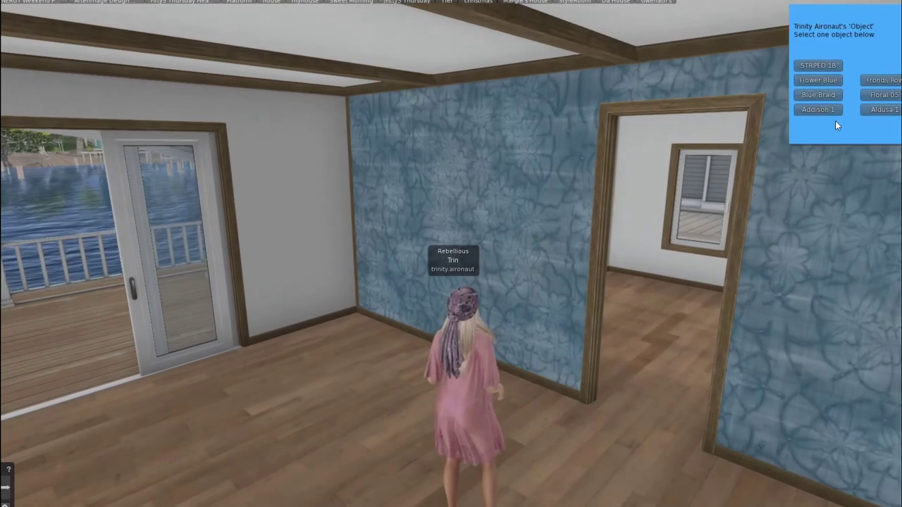
{"action": "left_click", "coordinate": [881, 82]}
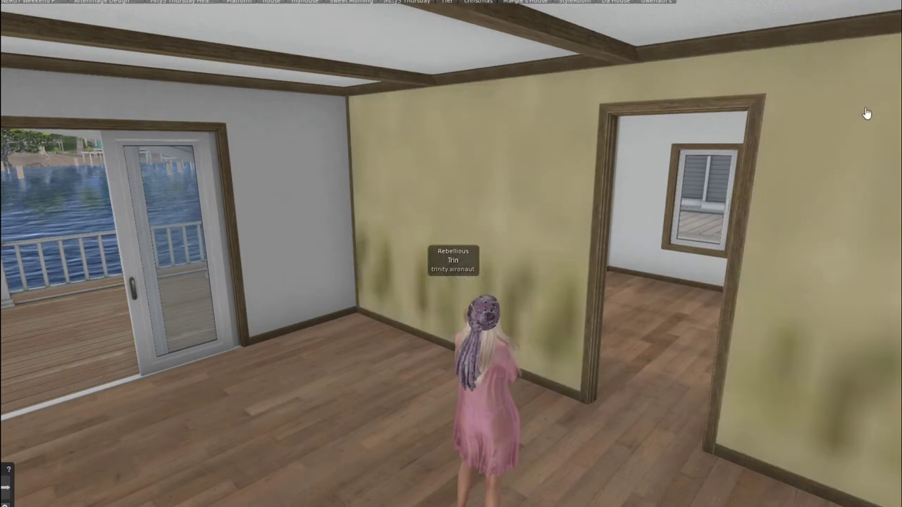
{"action": "key", "text": "Left"}
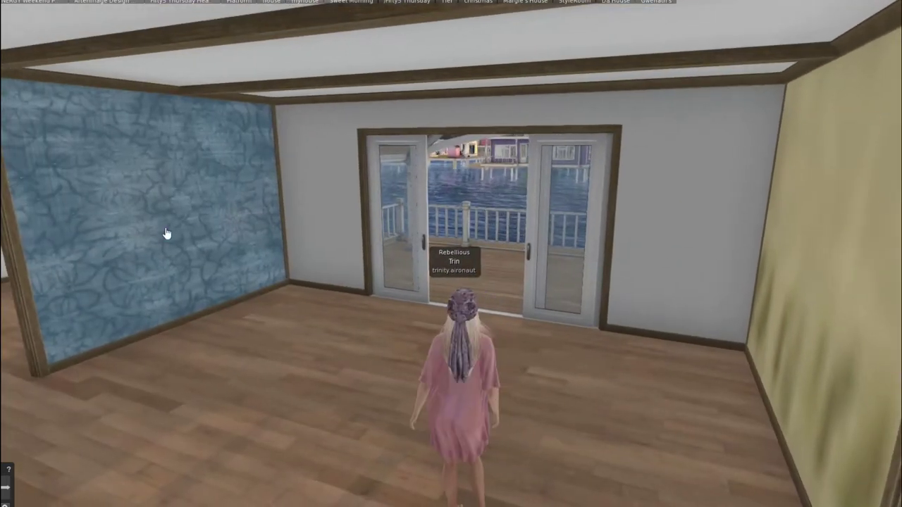
{"action": "left_click", "coordinate": [167, 233]}
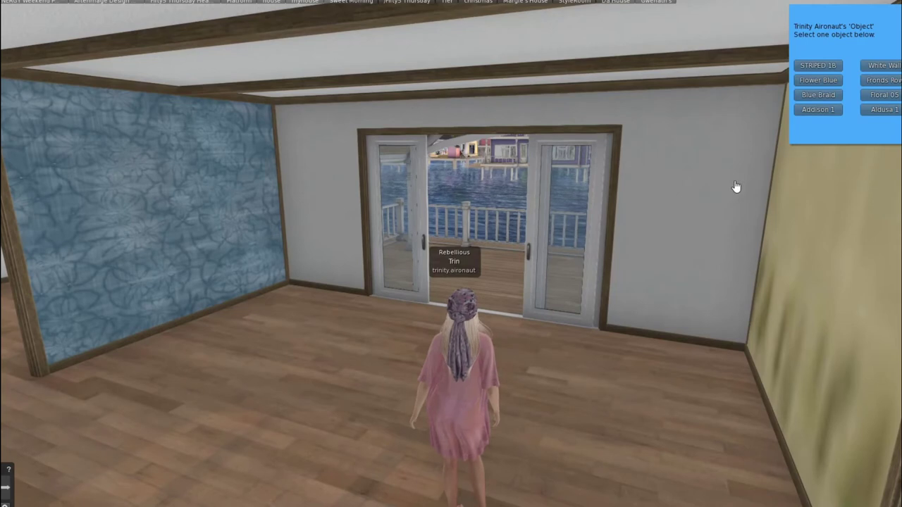
{"action": "left_click", "coordinate": [872, 82]}
Step: Tour the room to examine the fern wallpaper on both side walls, including its fit around the doorways and window
{"action": "key", "text": "Right"}
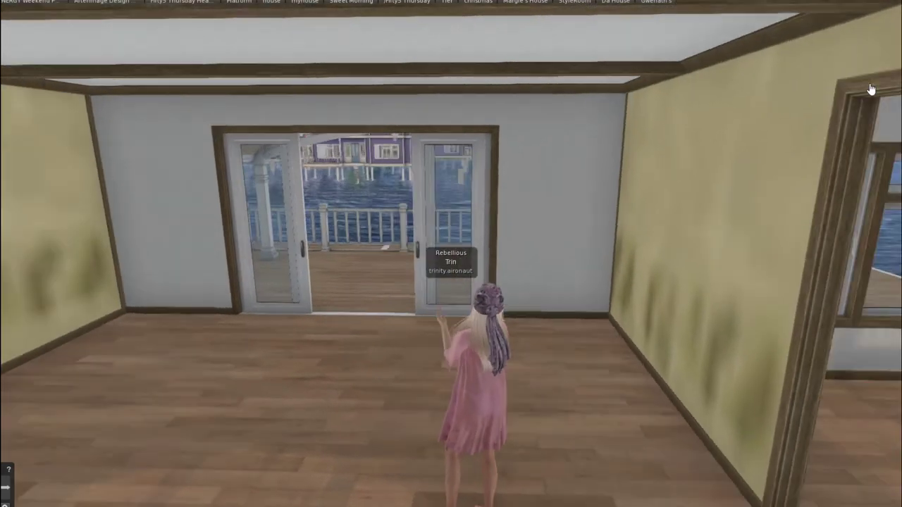
{"action": "key", "text": "Right"}
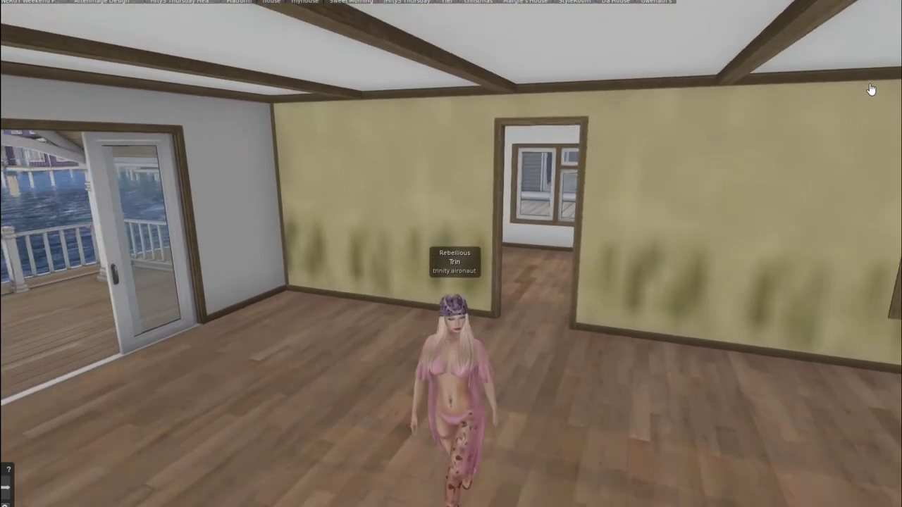
{"action": "key", "text": "Left"}
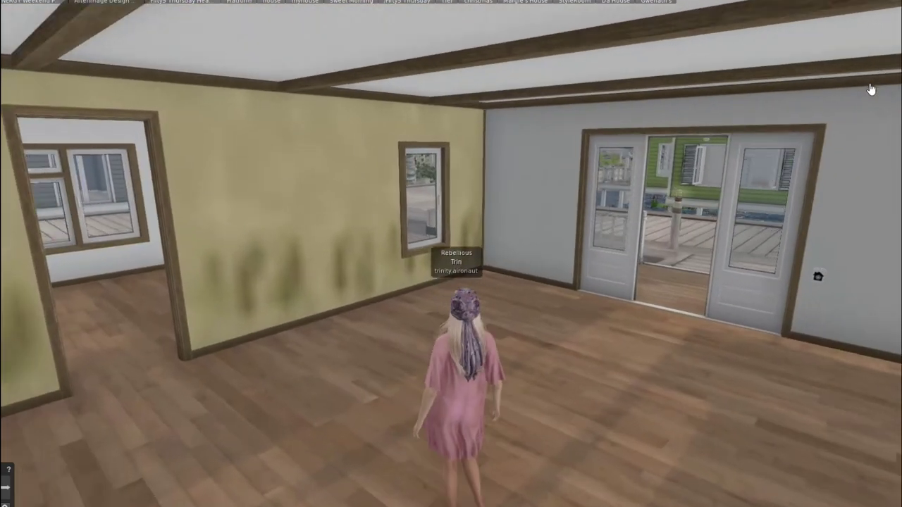
{"action": "key", "text": "Left"}
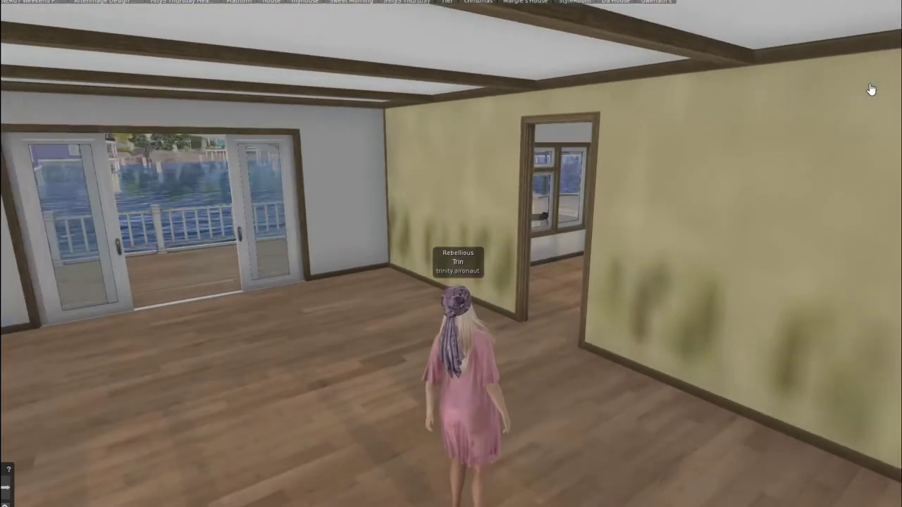
{"action": "key", "text": "Left"}
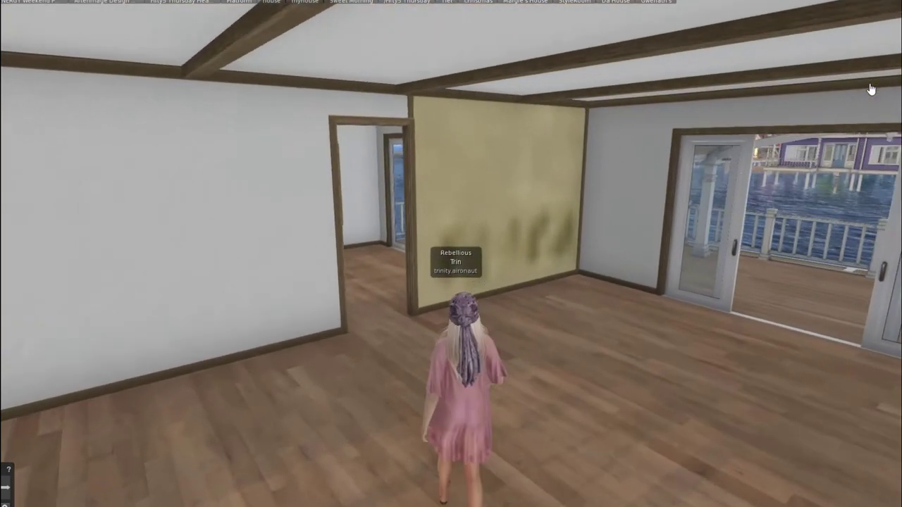
{"action": "key", "text": "Right"}
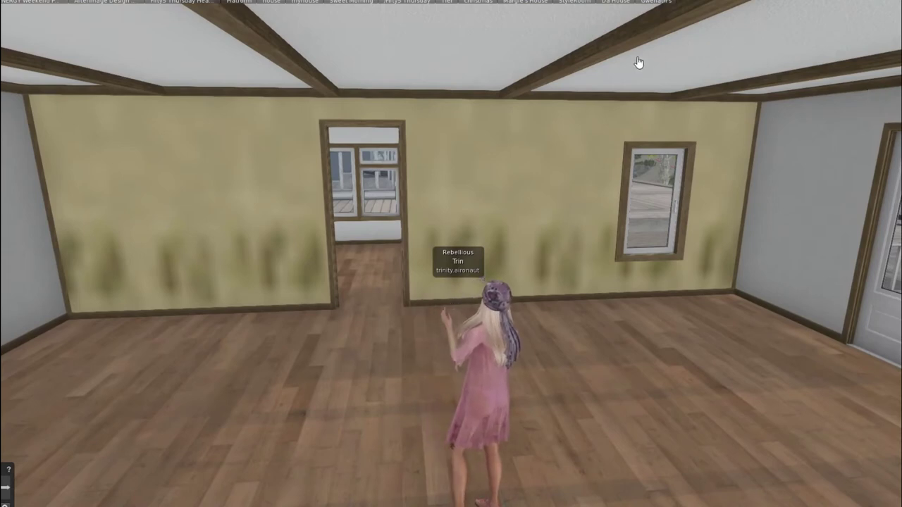
{"action": "key", "text": "Right"}
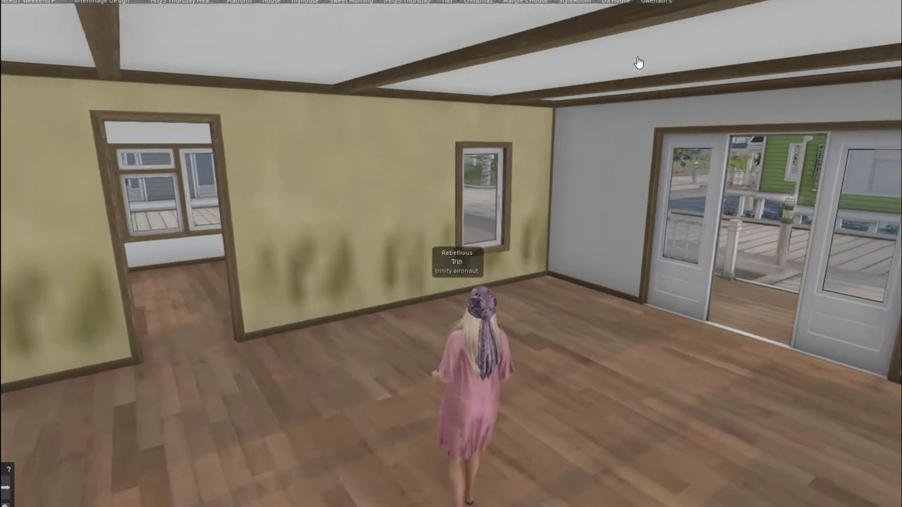
{"action": "key", "text": "Left"}
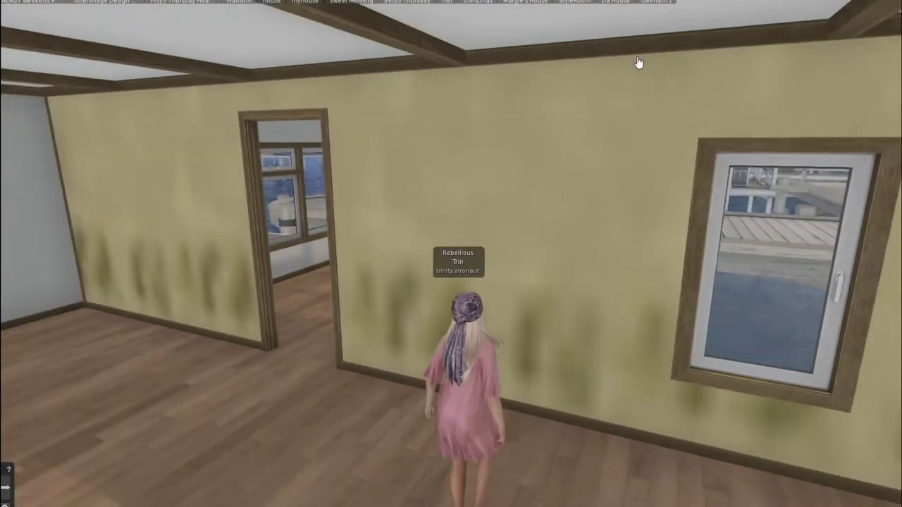
{"action": "key", "text": "Left"}
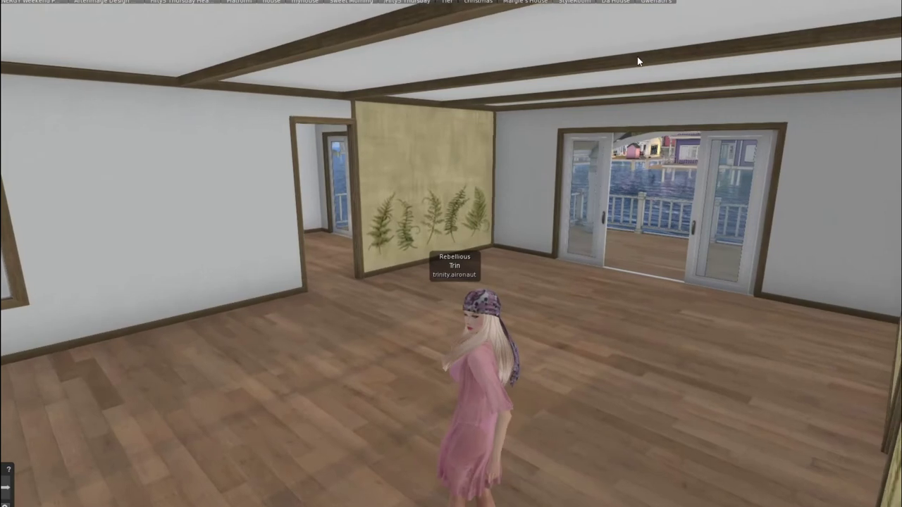
{"action": "key", "text": "Right"}
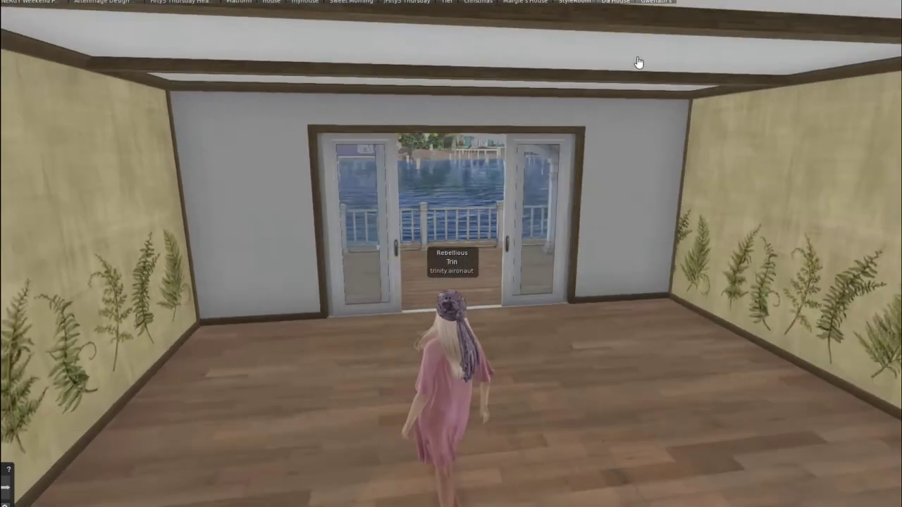
{"action": "key", "text": "Right"}
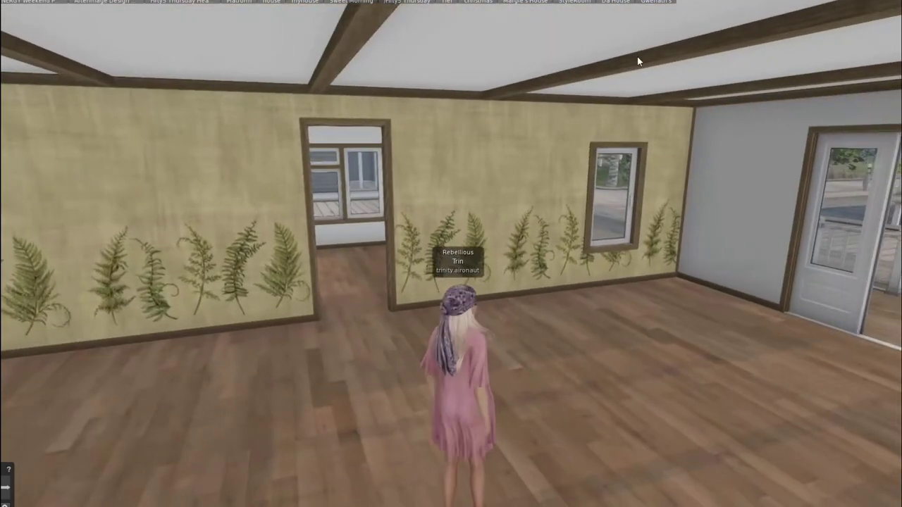
Step: Switch the wallpaper to Aldusa 1 on the full side wall with the window and on the opposite doorway panel
{"action": "left_click", "coordinate": [492, 153]}
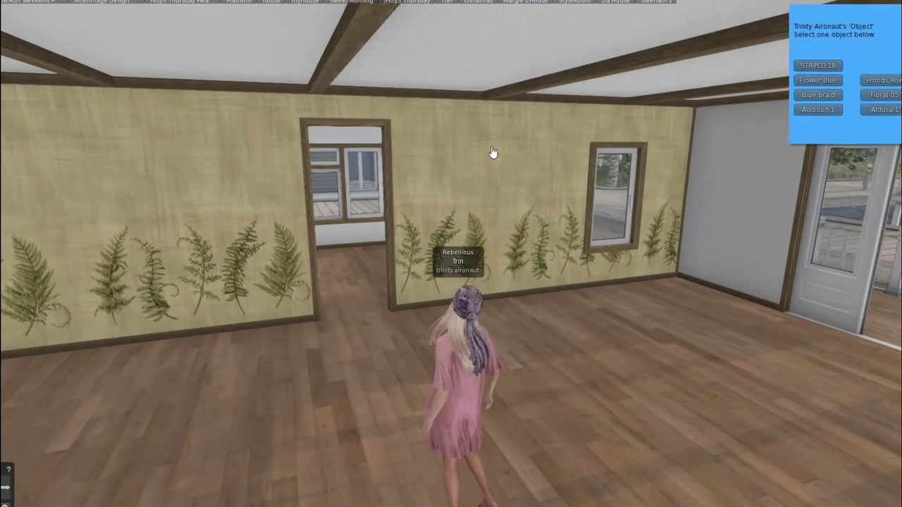
{"action": "left_click", "coordinate": [876, 111]}
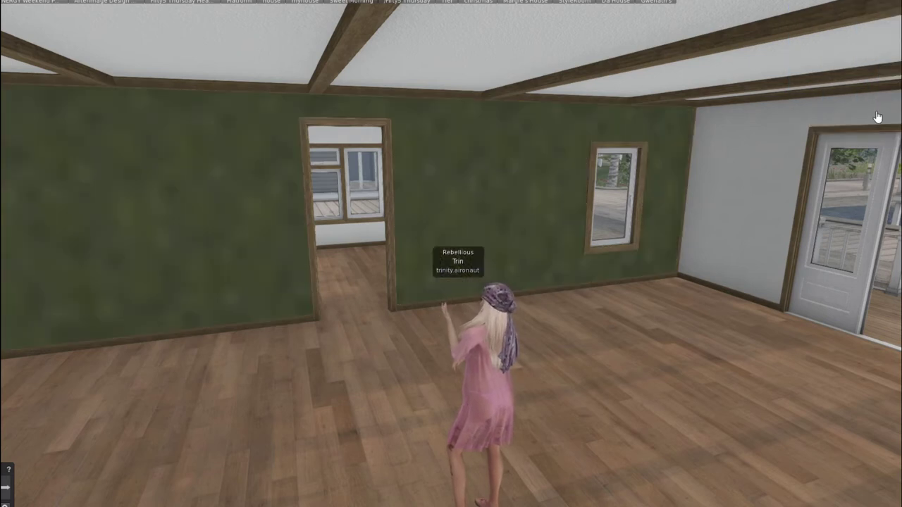
{"action": "key", "text": "Right"}
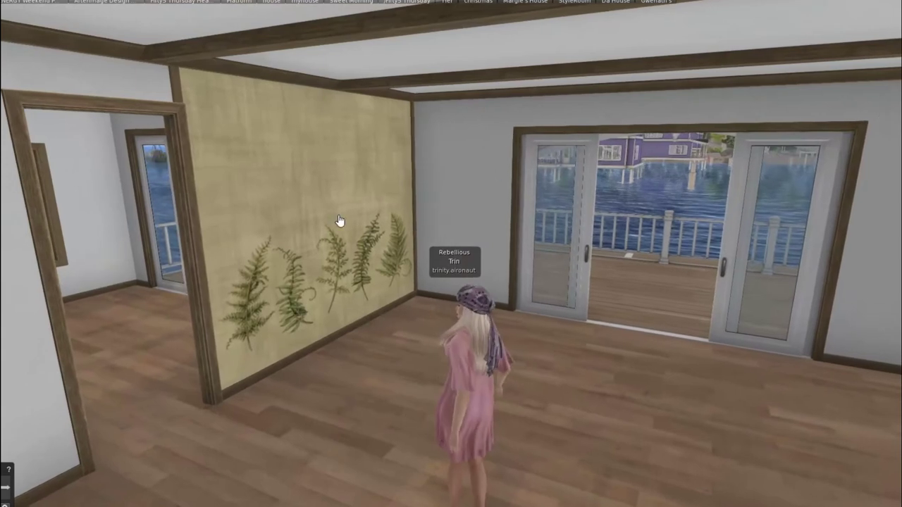
{"action": "left_click", "coordinate": [338, 219]}
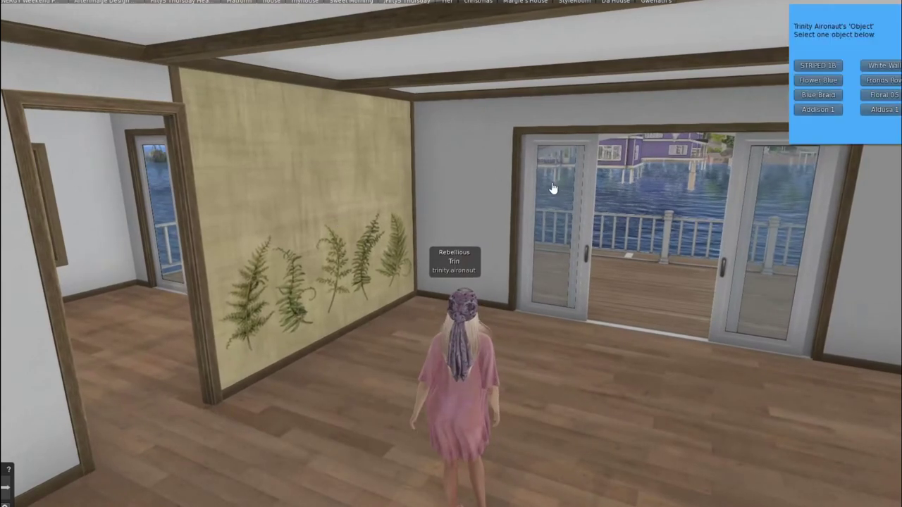
{"action": "left_click", "coordinate": [884, 111]}
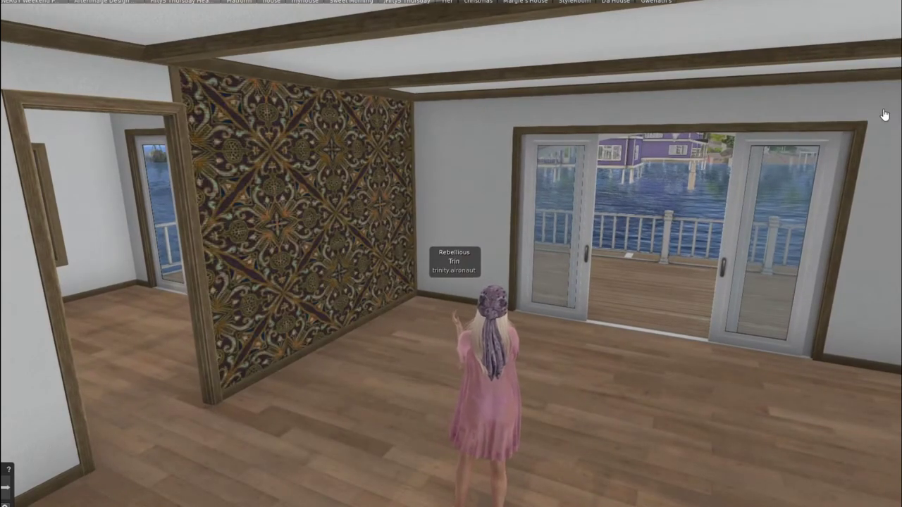
Step: Open the wall and beam addition for texture editing and bring up the recent inventory textures beside it
{"action": "key", "text": "Right"}
{"action": "key", "text": "Right"}
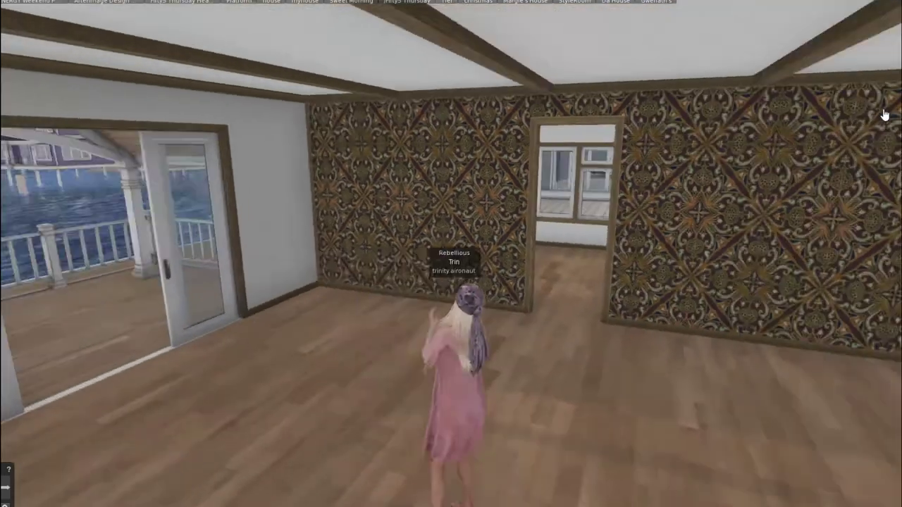
{"action": "key", "text": "Up"}
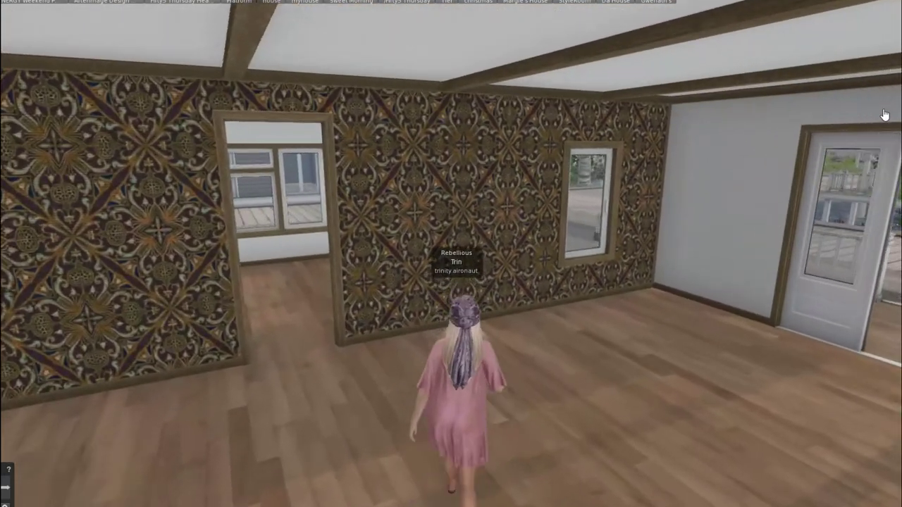
{"action": "key", "text": "Down"}
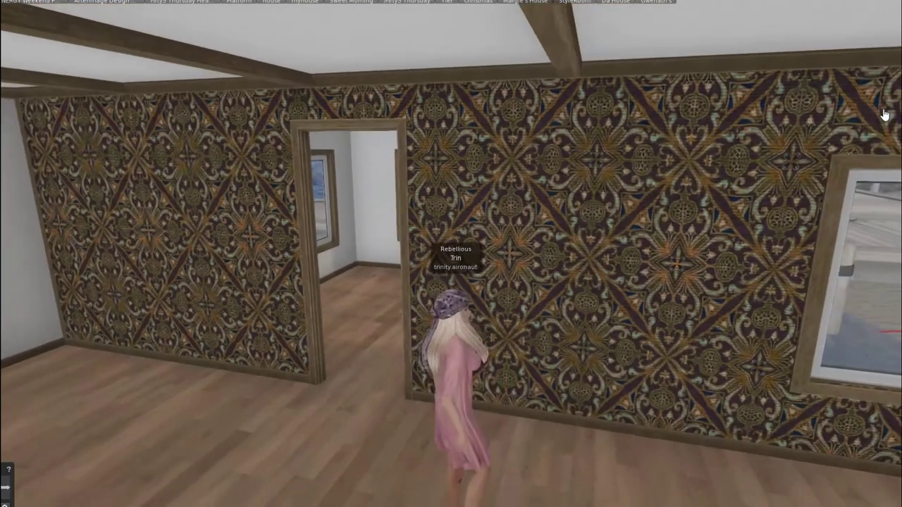
{"action": "key", "text": "Down"}
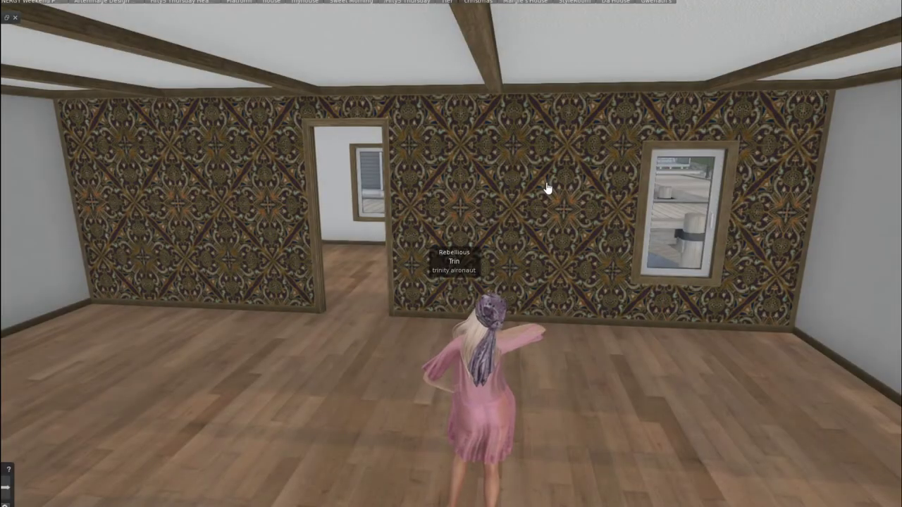
{"action": "right_click", "coordinate": [547, 188]}
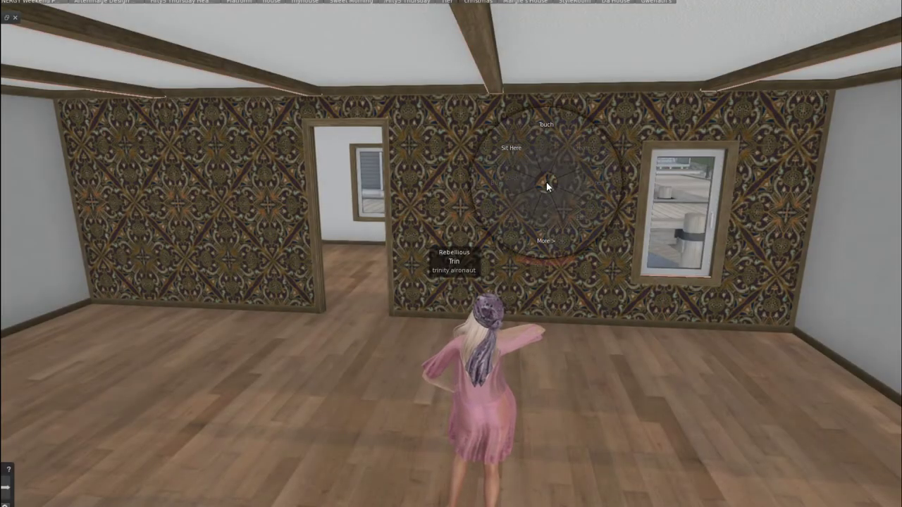
{"action": "left_click", "coordinate": [569, 206]}
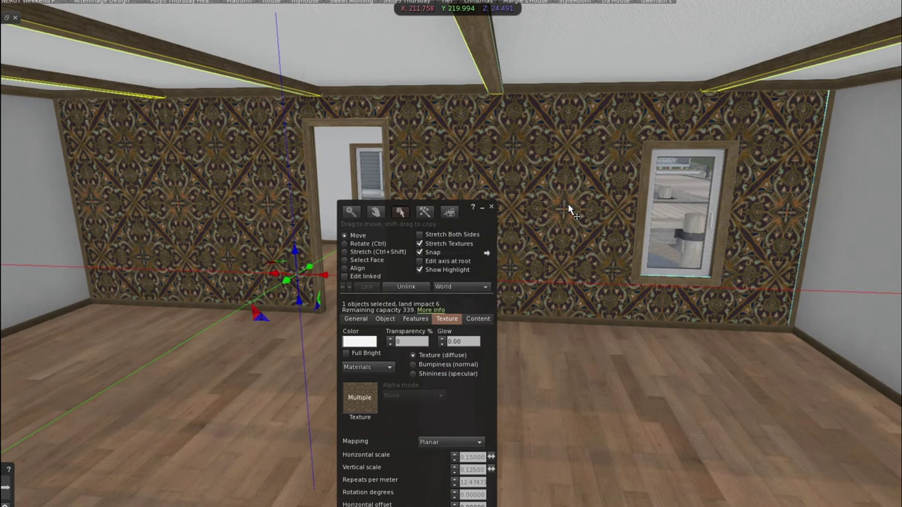
{"action": "left_click_drag", "start_coordinate": [479, 220], "coordinate": [586, 171]}
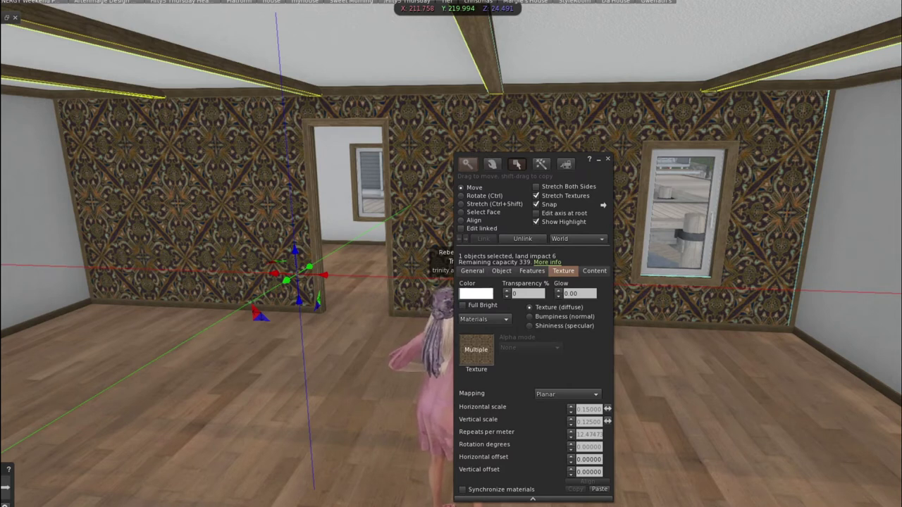
{"action": "key", "text": "ctrl+i"}
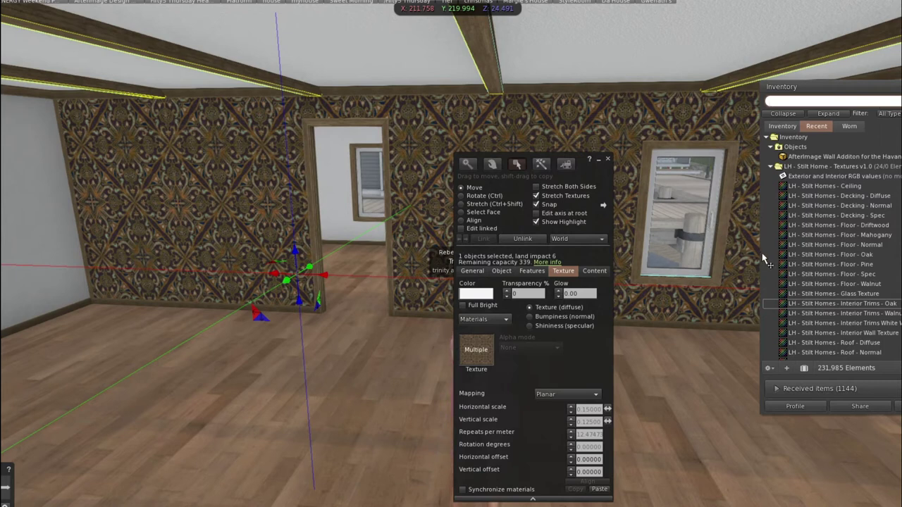
Step: Apply the LH - Stilt Homes - Interior Trims - Walnut texture to the whole wall and beam addition, then finish editing it
{"action": "left_click", "coordinate": [812, 315]}
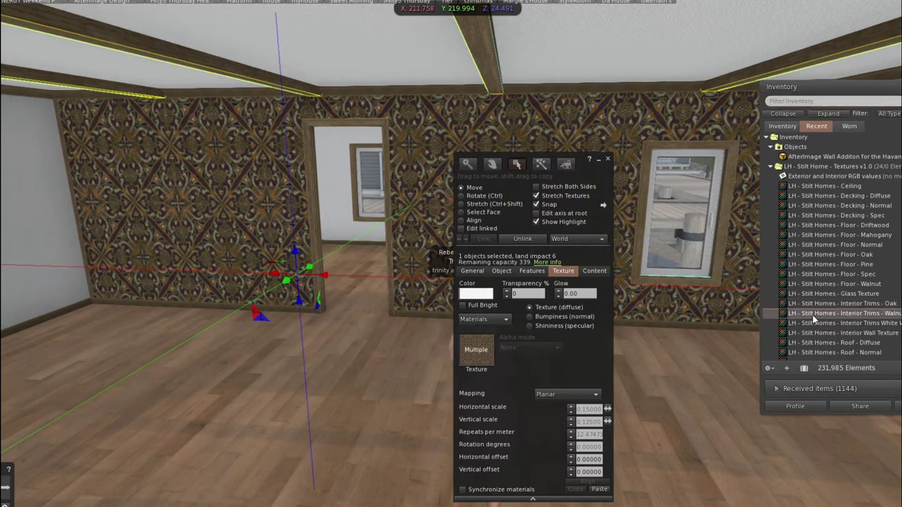
{"action": "left_click_drag", "start_coordinate": [813, 315], "coordinate": [611, 314]}
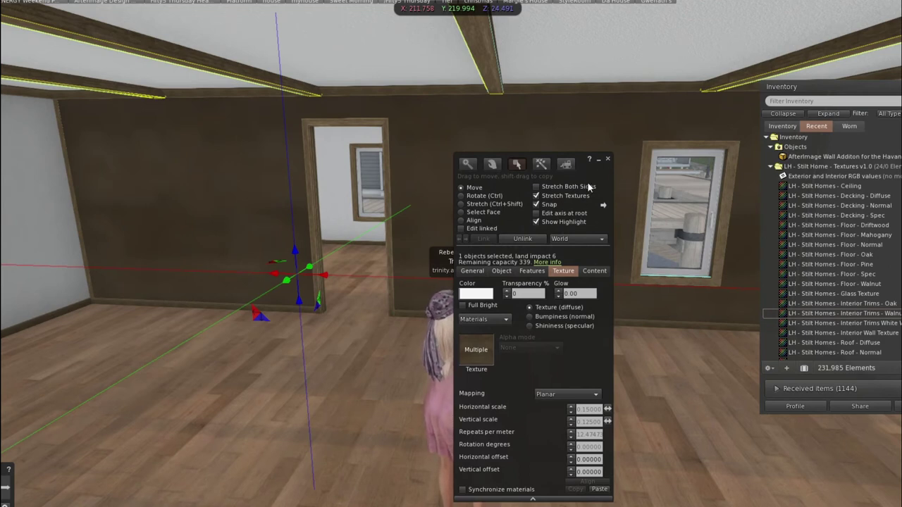
{"action": "left_click_drag", "start_coordinate": [590, 170], "coordinate": [691, 87]}
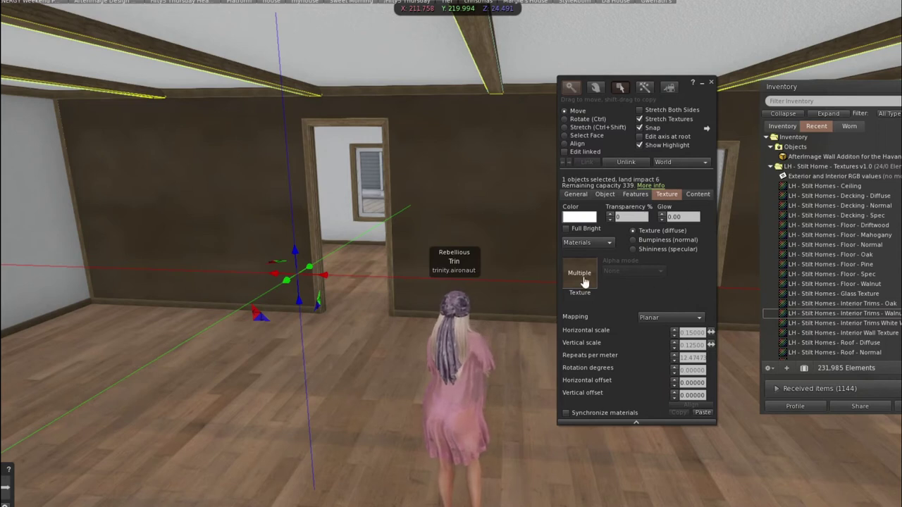
{"action": "left_click", "coordinate": [801, 315]}
{"action": "left_click_drag", "start_coordinate": [800, 314], "coordinate": [582, 289]}
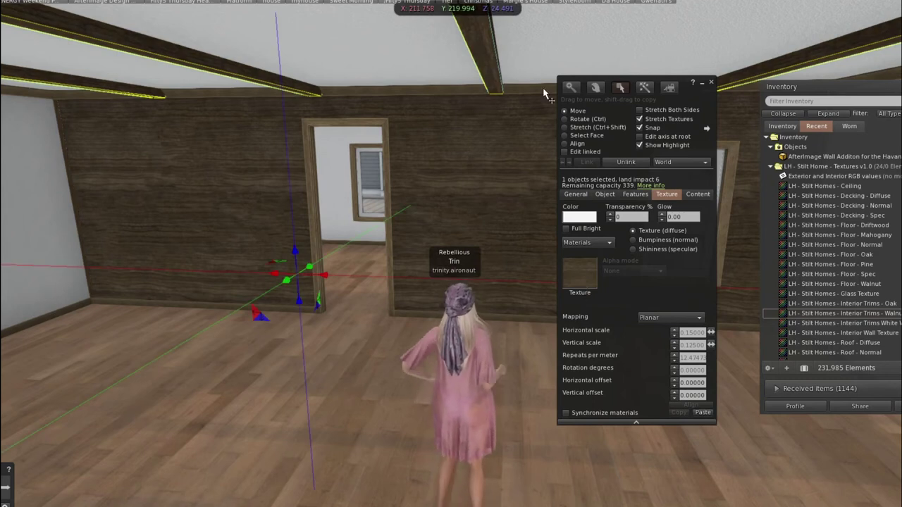
{"action": "left_click", "coordinate": [711, 84]}
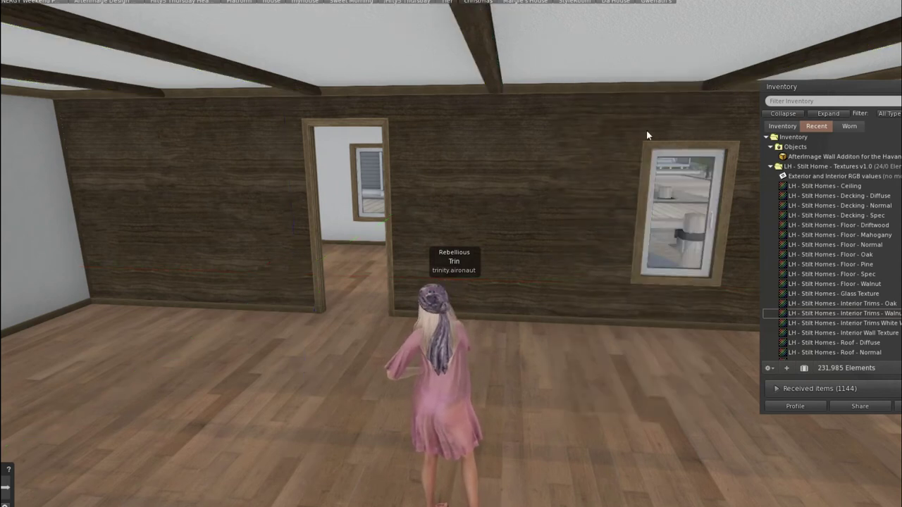
Step: Set both side walls to the Aldusa 1 wallpaper, discarding the Kabuki inventory offer, and close the inventory
{"action": "left_click", "coordinate": [555, 205]}
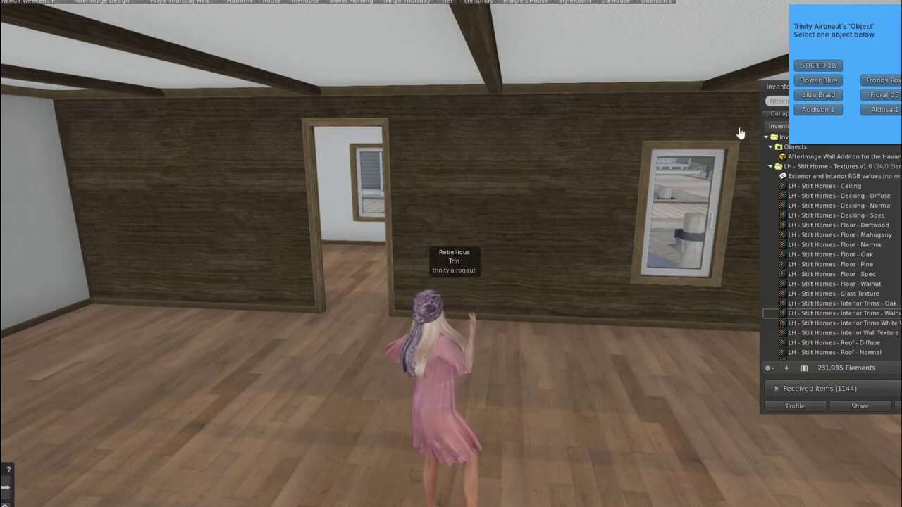
{"action": "left_click", "coordinate": [881, 110]}
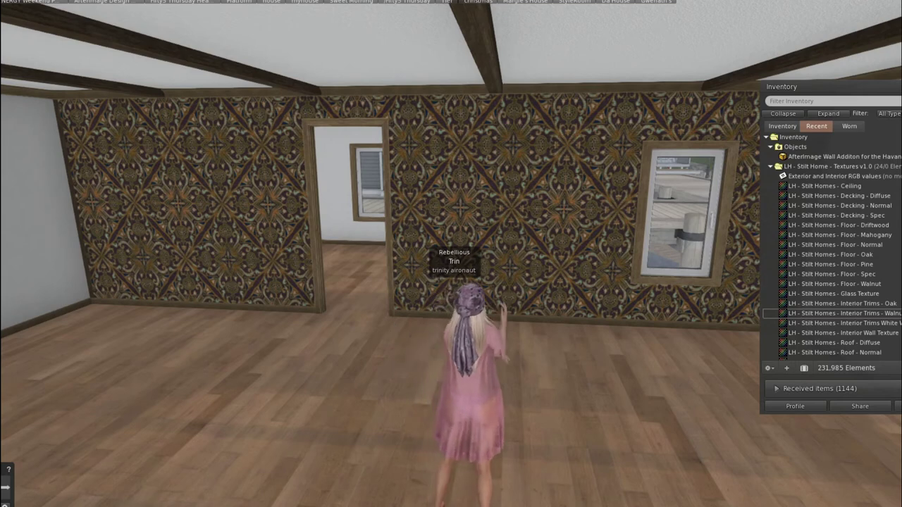
{"action": "key", "text": "Left"}
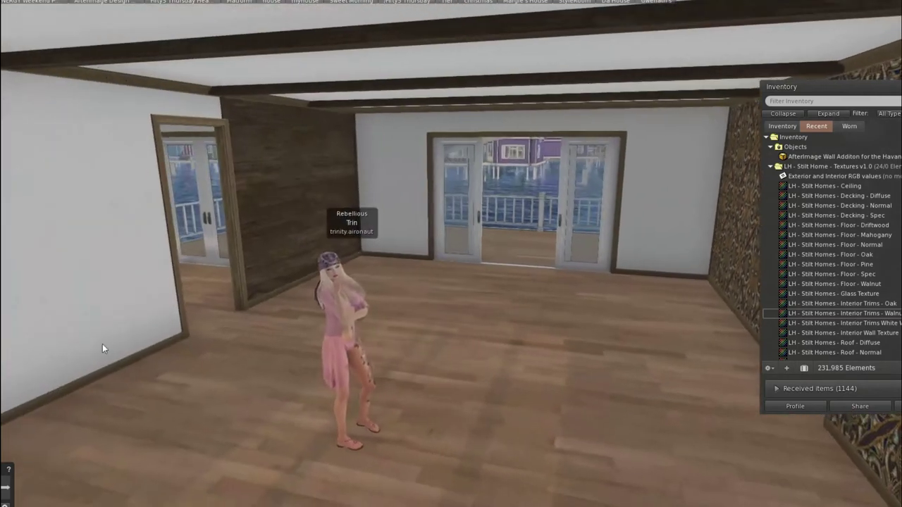
{"action": "left_click", "coordinate": [300, 160]}
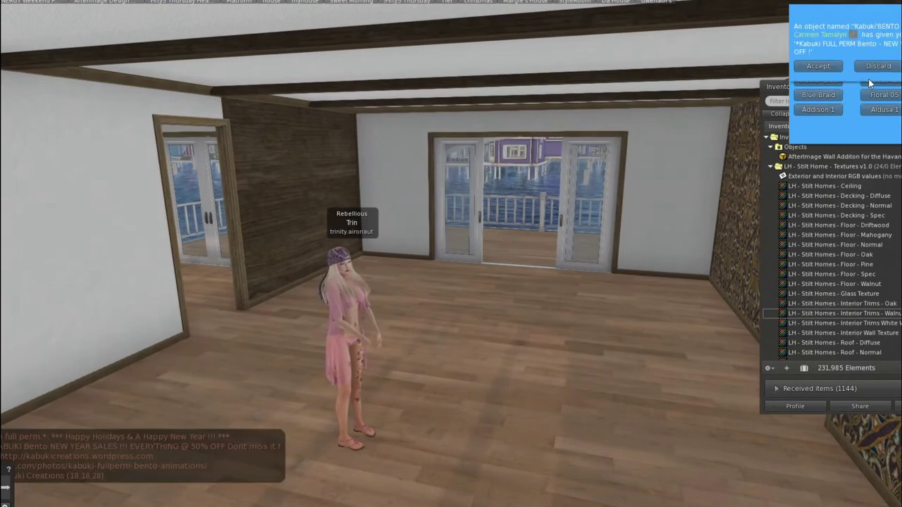
{"action": "left_click", "coordinate": [878, 67]}
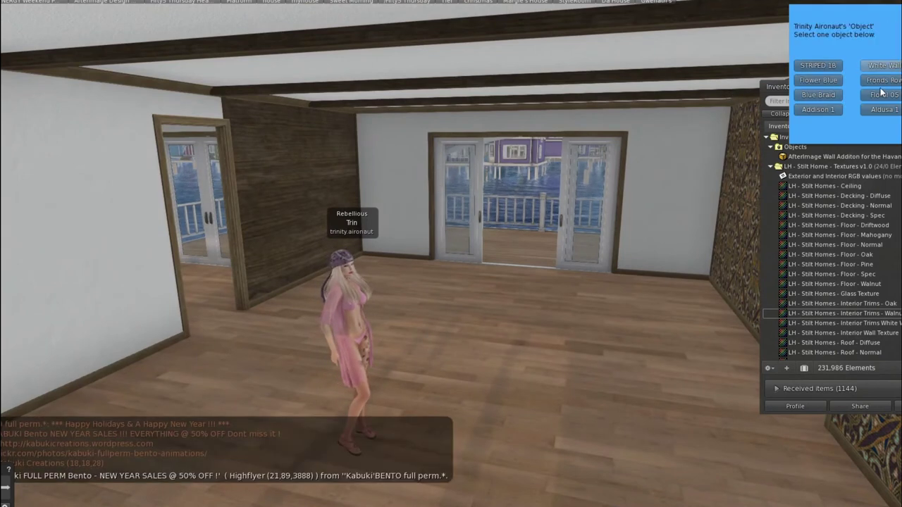
{"action": "left_click", "coordinate": [878, 109]}
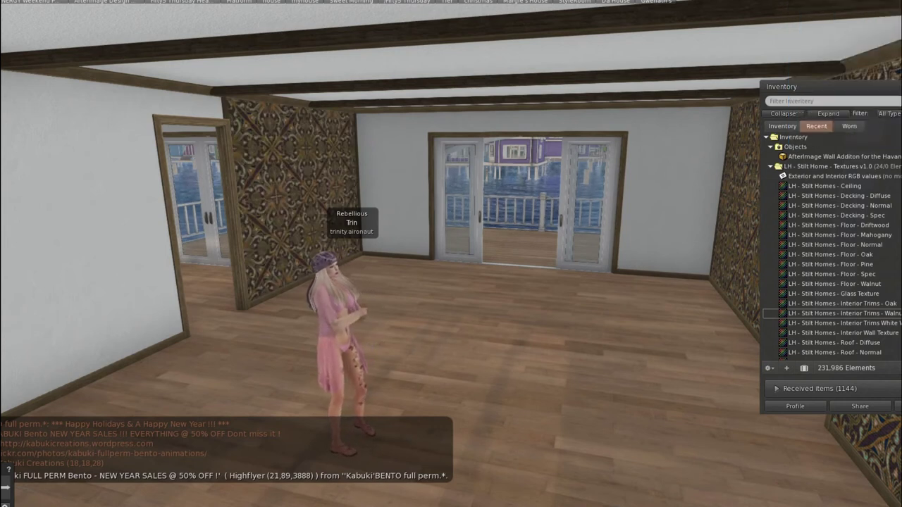
{"action": "key", "text": "ctrl+i"}
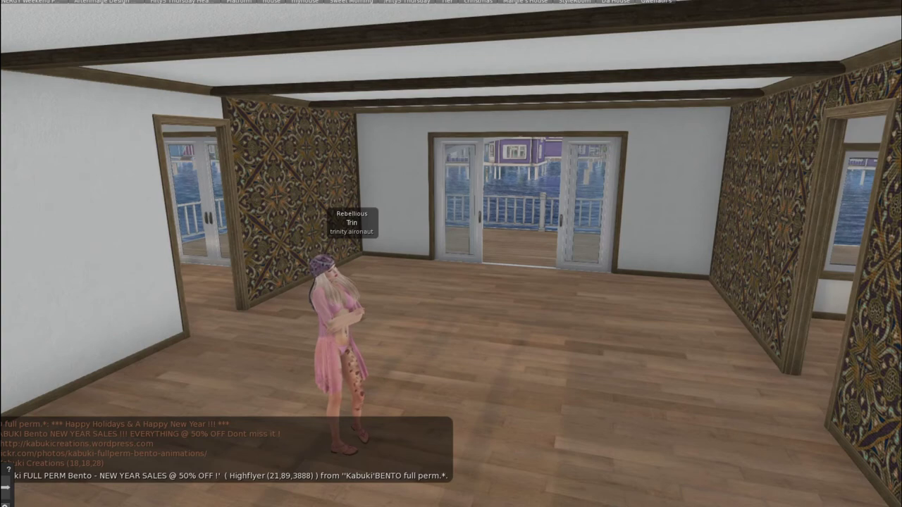
Step: Walk to the house control beside the double doors and set the interior baseboard and trim woodwork to Walnut
{"action": "key", "text": "Up"}
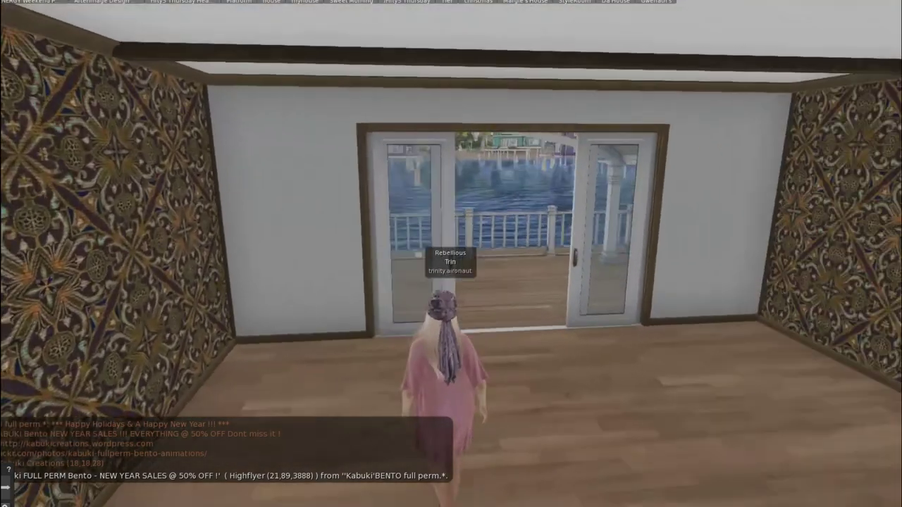
{"action": "key", "text": "Right"}
{"action": "key", "text": "Up"}
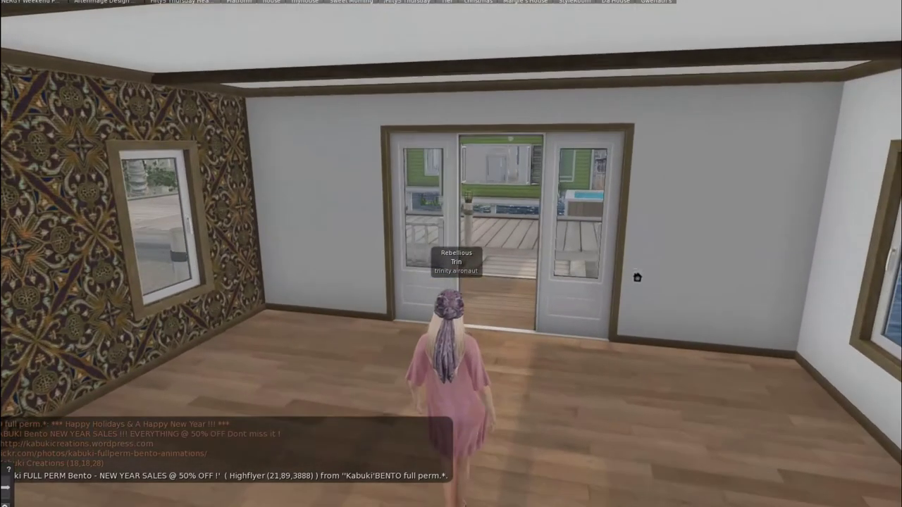
{"action": "key", "text": "Left"}
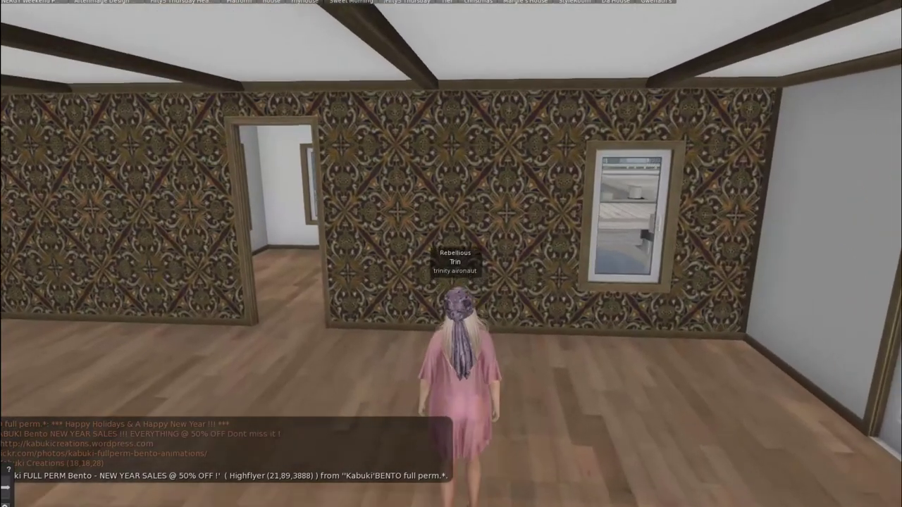
{"action": "key", "text": "Right"}
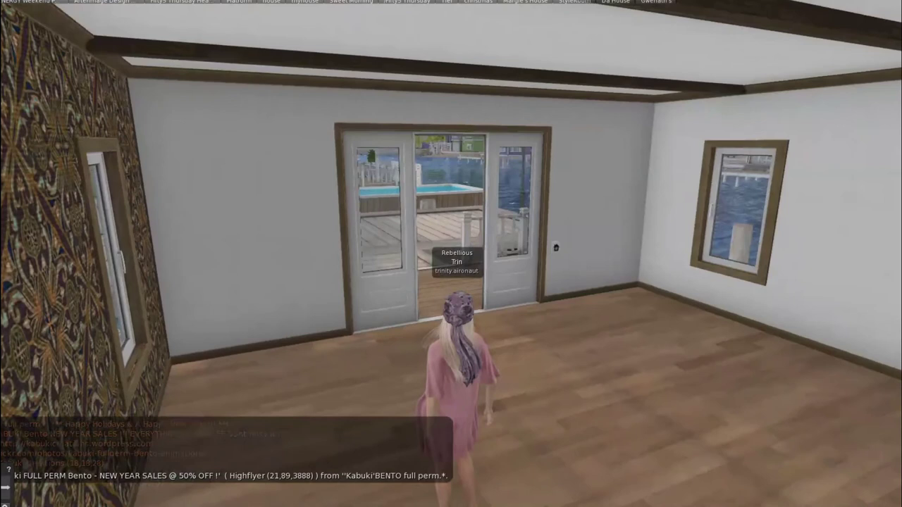
{"action": "key", "text": "Right"}
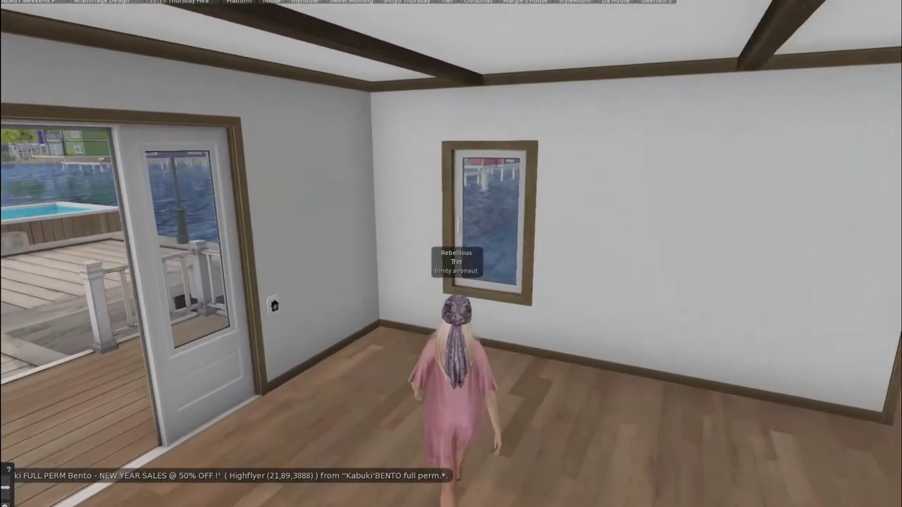
{"action": "key", "text": "Left"}
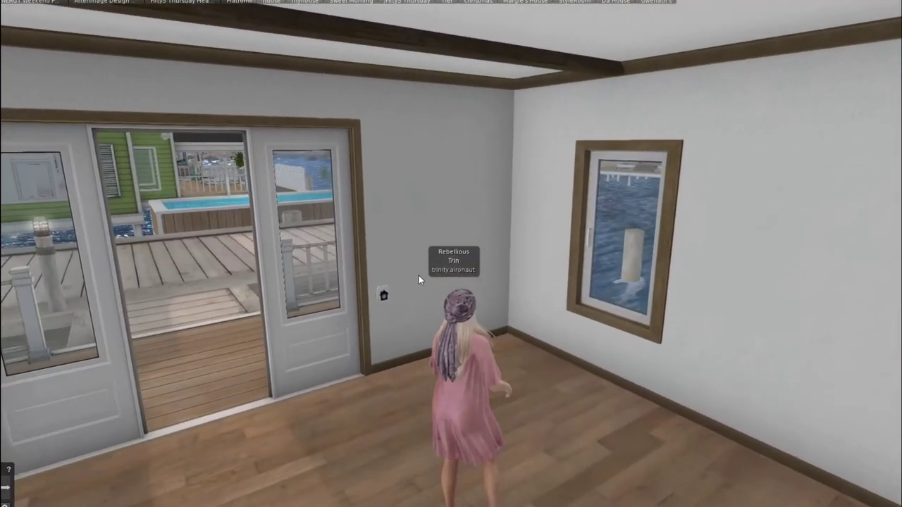
{"action": "left_click", "coordinate": [383, 295]}
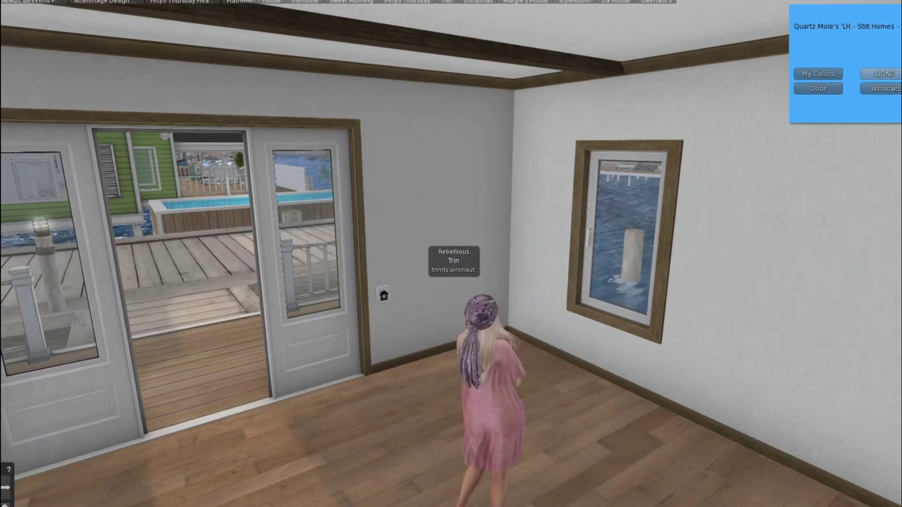
{"action": "left_click", "coordinate": [885, 88]}
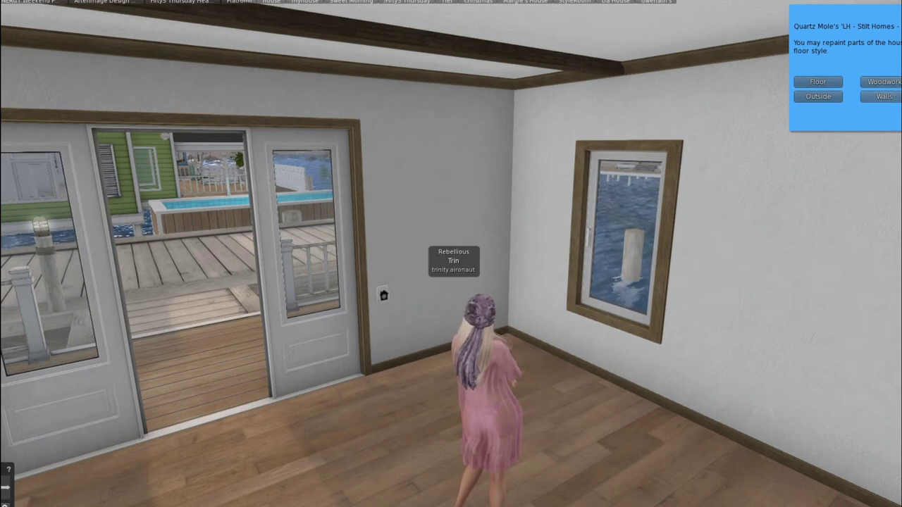
{"action": "left_click", "coordinate": [892, 83]}
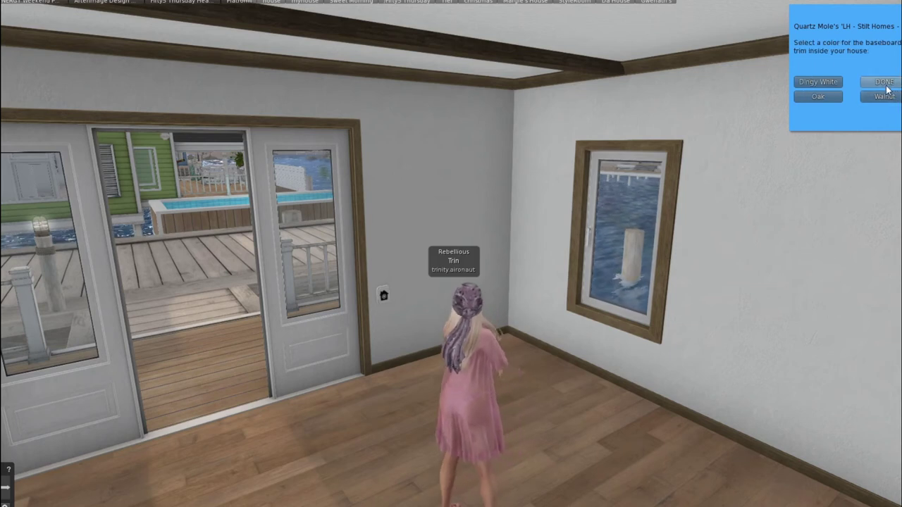
{"action": "left_click", "coordinate": [891, 97]}
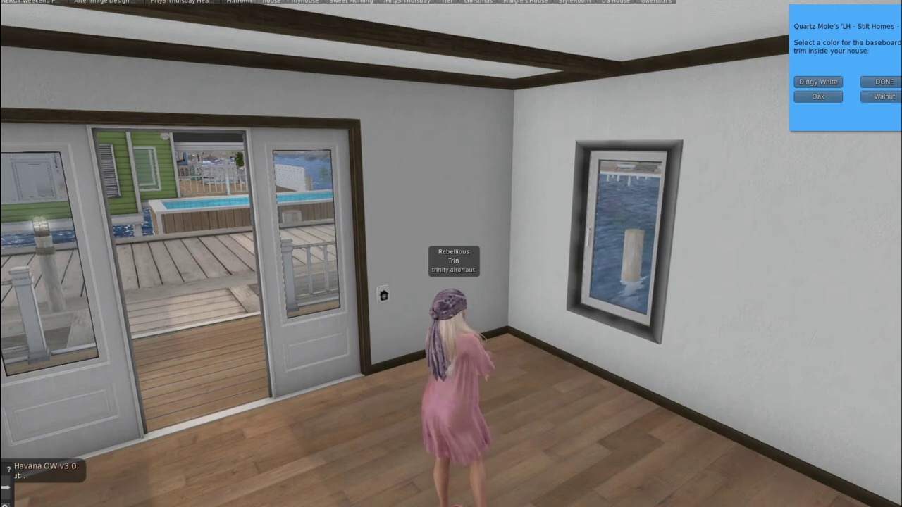
Step: Finish the baseboard and trim color selection, and walk around the room to examine the walnut trim against the ceiling beams and walls
{"action": "left_click", "coordinate": [883, 82]}
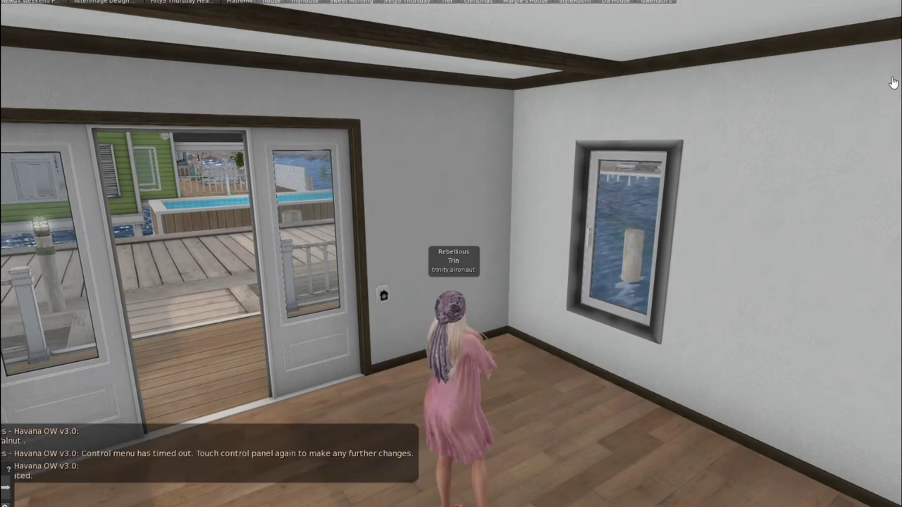
{"action": "key", "text": "Down"}
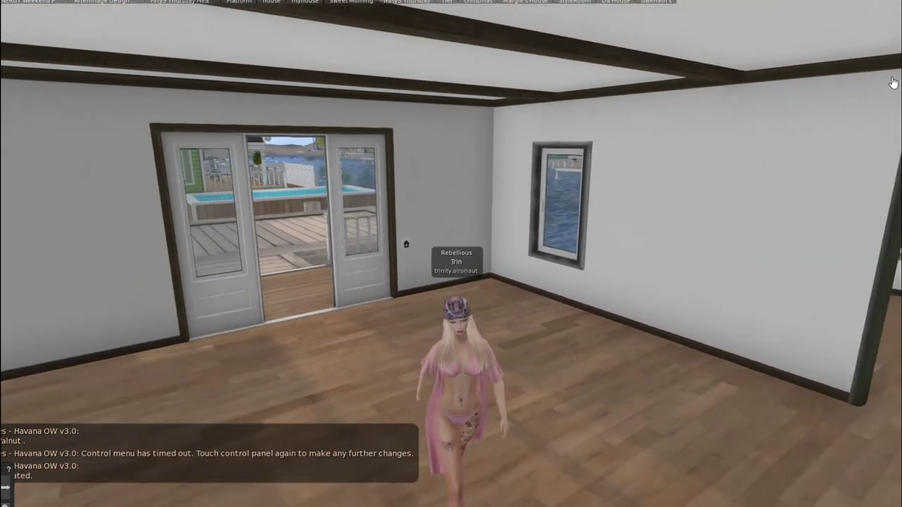
{"action": "key", "text": "Right"}
{"action": "key", "text": "Left"}
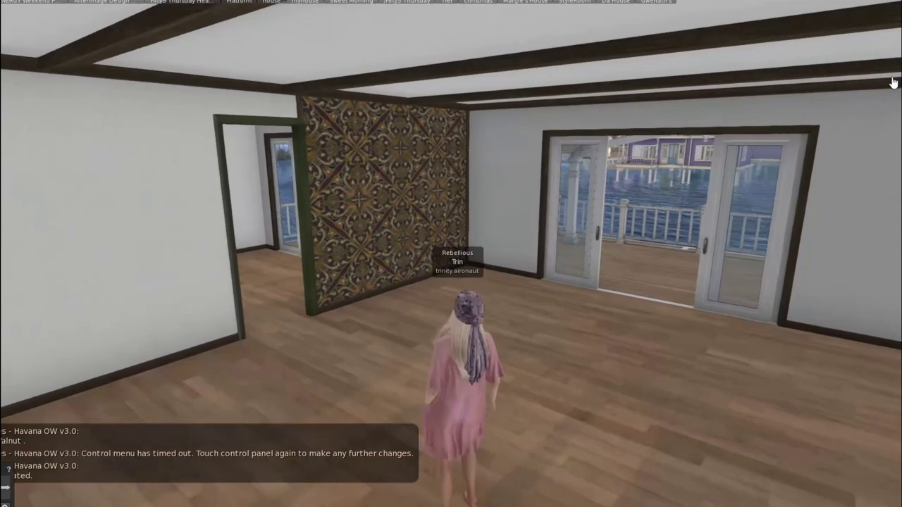
{"action": "key", "text": "Right"}
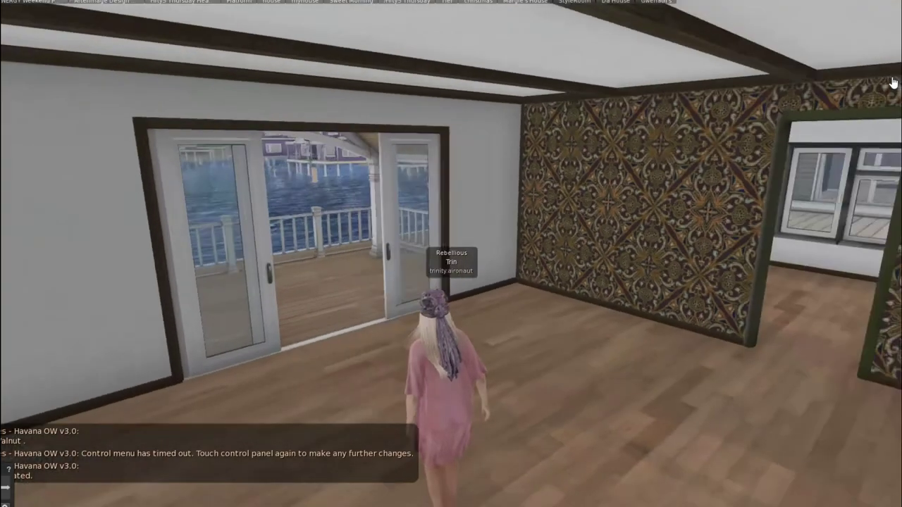
{"action": "key", "text": "Left"}
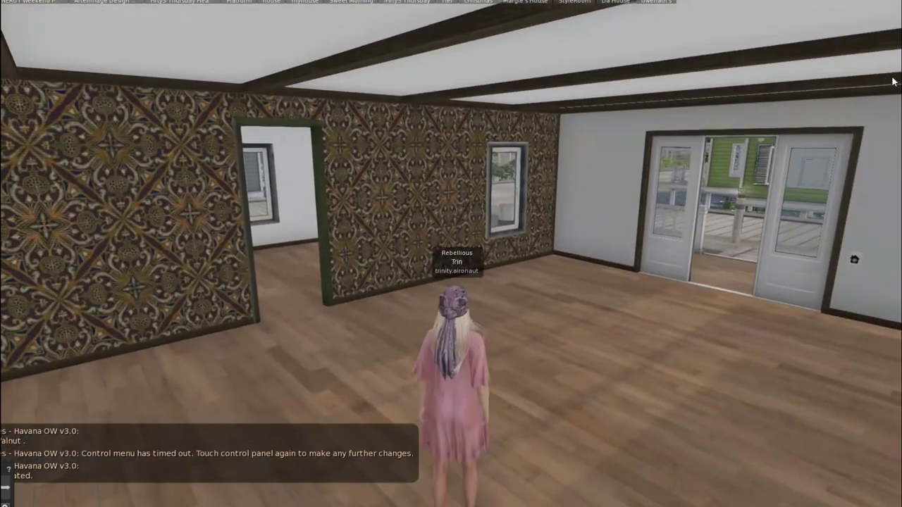
{"action": "key", "text": "Left"}
{"action": "key", "text": "Up"}
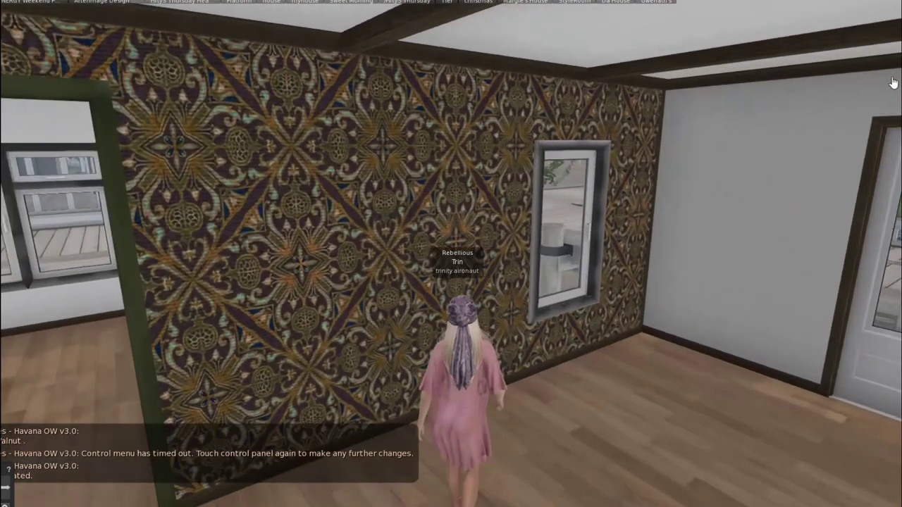
{"action": "key", "text": "Down"}
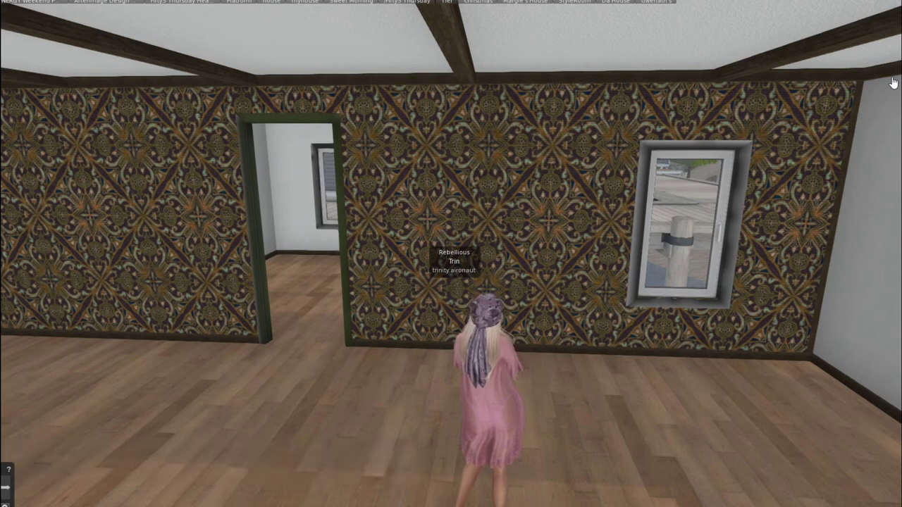
Step: Examine the doorway and window frames along both wallpapered side walls, comparing their trim with the walnut beams
{"action": "key", "text": "Left"}
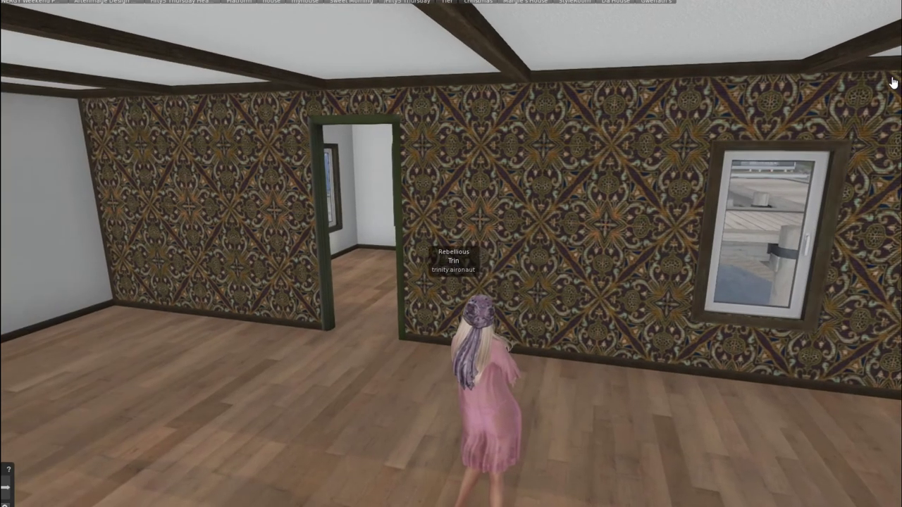
{"action": "key", "text": "Left"}
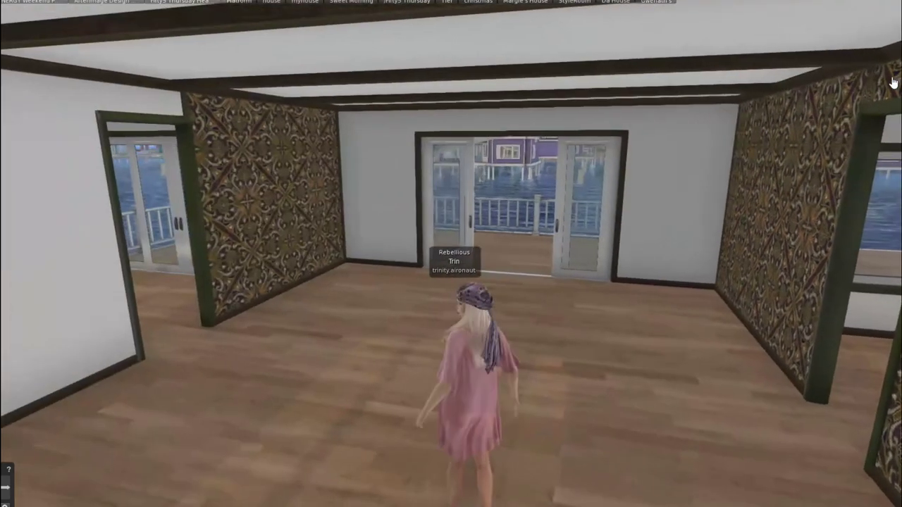
{"action": "key", "text": "Right"}
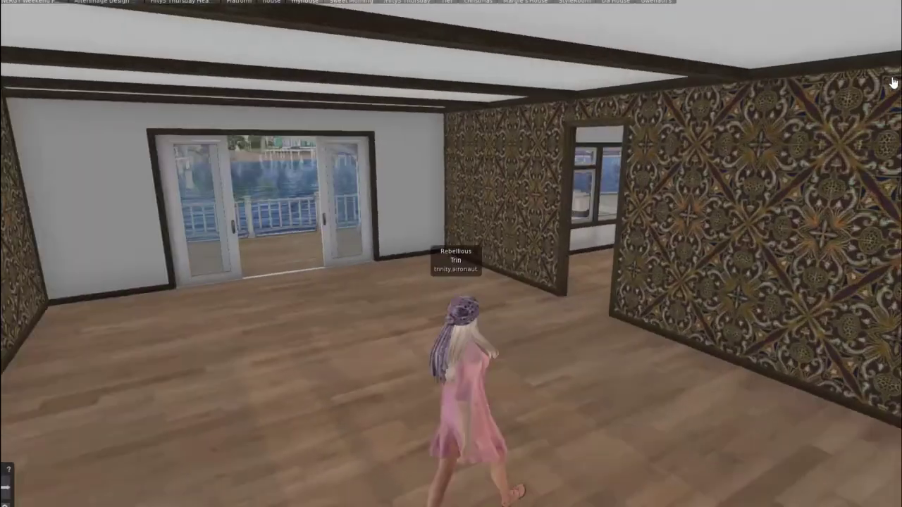
{"action": "key", "text": "Left"}
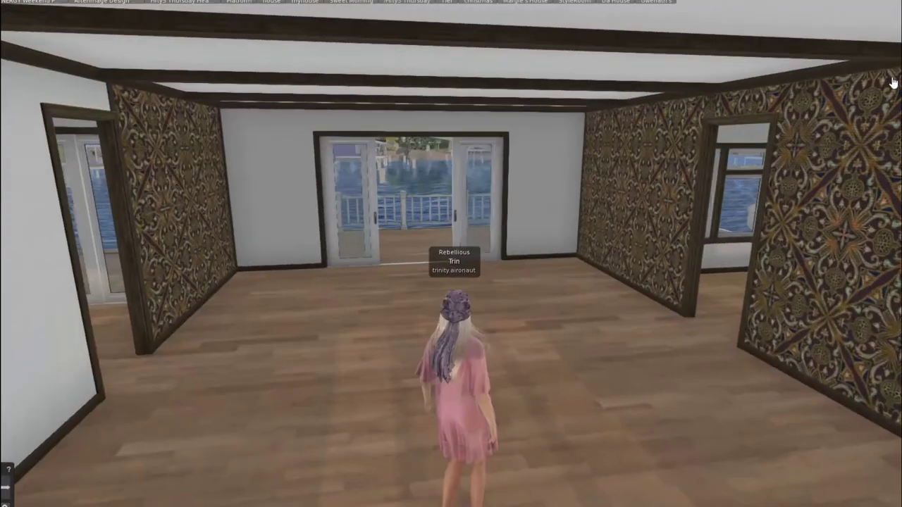
{"action": "key", "text": "Right"}
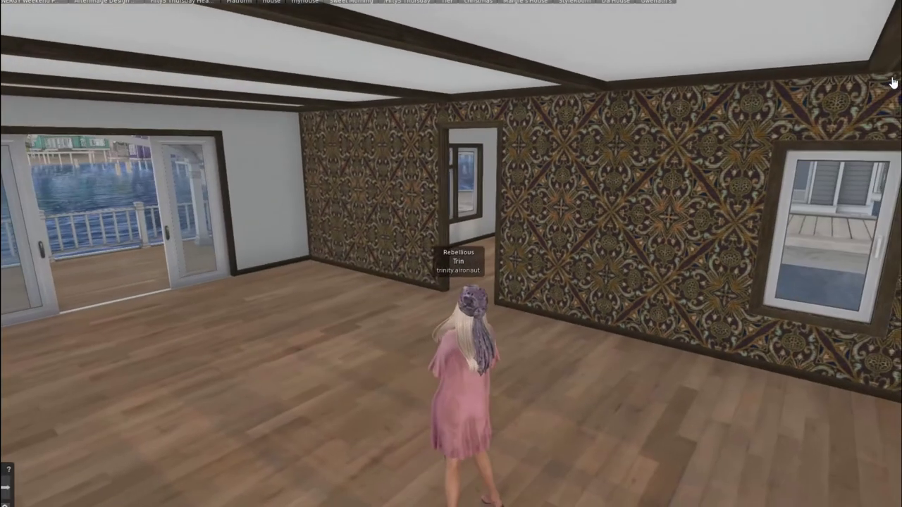
{"action": "key", "text": "Left"}
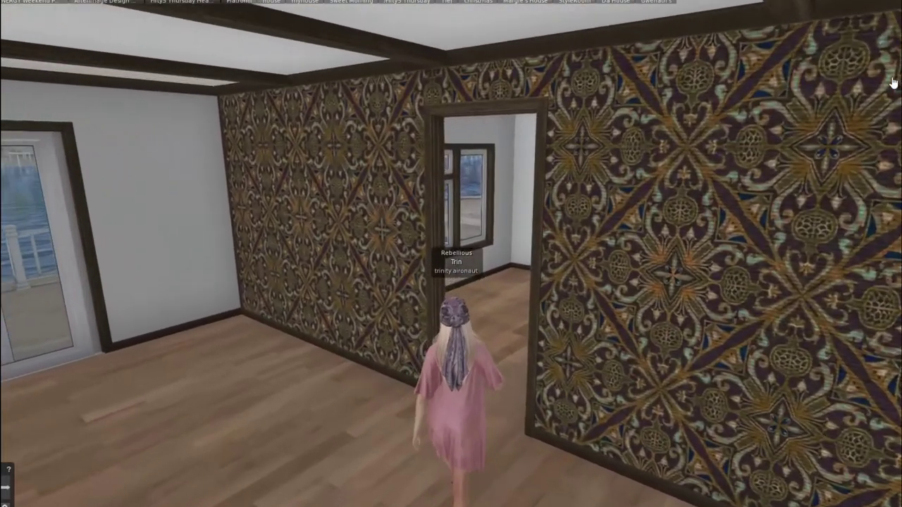
{"action": "key", "text": "Left"}
{"action": "key", "text": "Right"}
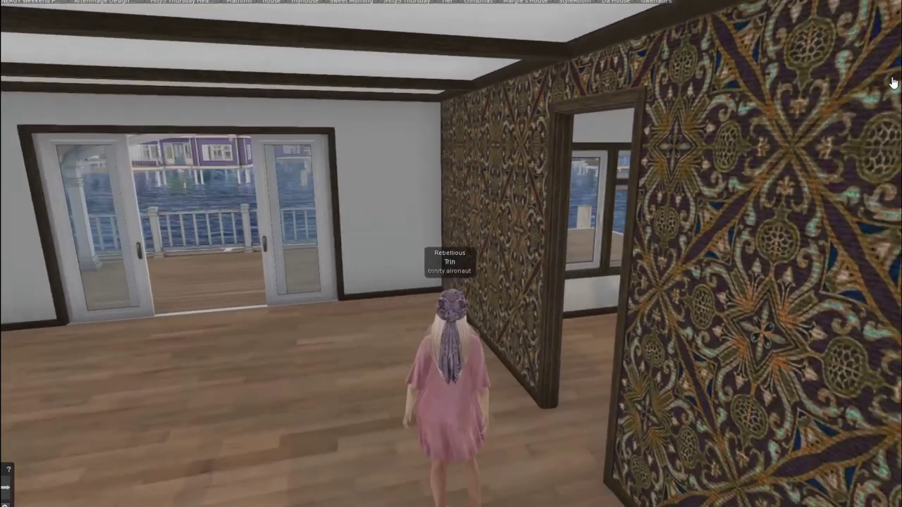
{"action": "key", "text": "Down"}
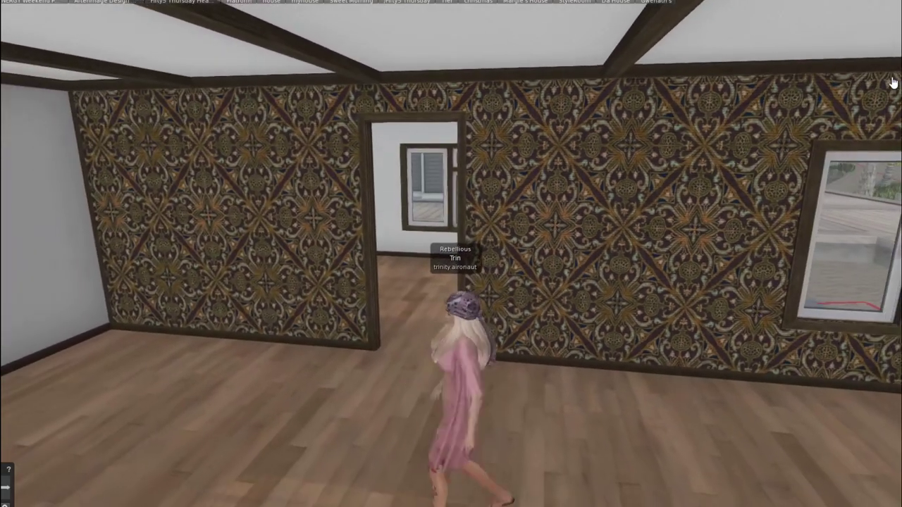
{"action": "key", "text": "Up"}
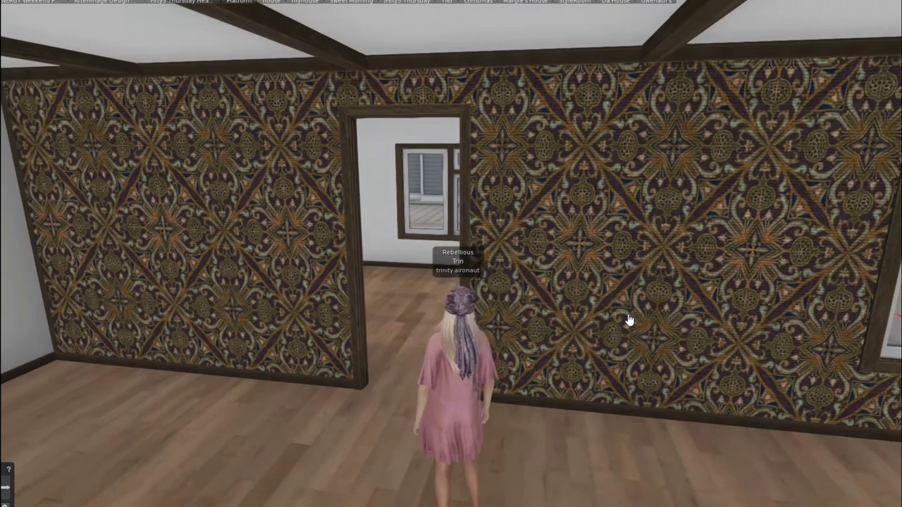
{"action": "key", "text": "Down"}
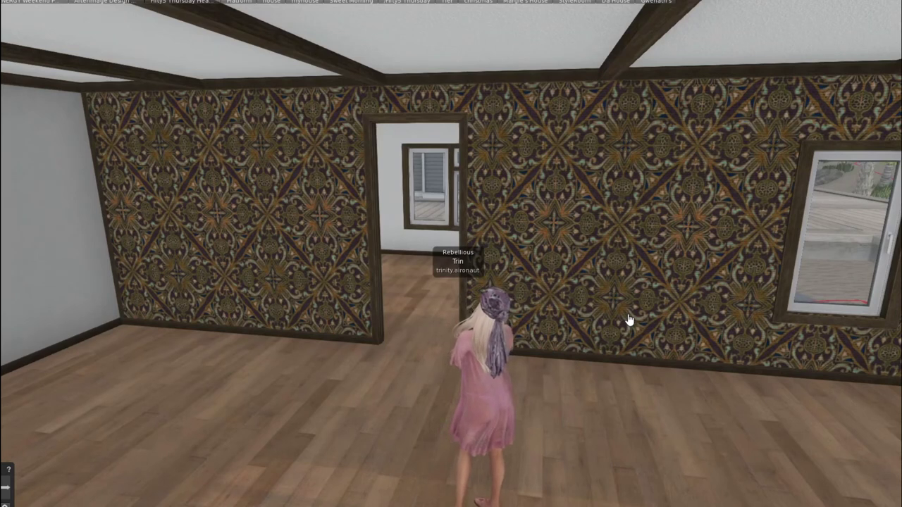
Step: Walk up to the patterned wall beside the open deck doors and change its wallpaper to White Wall
{"action": "key", "text": "Left"}
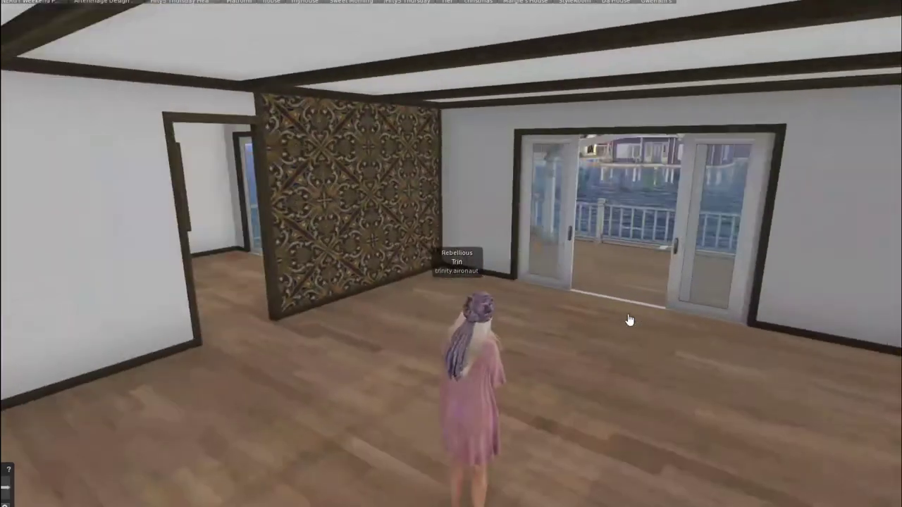
{"action": "key", "text": "Up"}
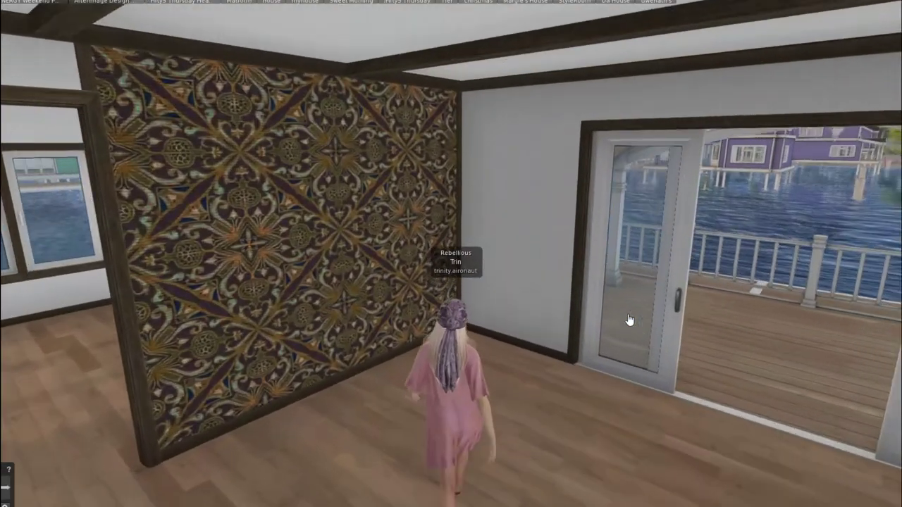
{"action": "left_click", "coordinate": [326, 235]}
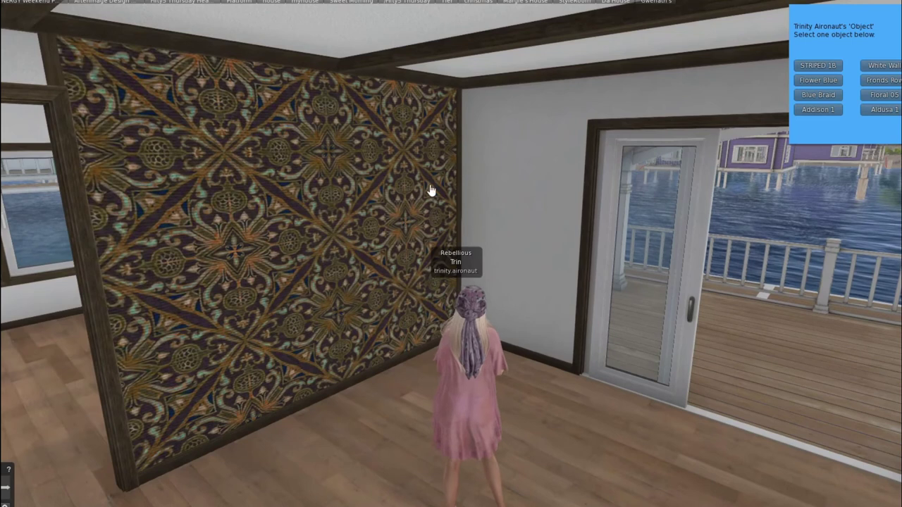
{"action": "left_click", "coordinate": [884, 66]}
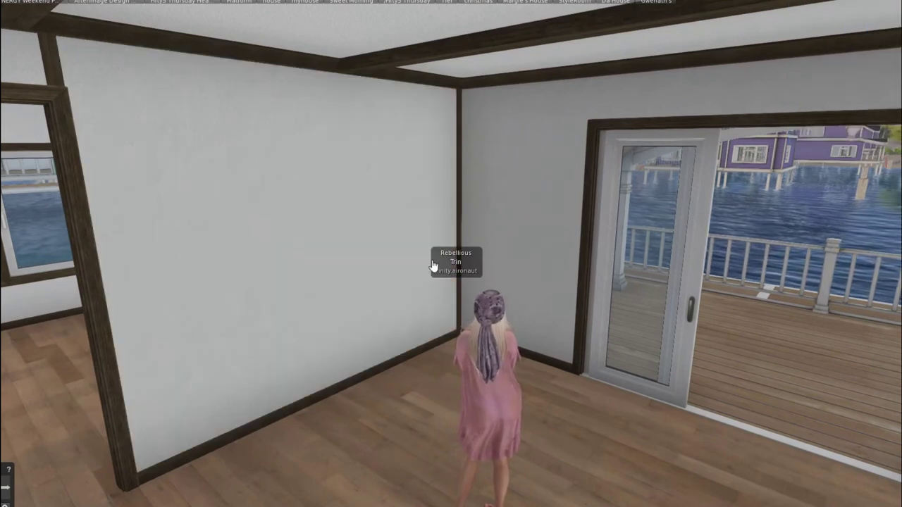
Step: Face the white wall beside the doorway, open the wall addition for editing and select only that wall's face
{"action": "key", "text": "Left"}
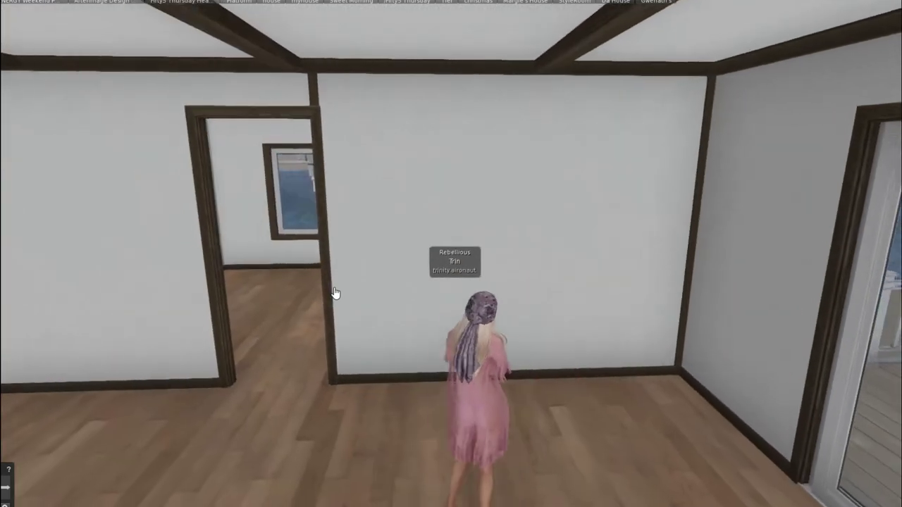
{"action": "key", "text": "Left"}
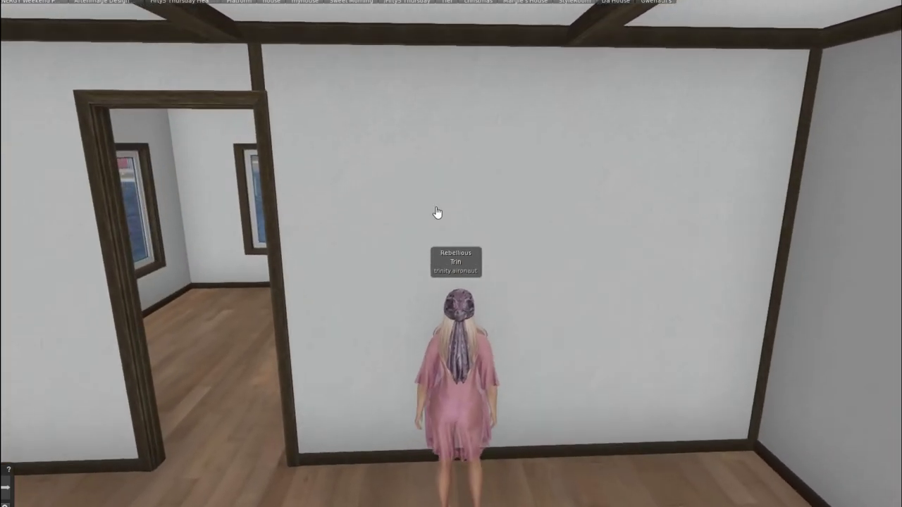
{"action": "right_click", "coordinate": [407, 212]}
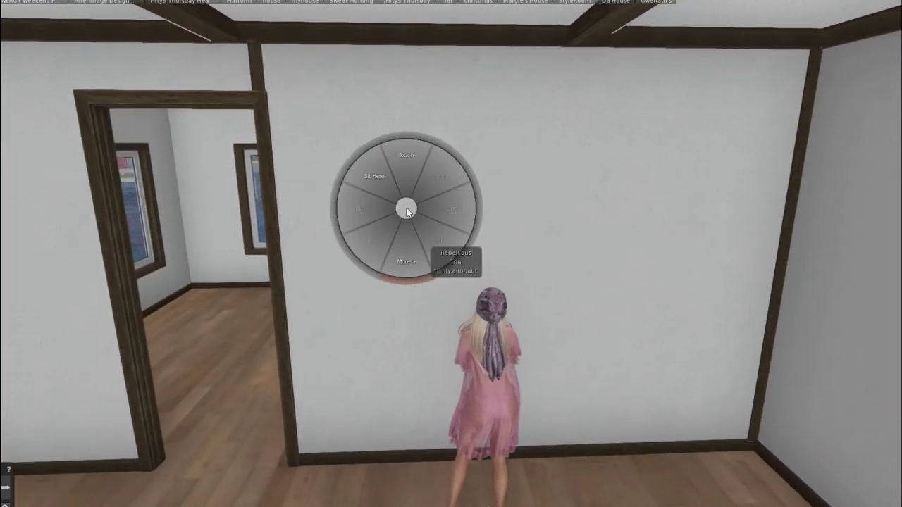
{"action": "left_click", "coordinate": [433, 233]}
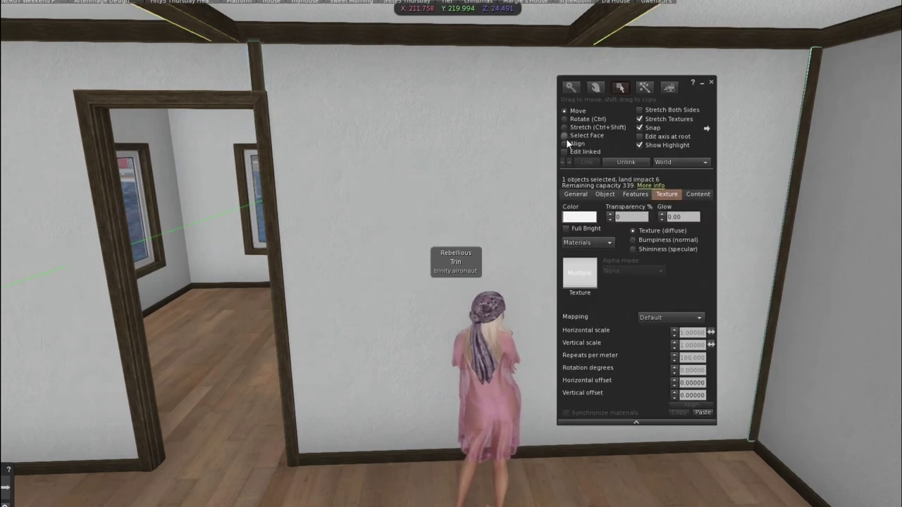
{"action": "left_click", "coordinate": [567, 139]}
{"action": "left_click", "coordinate": [484, 194]}
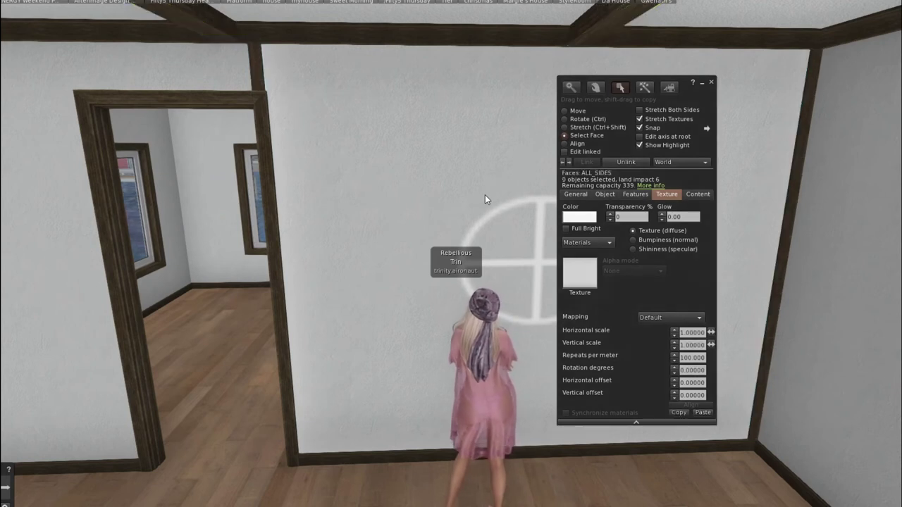
Step: Tint the selected wall face, trying orange, beige and pink shades before applying a light orange-tan color
{"action": "left_click", "coordinate": [589, 218]}
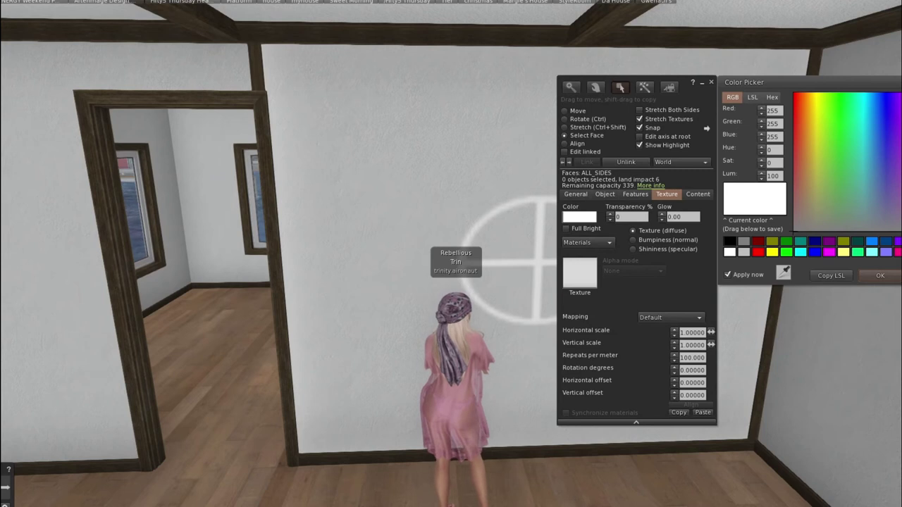
{"action": "left_click", "coordinate": [804, 92]}
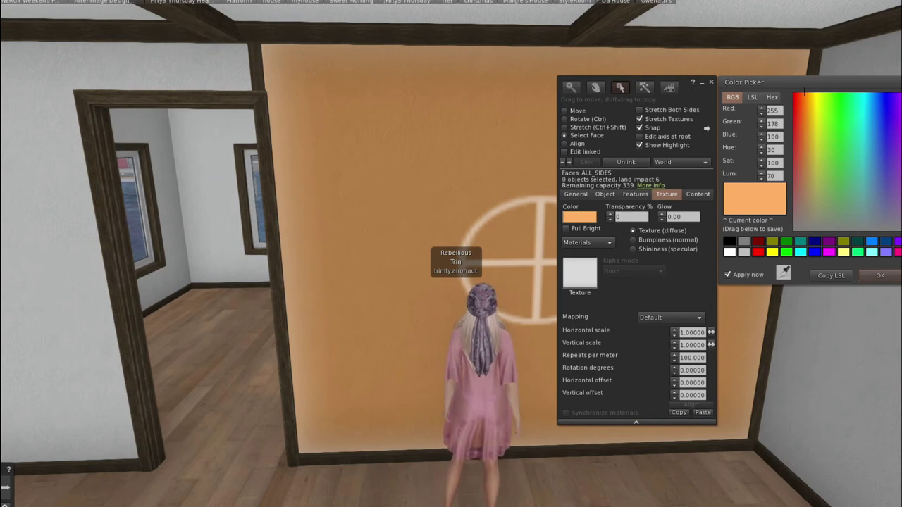
{"action": "left_click", "coordinate": [805, 182]}
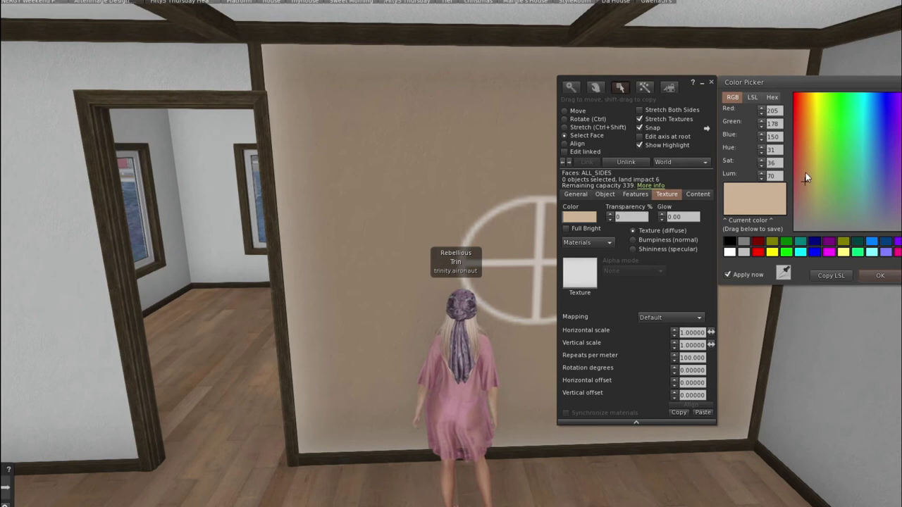
{"action": "left_click", "coordinate": [805, 171]}
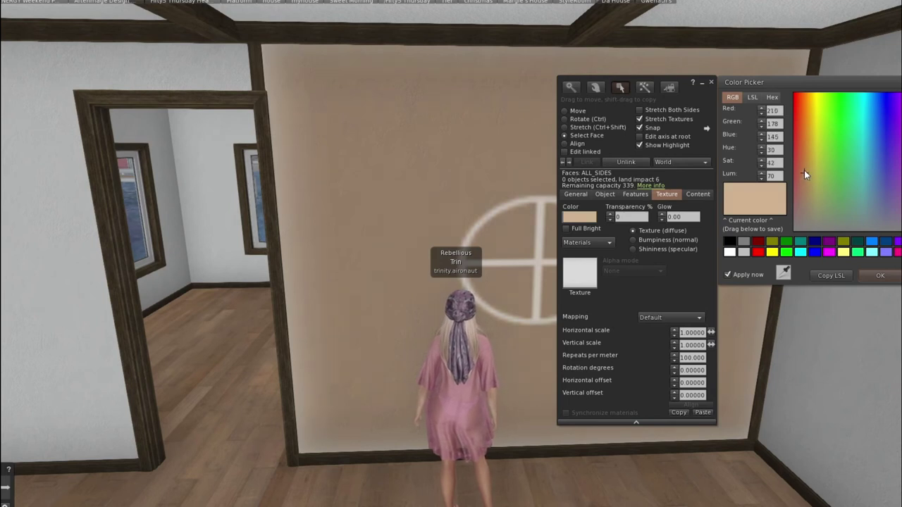
{"action": "left_click", "coordinate": [801, 171]}
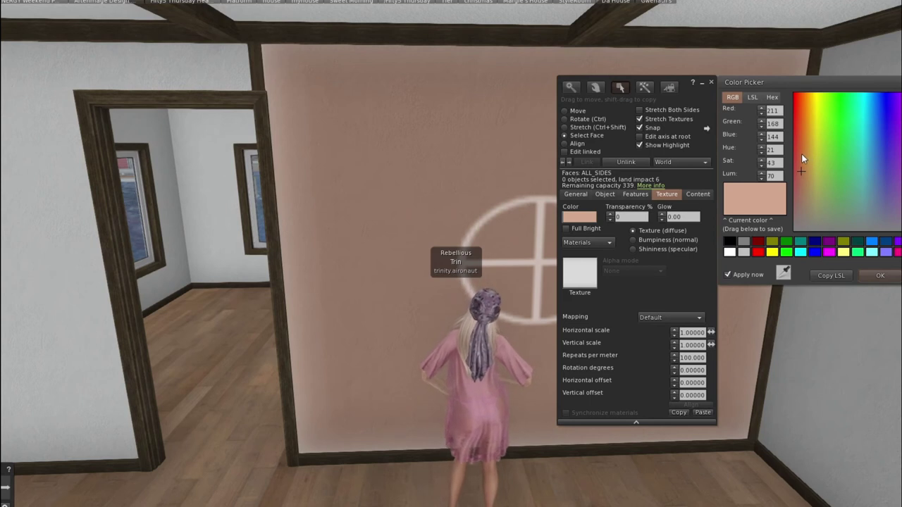
{"action": "left_click", "coordinate": [800, 156]}
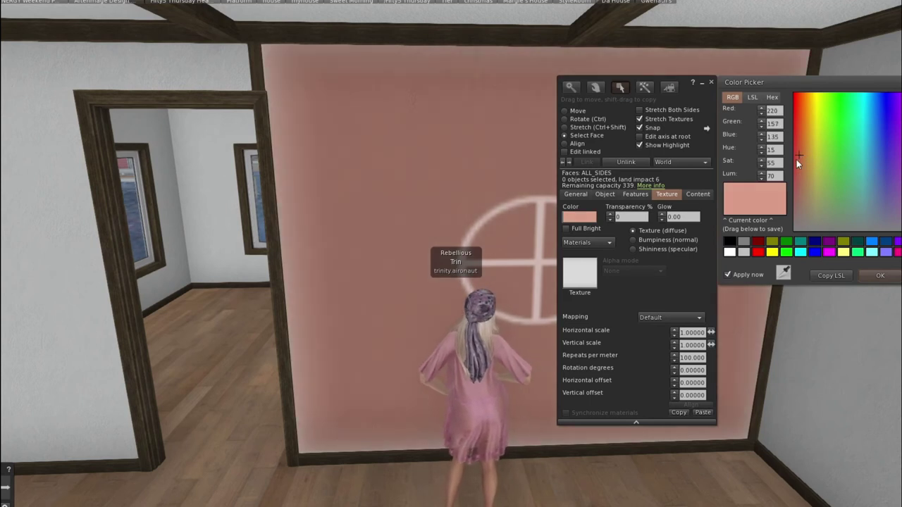
{"action": "left_click", "coordinate": [796, 164]}
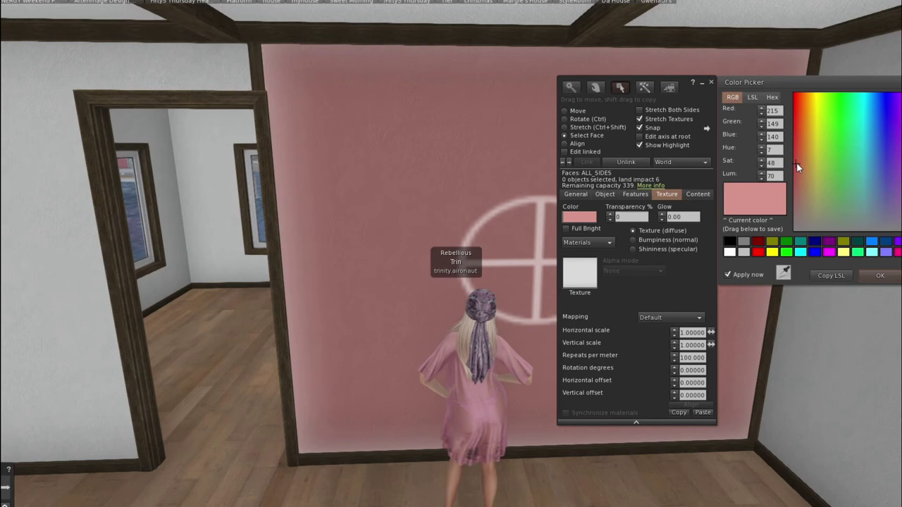
{"action": "left_click", "coordinate": [806, 158]}
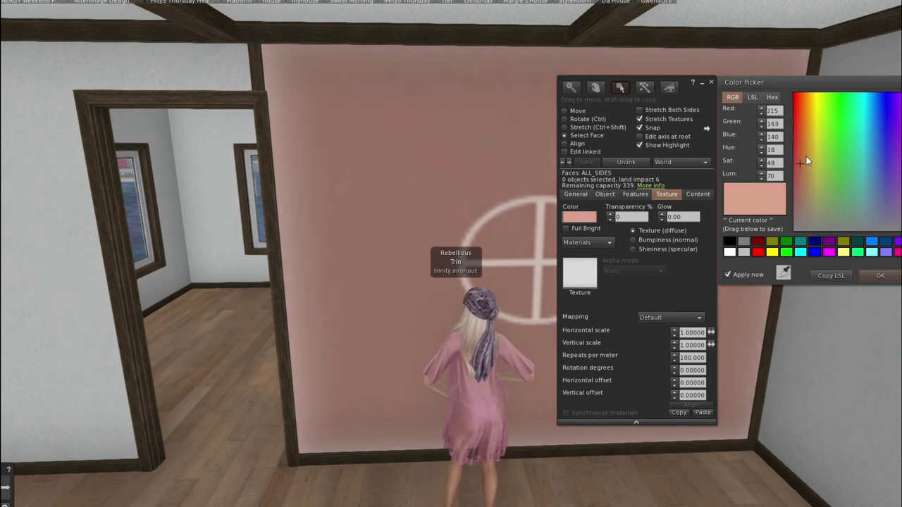
{"action": "left_click", "coordinate": [879, 274]}
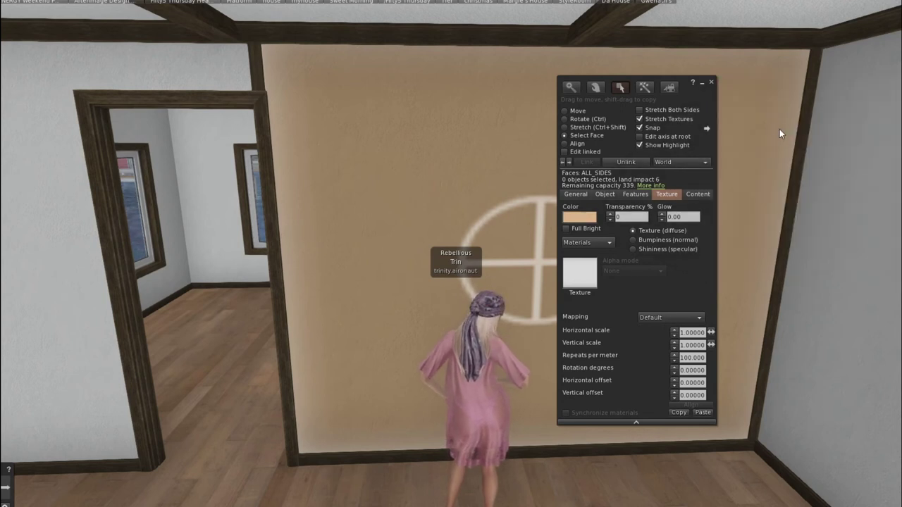
Step: Close the object editor and look around the room, comparing the tan-tinted wall with the white and wallpapered walls
{"action": "left_click", "coordinate": [712, 83]}
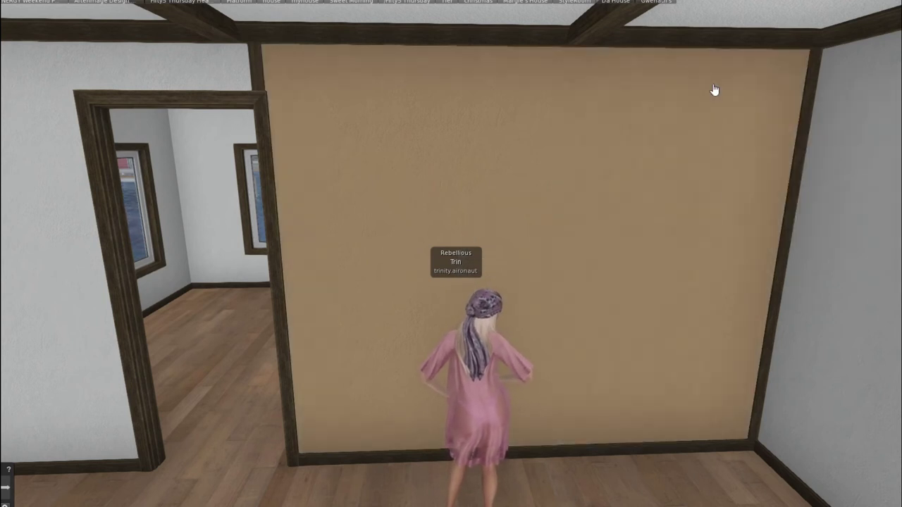
{"action": "key", "text": "Down"}
{"action": "key", "text": "Left"}
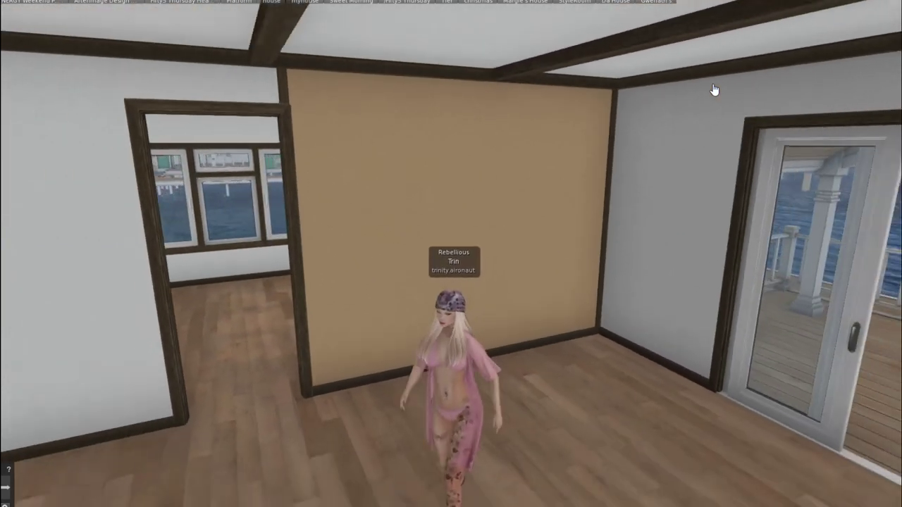
{"action": "key", "text": "Left"}
{"action": "key", "text": "Up"}
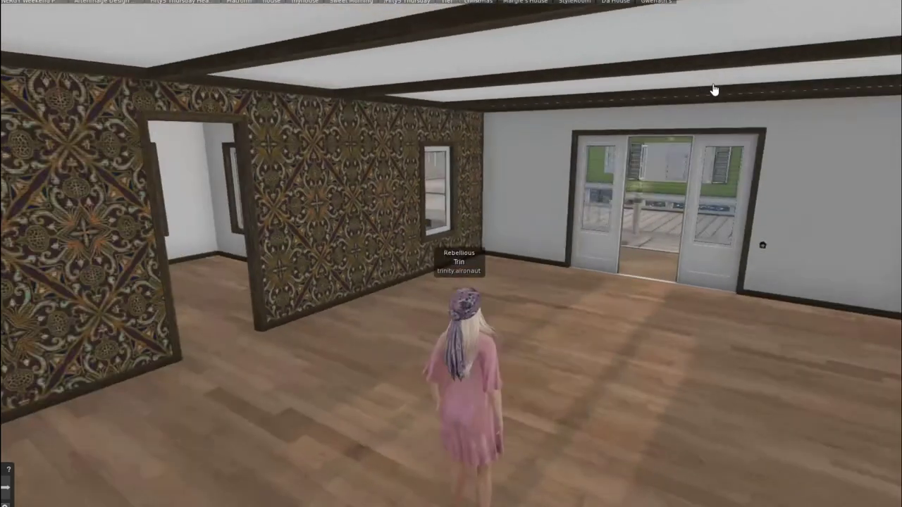
{"action": "key", "text": "Left"}
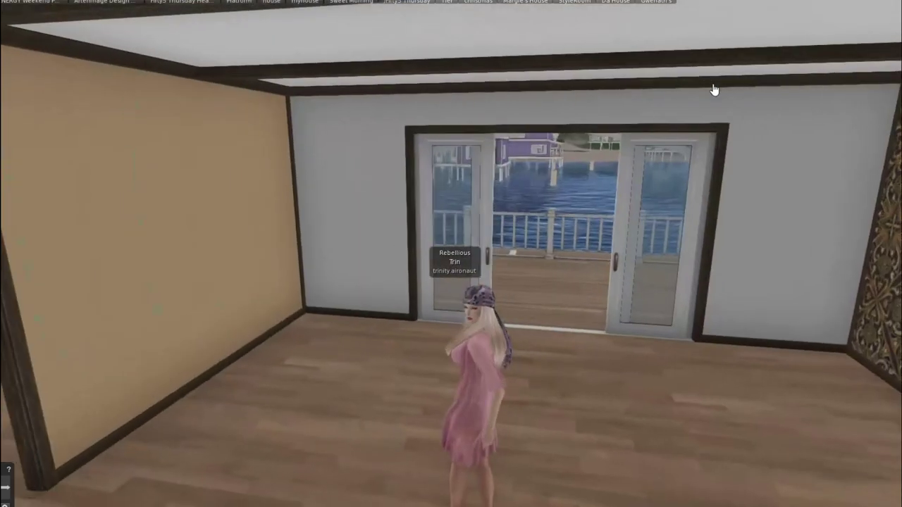
{"action": "key", "text": "Up"}
{"action": "key", "text": "Left"}
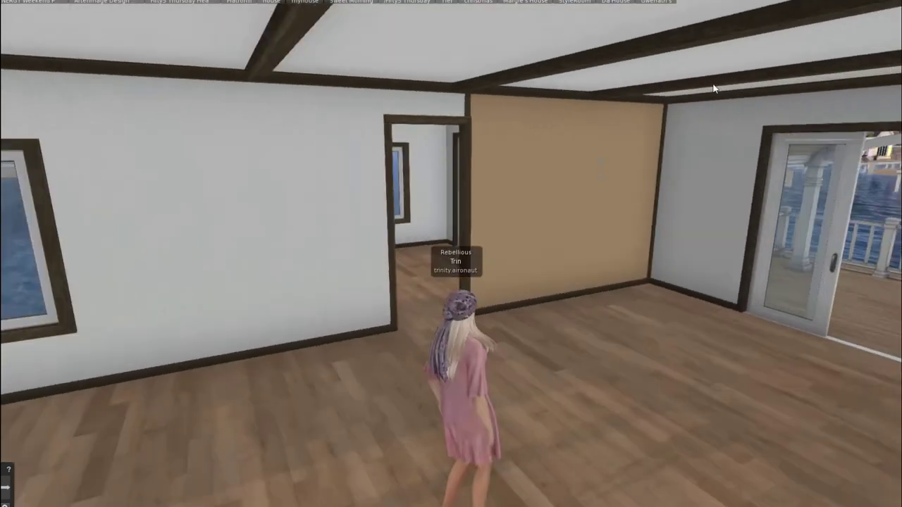
{"action": "key", "text": "Left"}
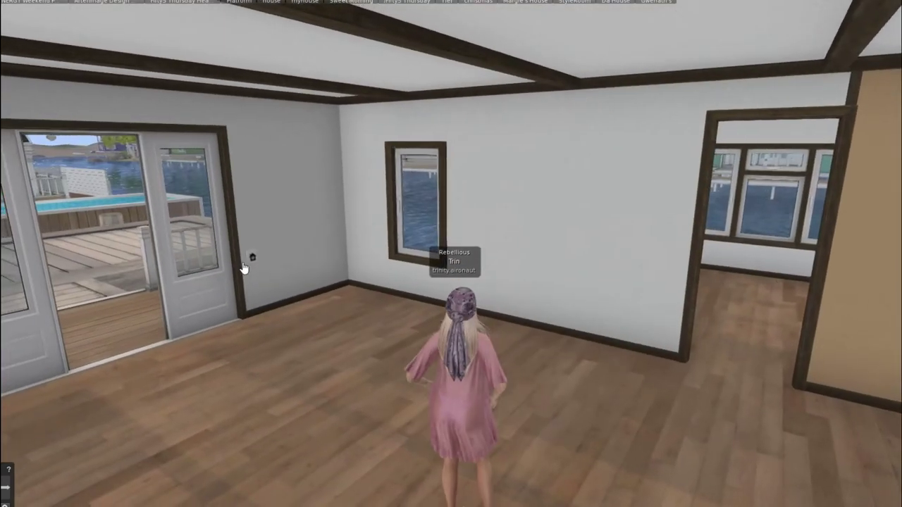
Step: Use the house controller beside the deck doors to repaint the room's white interior walls Chocolate
{"action": "left_click", "coordinate": [253, 258]}
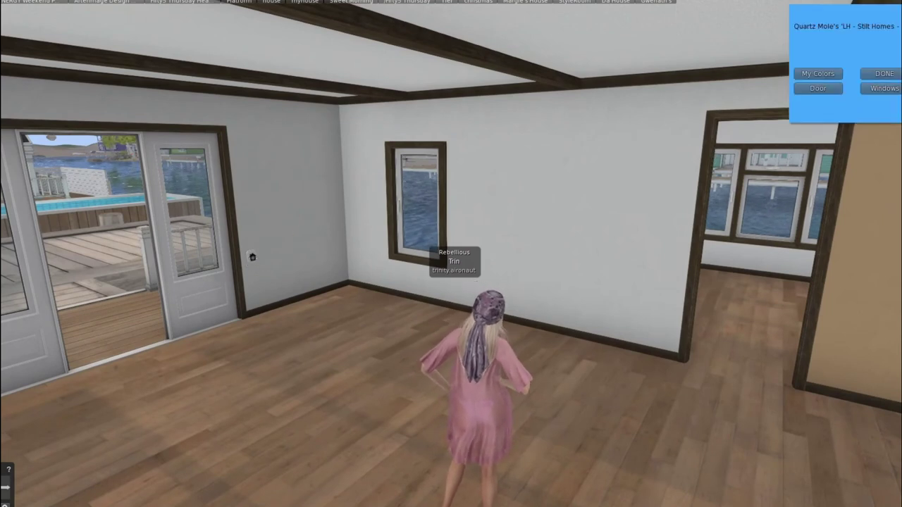
{"action": "left_click", "coordinate": [818, 73]}
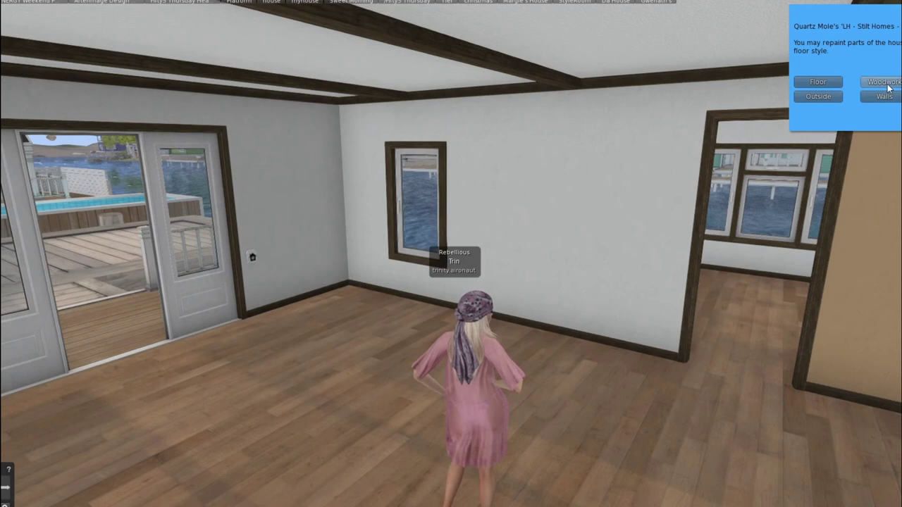
{"action": "left_click", "coordinate": [882, 97]}
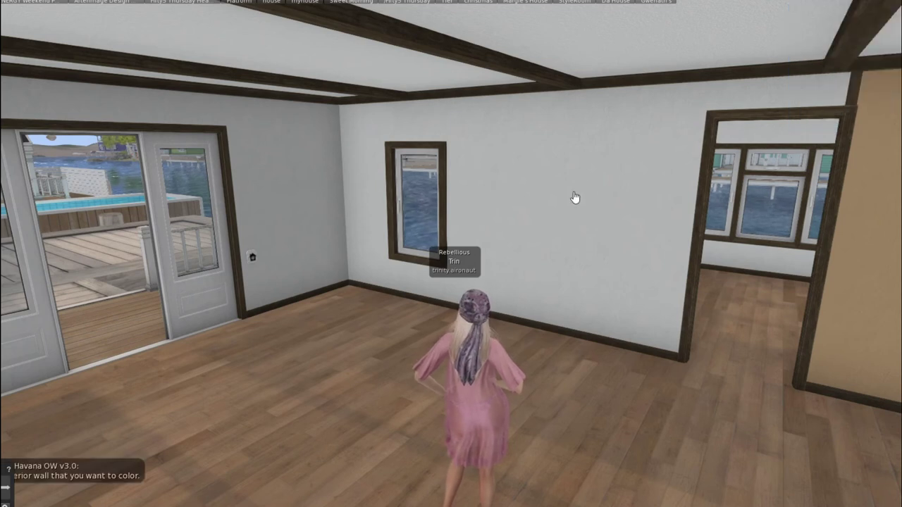
{"action": "left_click", "coordinate": [575, 197]}
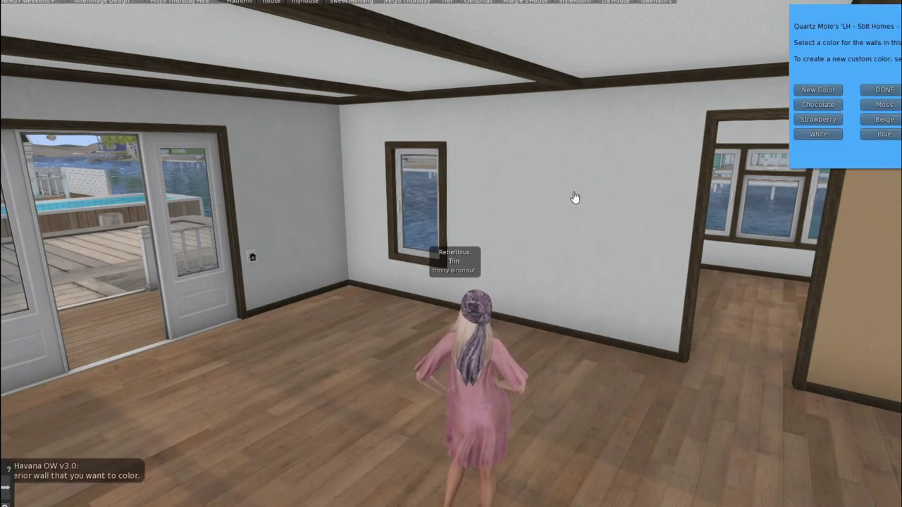
{"action": "left_click", "coordinate": [818, 106]}
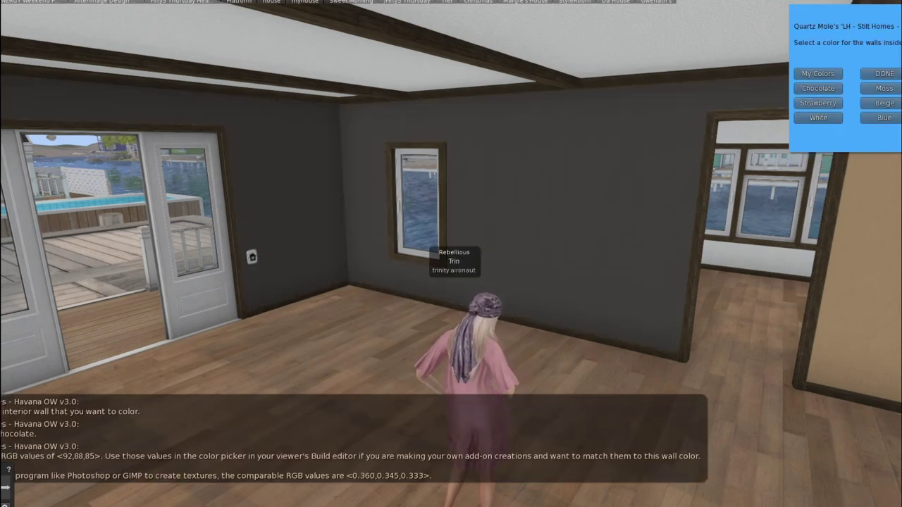
{"action": "left_click", "coordinate": [892, 104]}
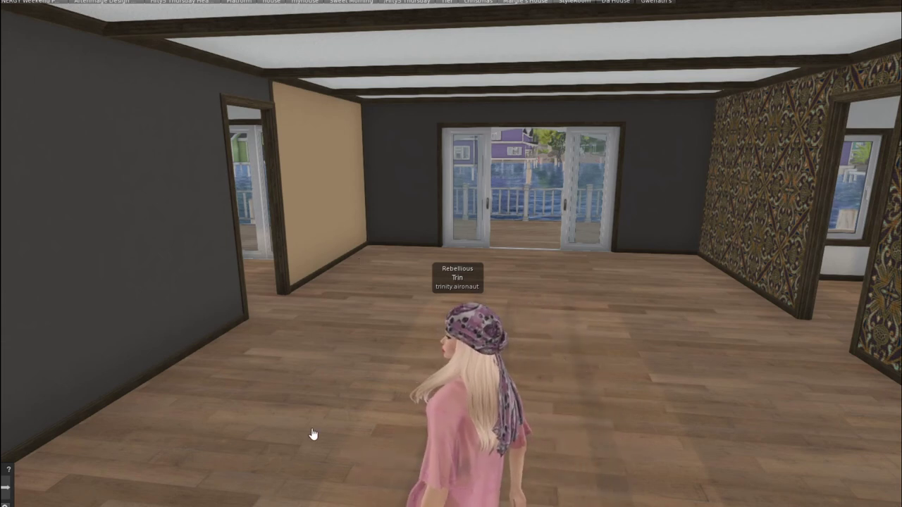
Step: Walk back to the tan wall addition beside the doorway, open it for editing and select only the tinted face
{"action": "key", "text": "Up"}
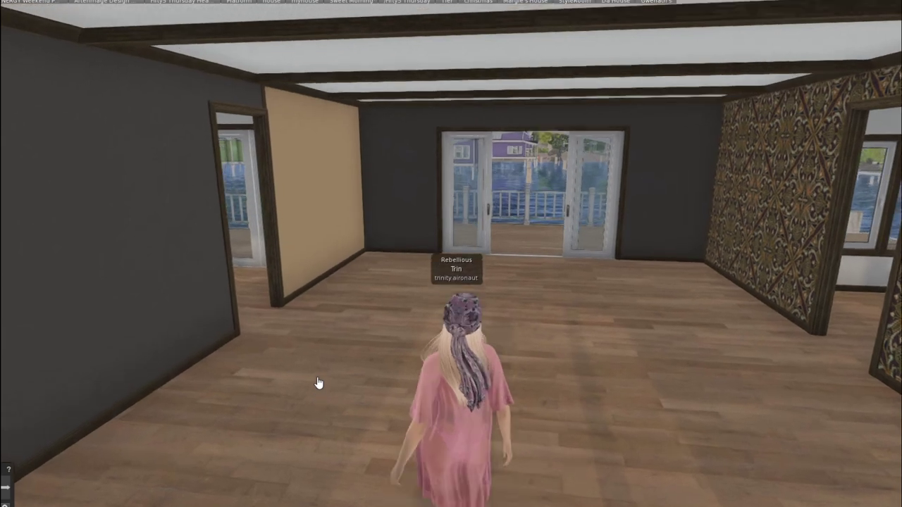
{"action": "key", "text": "Left"}
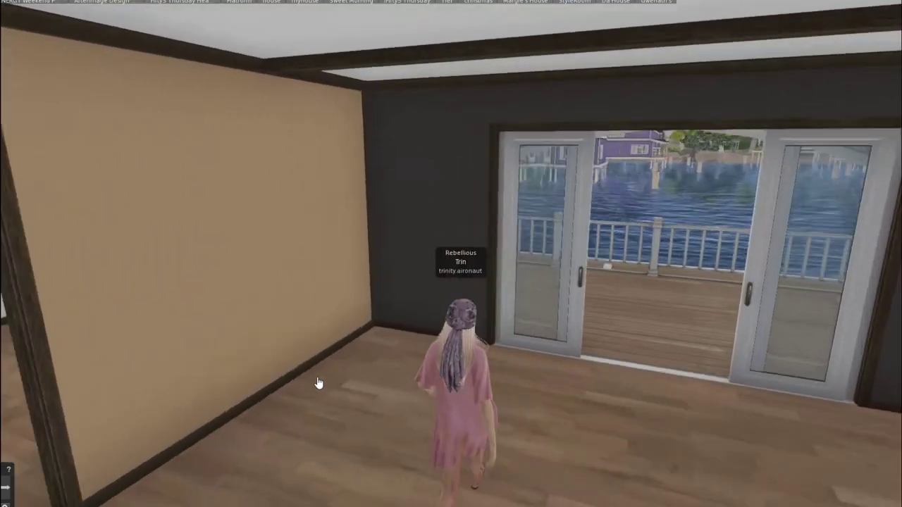
{"action": "key", "text": "Left"}
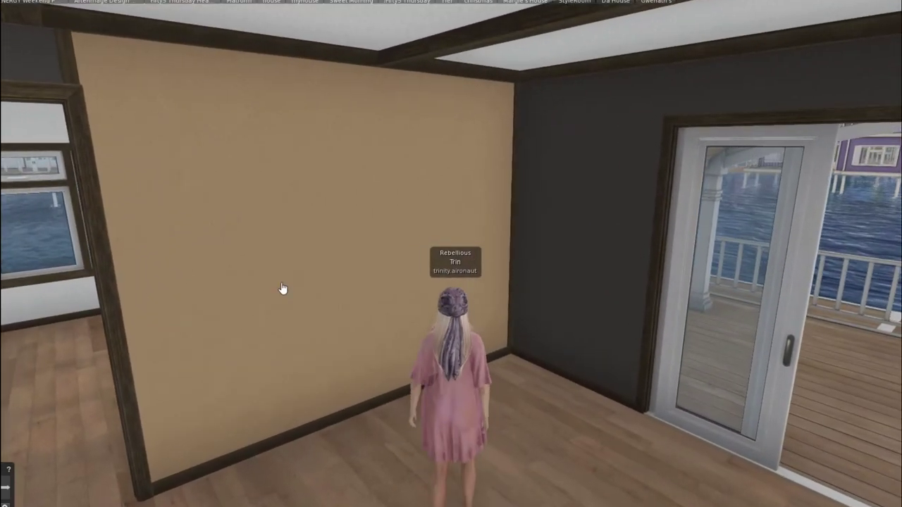
{"action": "right_click", "coordinate": [282, 289]}
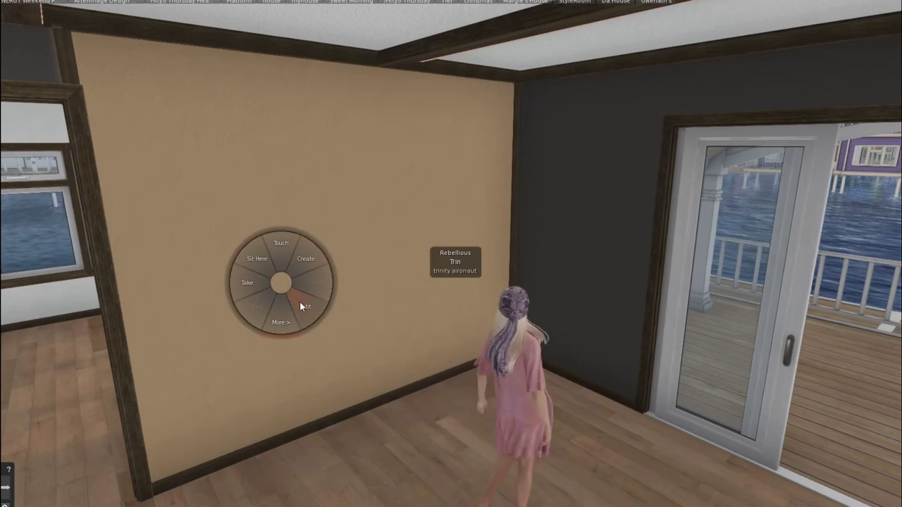
{"action": "left_click", "coordinate": [299, 301]}
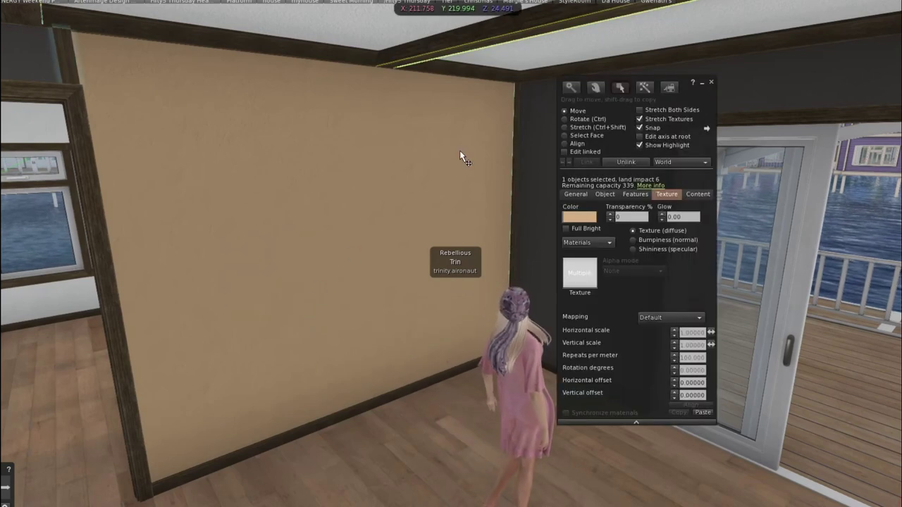
{"action": "left_click", "coordinate": [568, 135]}
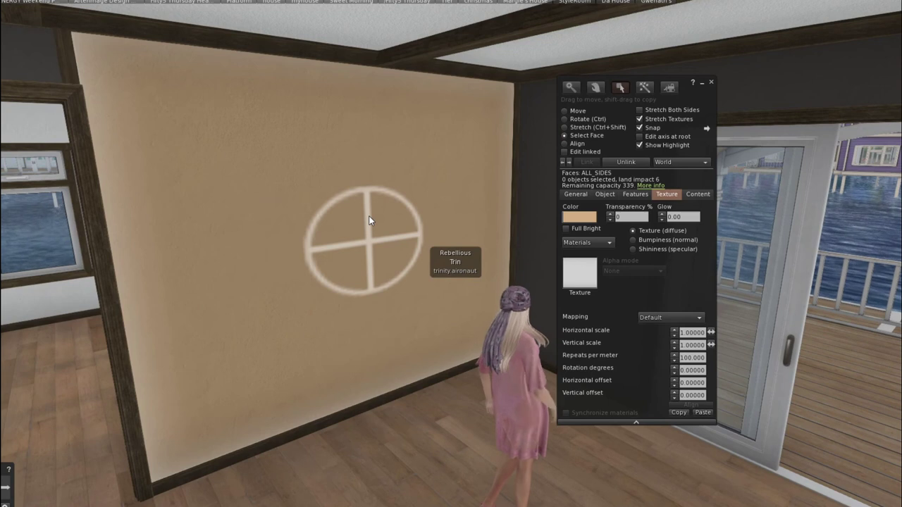
Step: Reset the selected wall face's tint to white and change that wall's wallpaper to Aldusa 1
{"action": "left_click", "coordinate": [580, 217]}
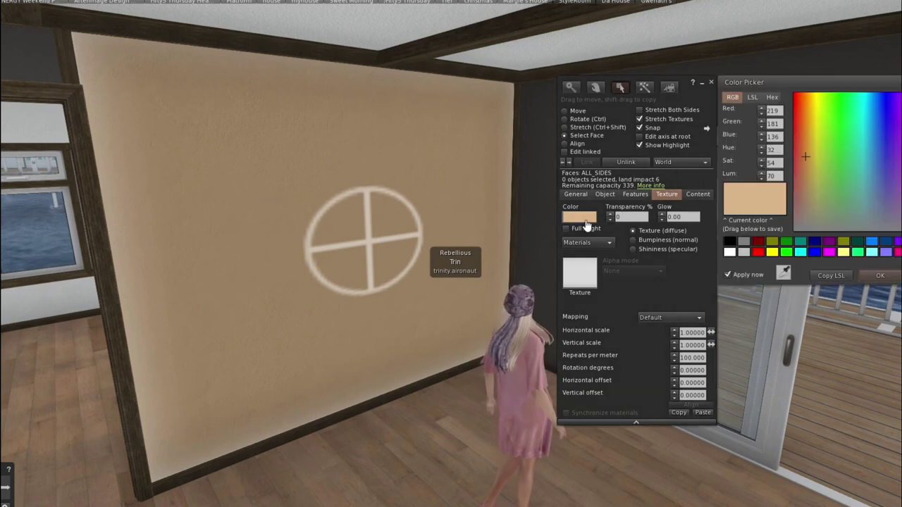
{"action": "left_click", "coordinate": [730, 253]}
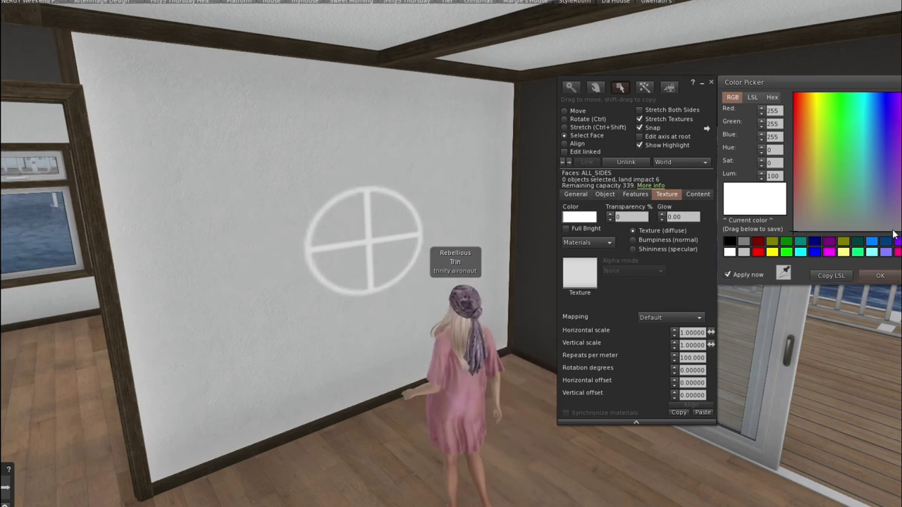
{"action": "left_click", "coordinate": [882, 276]}
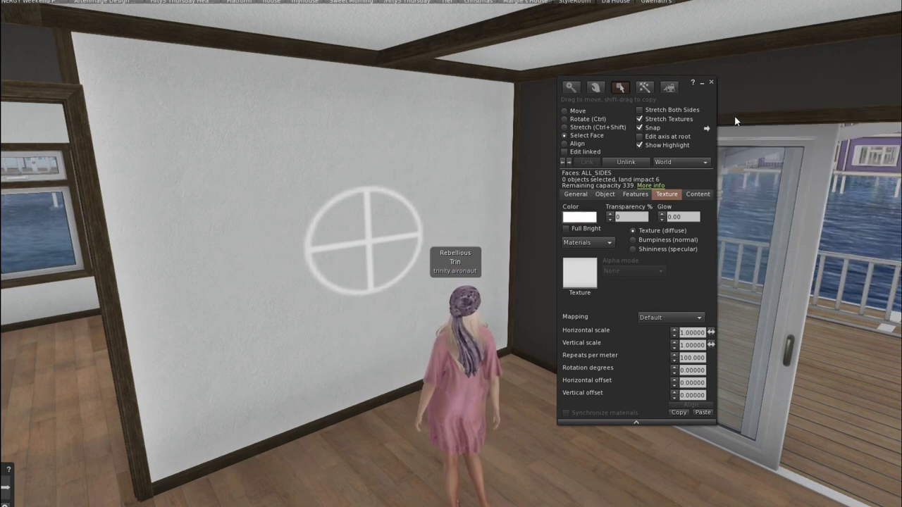
{"action": "left_click", "coordinate": [712, 83]}
{"action": "left_click", "coordinate": [312, 234]}
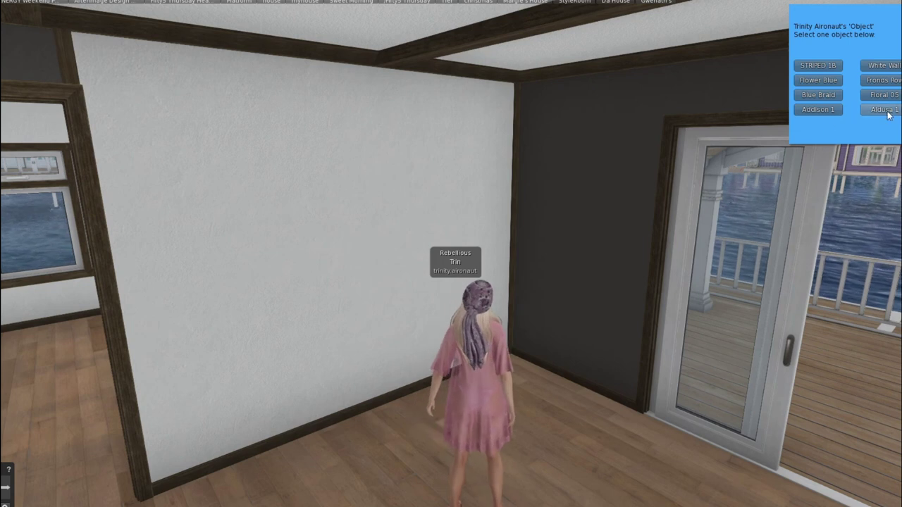
{"action": "left_click", "coordinate": [884, 110]}
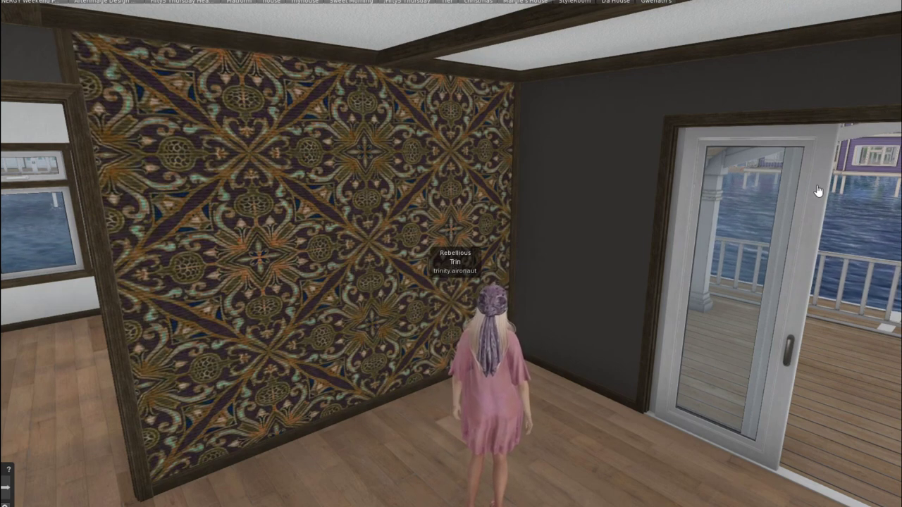
Step: Walk around the room and examine how the patterned wallpaper and walnut beams look with the dark Chocolate walls
{"action": "key", "text": "Left"}
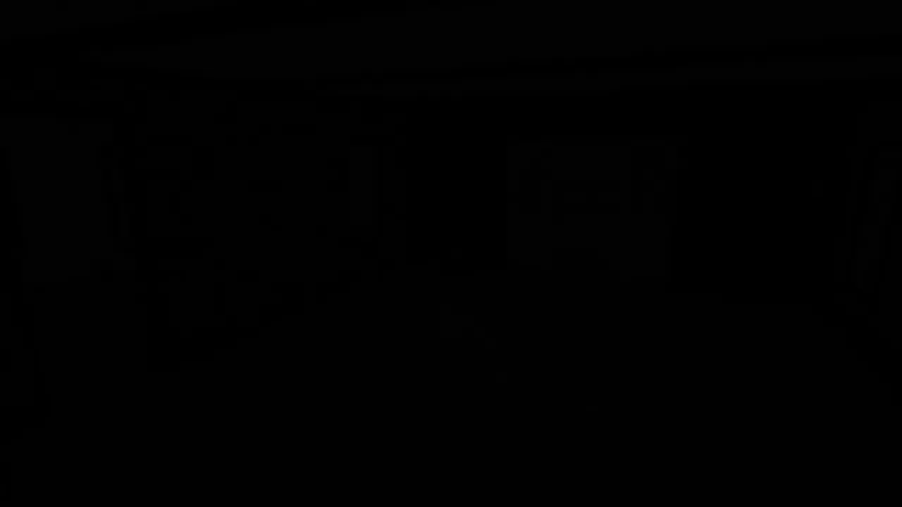
{"action": "key", "text": "Right"}
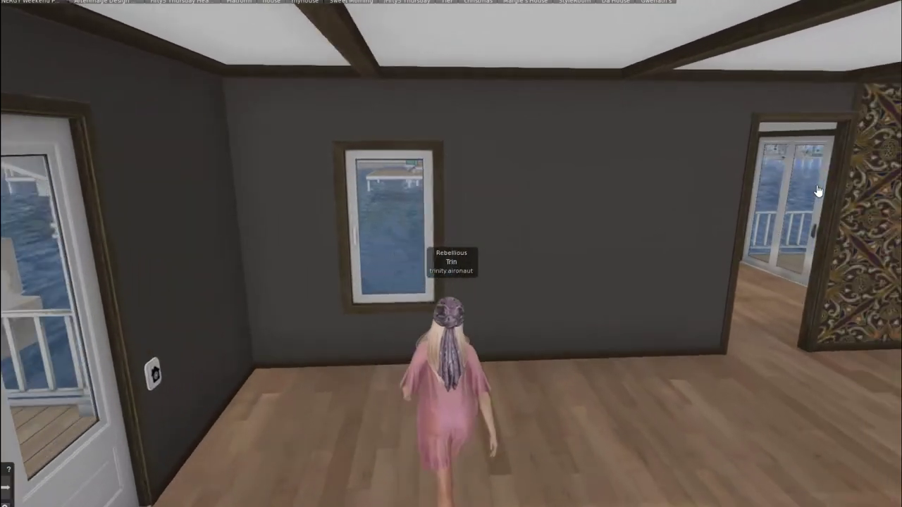
{"action": "key", "text": "Left"}
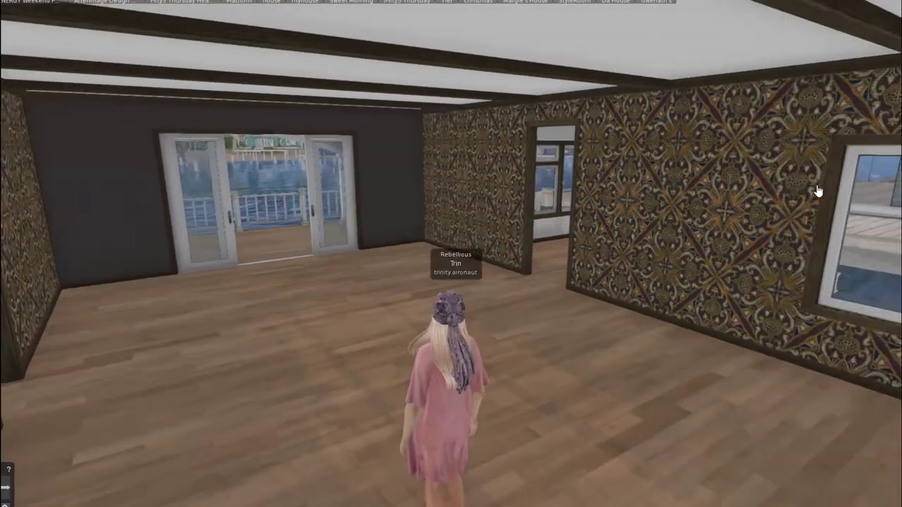
{"action": "key", "text": "Right"}
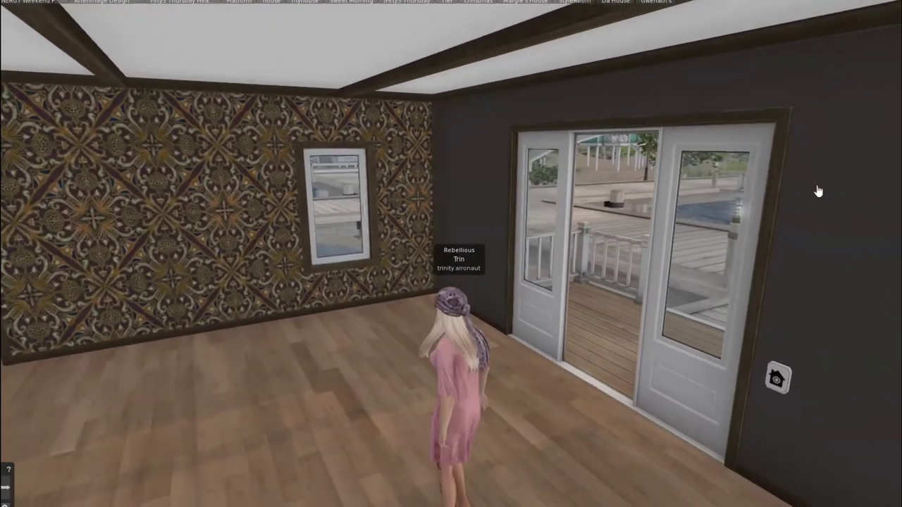
{"action": "key", "text": "Up"}
{"action": "key", "text": "Left"}
{"action": "key", "text": "Left"}
{"action": "key", "text": "Up"}
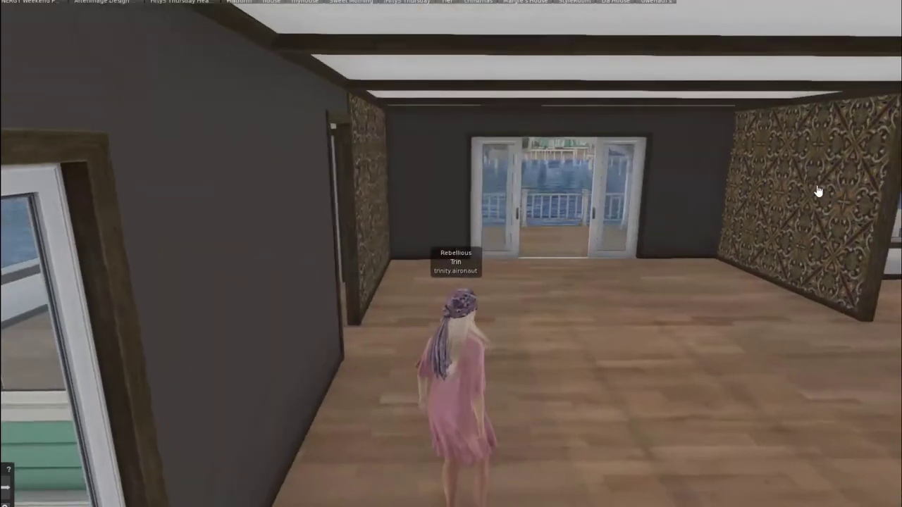
{"action": "key", "text": "Up"}
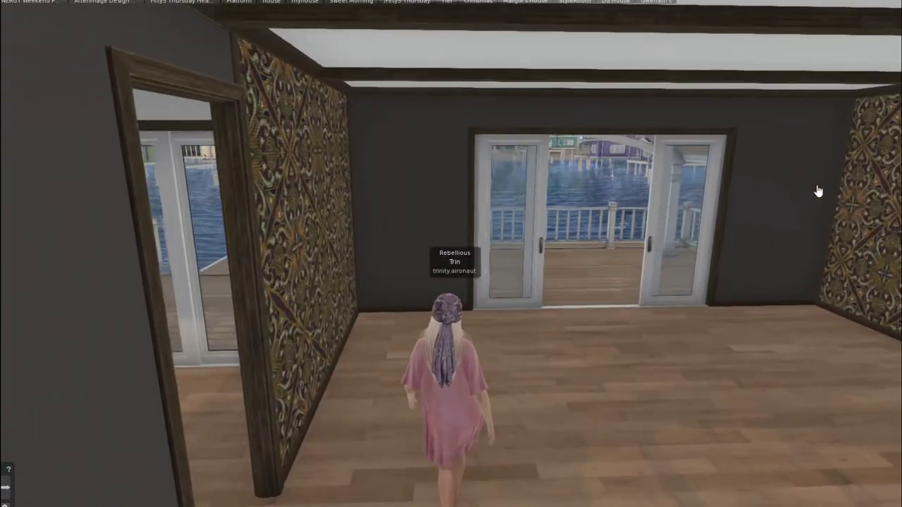
{"action": "key", "text": "Right"}
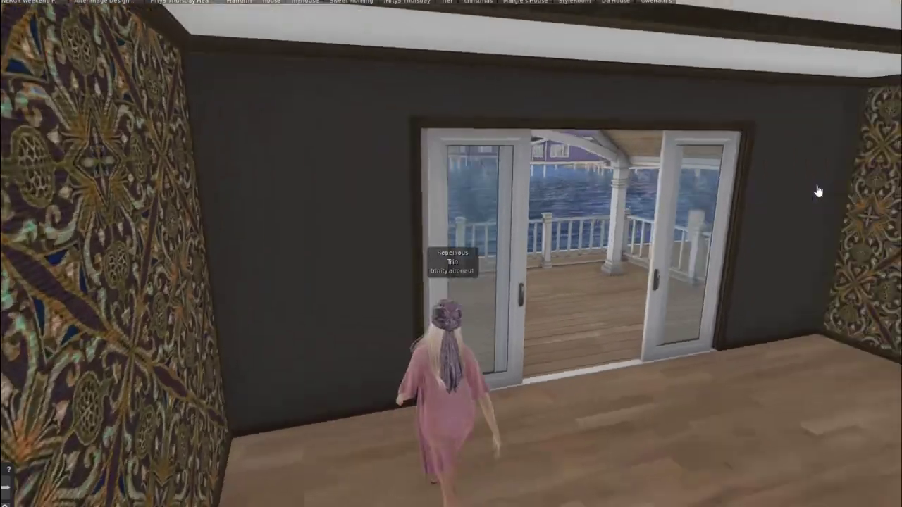
{"action": "key", "text": "Left"}
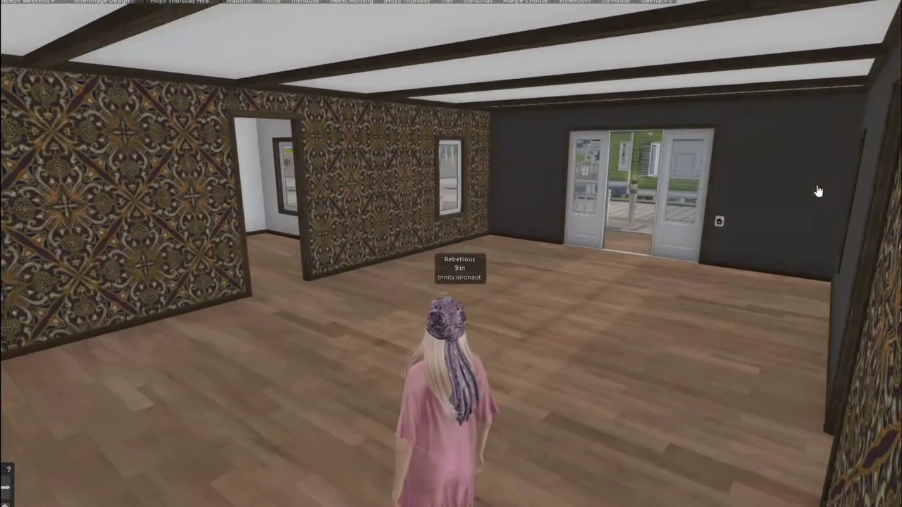